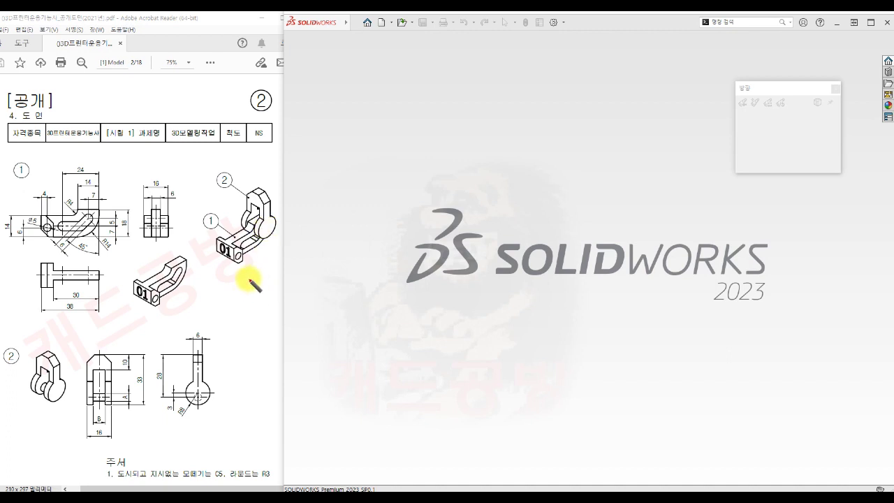
{"action": "left_click", "coordinate": [62, 224]}
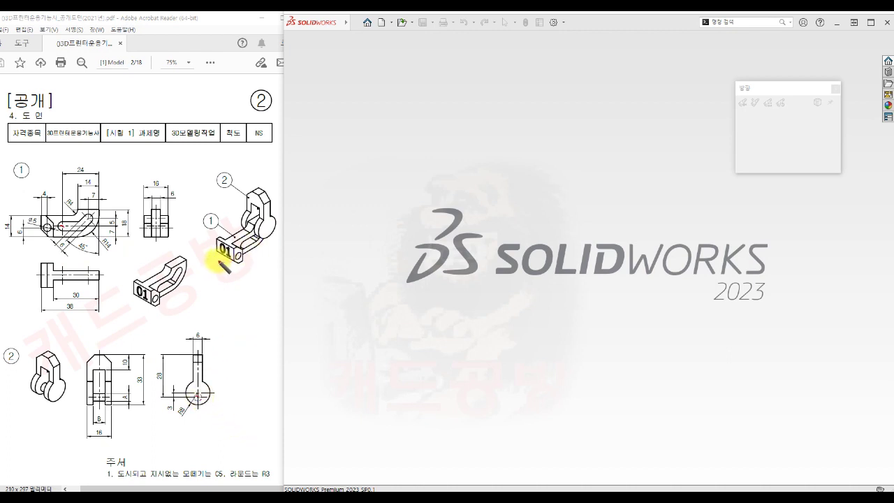
{"action": "left_click_drag", "start_coordinate": [218, 260], "coordinate": [275, 225]}
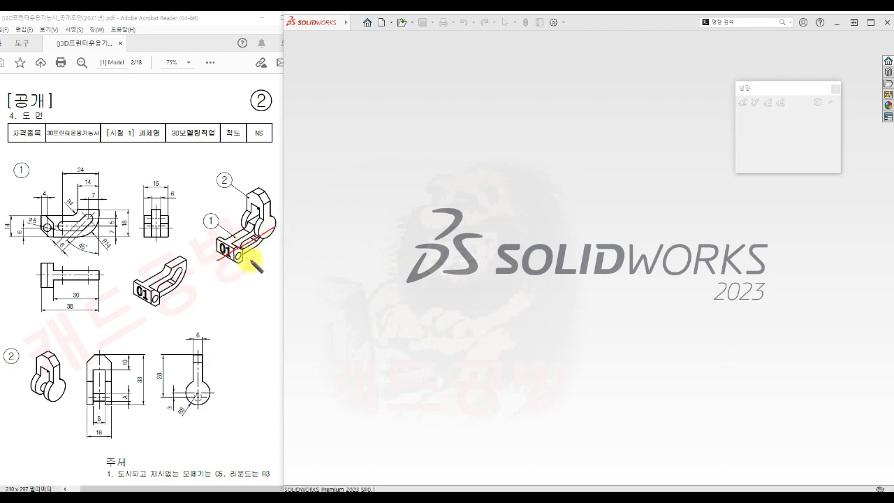
{"action": "left_click_drag", "start_coordinate": [214, 259], "coordinate": [213, 266]}
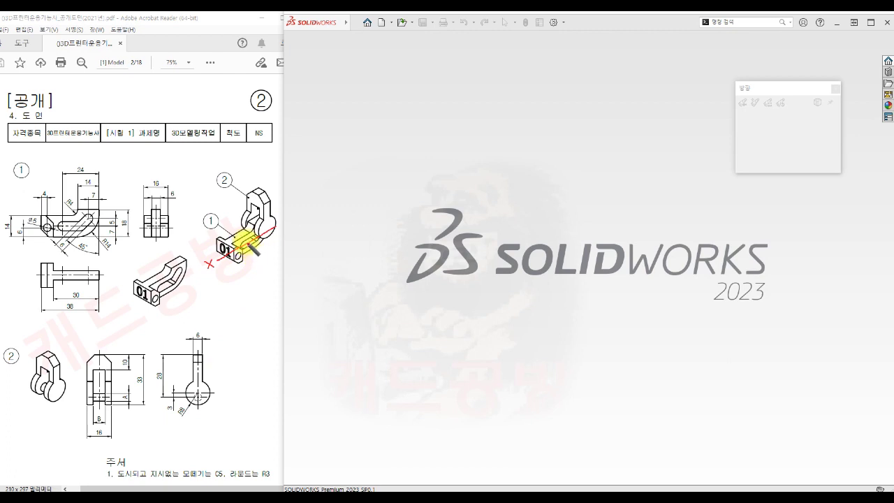
{"action": "left_click_drag", "start_coordinate": [246, 245], "coordinate": [247, 278]}
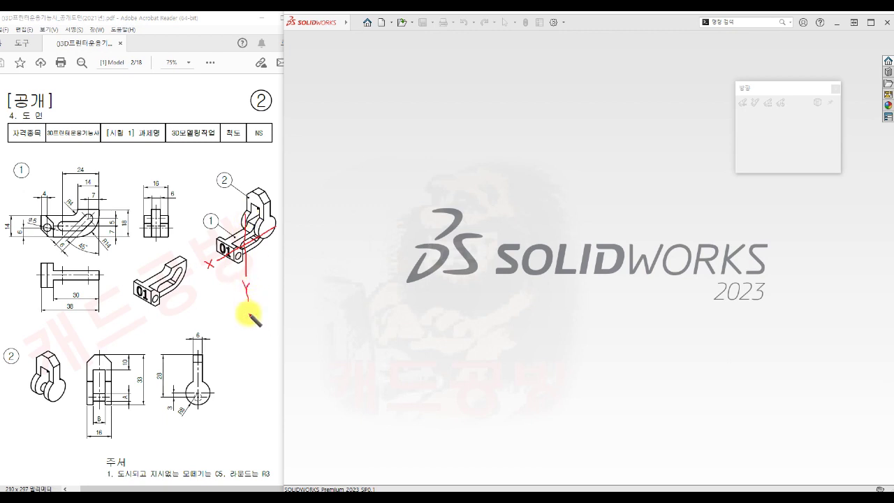
{"action": "mouse_move", "coordinate": [124, 401]}
{"action": "left_mouse_down"}
{"action": "mouse_move", "coordinate": [124, 389]}
{"action": "mouse_move", "coordinate": [96, 420]}
{"action": "left_mouse_up"}
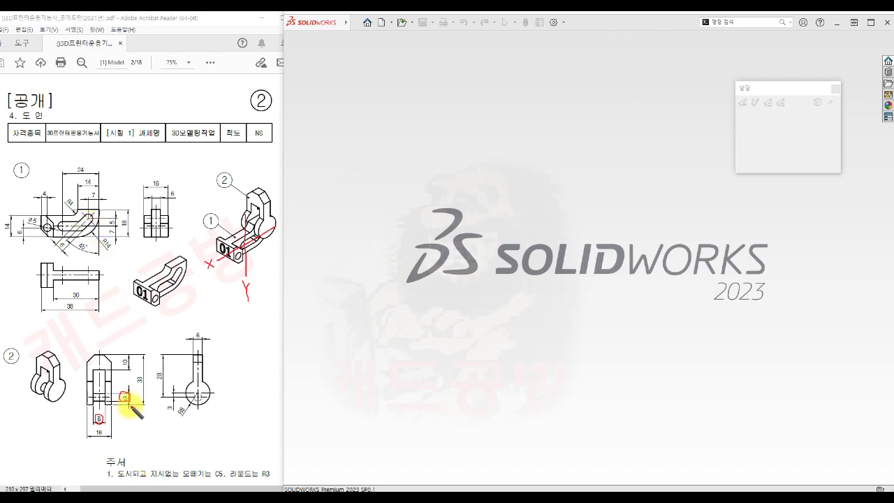
{"action": "mouse_move", "coordinate": [125, 400]}
{"action": "left_mouse_down"}
{"action": "mouse_move", "coordinate": [140, 434]}
{"action": "mouse_move", "coordinate": [146, 419]}
{"action": "mouse_move", "coordinate": [166, 434]}
{"action": "left_mouse_up"}
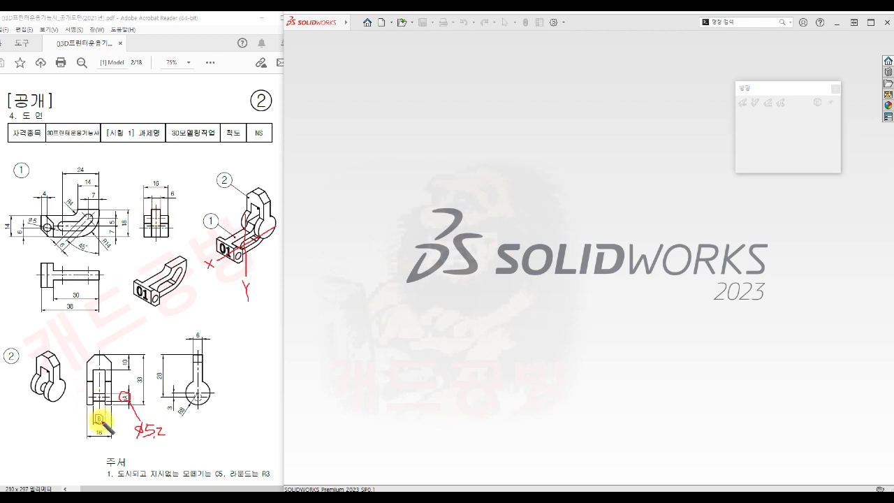
{"action": "mouse_move", "coordinate": [101, 423]}
{"action": "left_mouse_down"}
{"action": "mouse_move", "coordinate": [116, 446]}
{"action": "mouse_move", "coordinate": [136, 439]}
{"action": "mouse_move", "coordinate": [140, 454]}
{"action": "mouse_move", "coordinate": [137, 440]}
{"action": "left_mouse_up"}
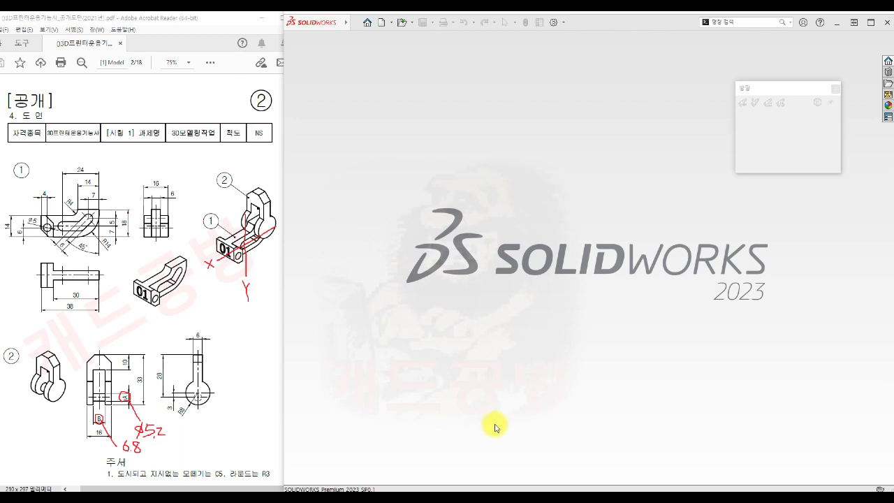
Create a new part document from the custom part template in the 0Templates_2023 set
{"action": "left_click", "coordinate": [382, 26]}
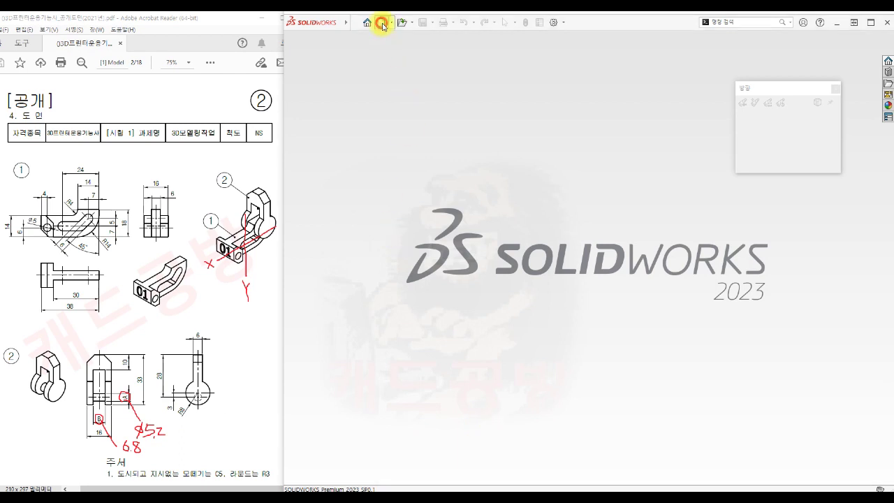
{"action": "left_click", "coordinate": [433, 147]}
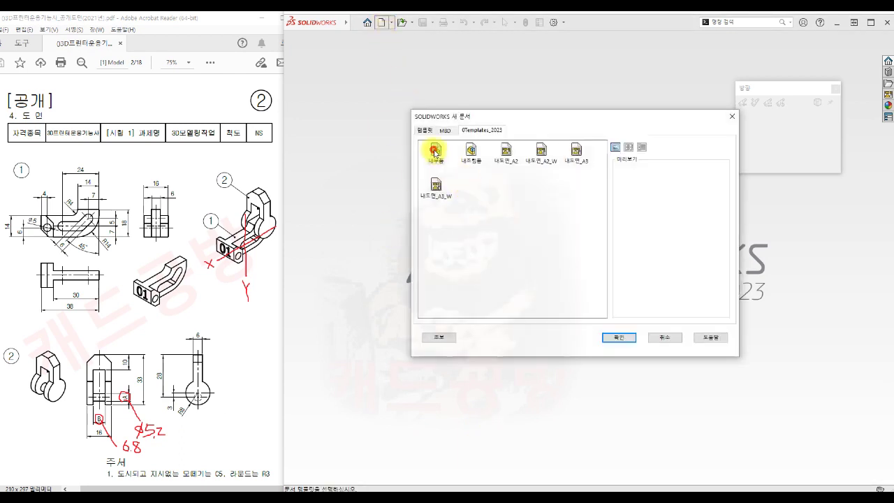
{"action": "left_click", "coordinate": [619, 337]}
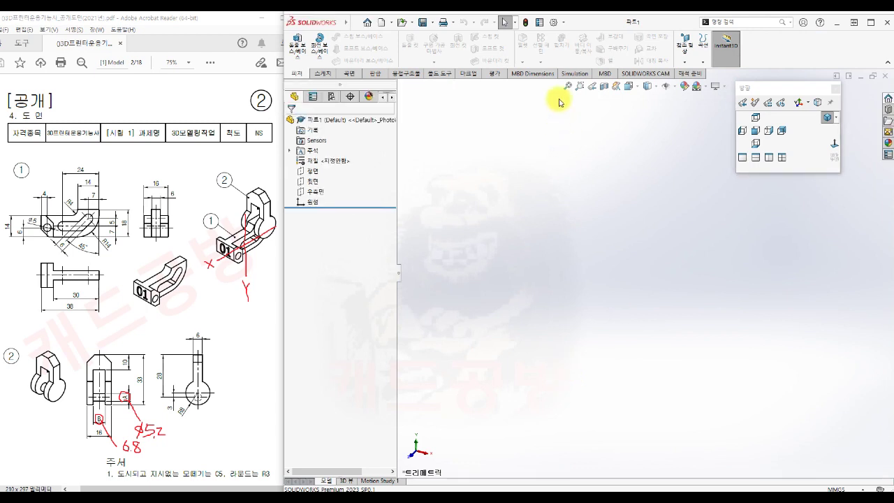
Check in the document properties that the part's unit system is MMGS (mm, g, s)
{"action": "left_click", "coordinate": [566, 25]}
{"action": "left_click", "coordinate": [566, 34]}
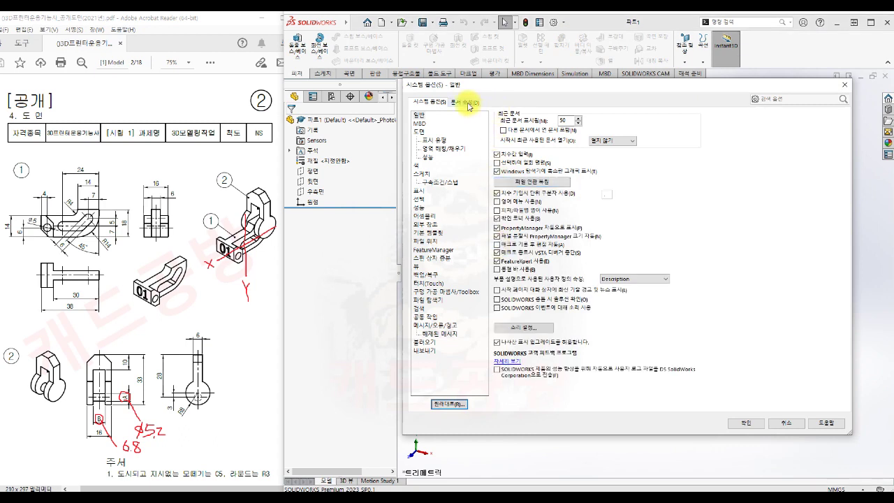
{"action": "left_click", "coordinate": [467, 102]}
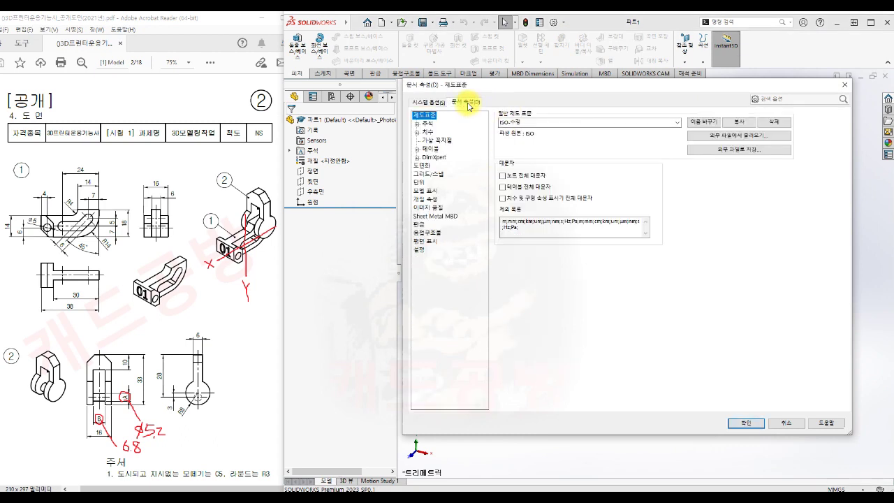
{"action": "left_click", "coordinate": [419, 182]}
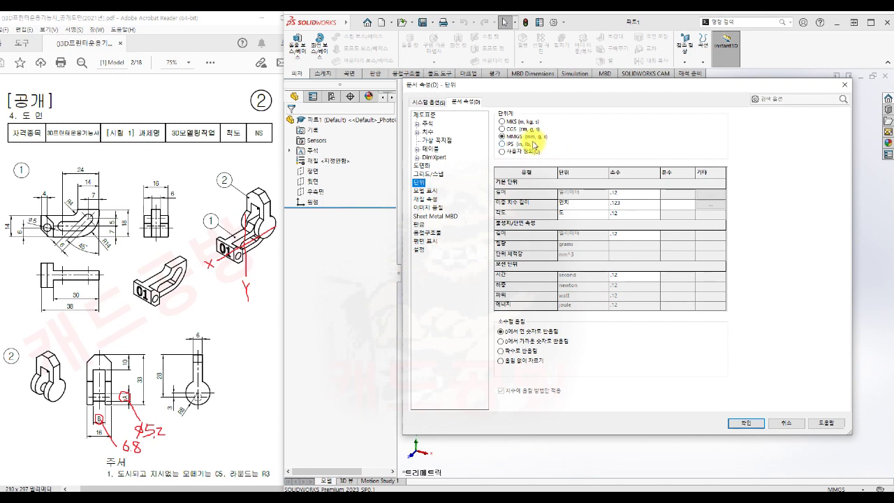
{"action": "left_click", "coordinate": [744, 422]}
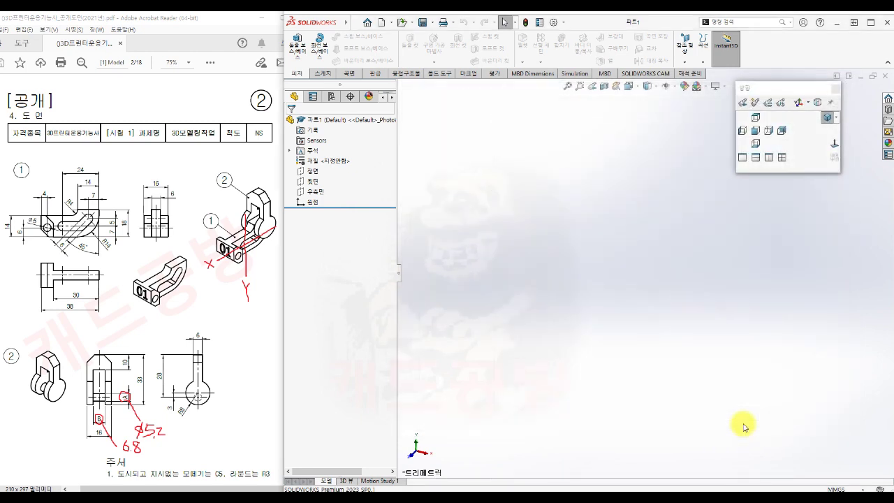
Save the new part as 파트1.SLDPRT in the folder 02
{"action": "left_click", "coordinate": [430, 23]}
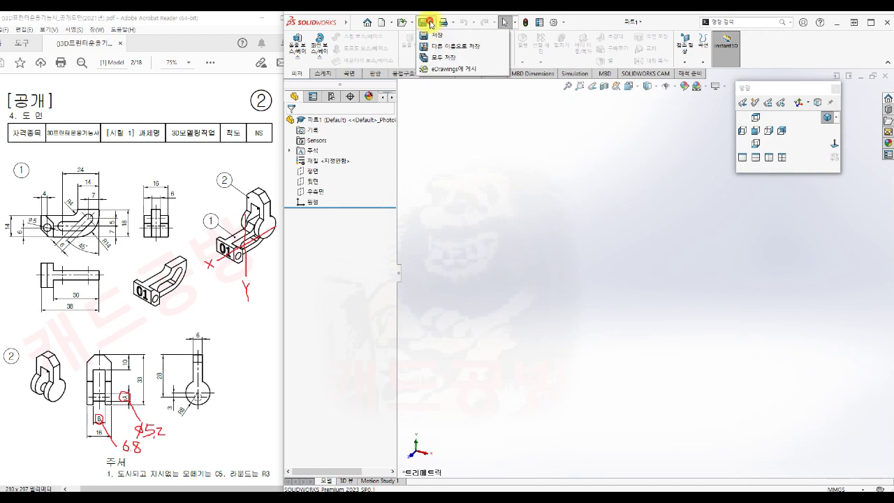
{"action": "left_click", "coordinate": [433, 46]}
{"action": "key", "text": "ctrl+s"}
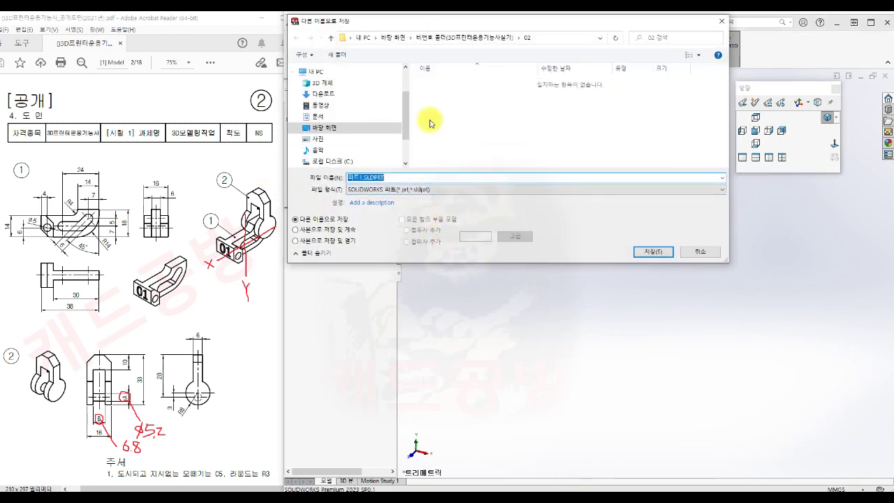
{"action": "left_click_drag", "start_coordinate": [459, 21], "coordinate": [573, 93]}
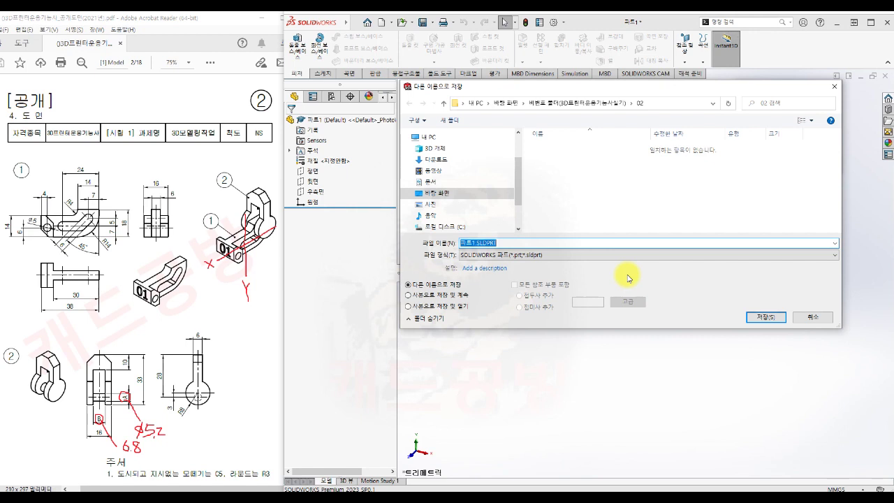
{"action": "left_click", "coordinate": [766, 317]}
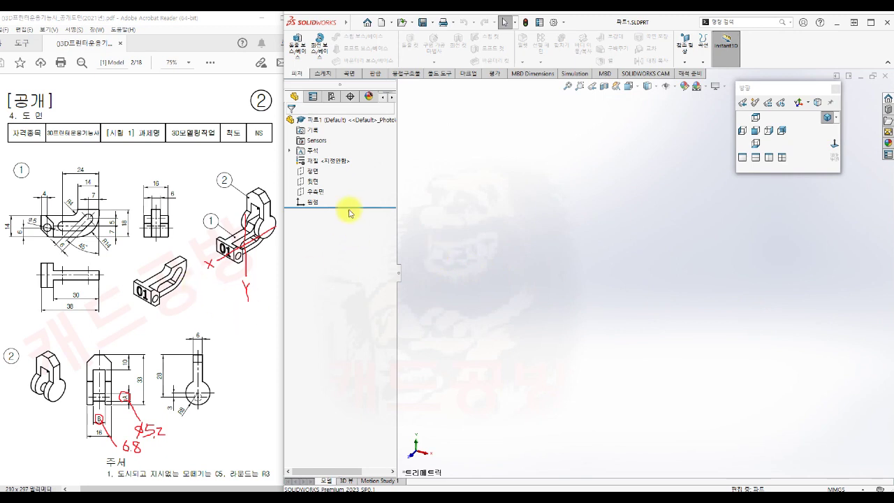
Start a new sketch on the front plane (정면)
{"action": "left_click", "coordinate": [314, 171]}
{"action": "left_click", "coordinate": [322, 156]}
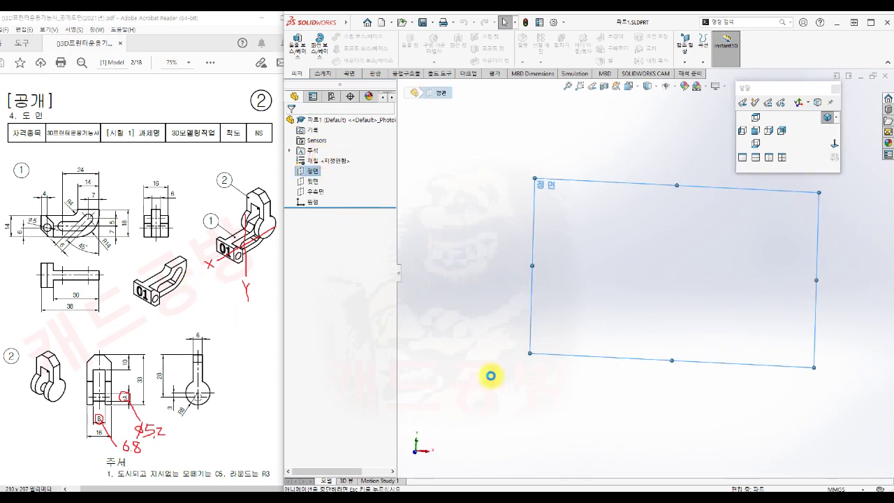
{"action": "left_click", "coordinate": [517, 409]}
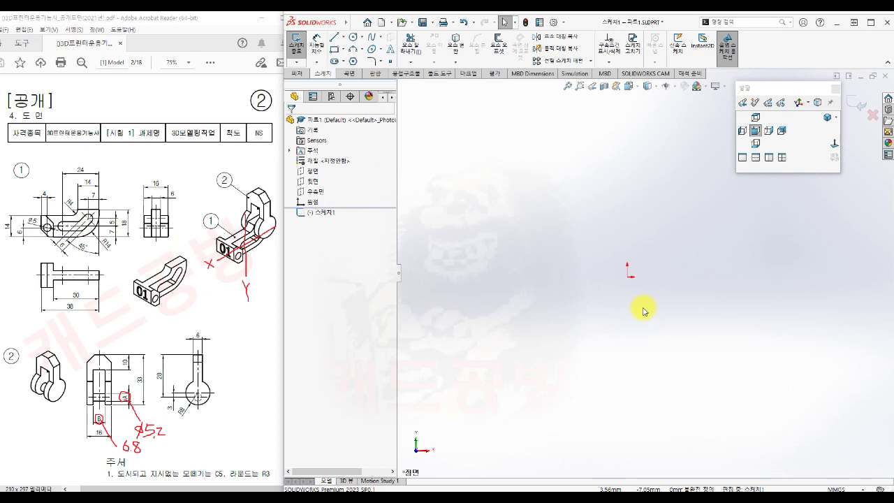
Sketch a horizontal line about 26 mm long below the origin and a tangent arc curving upward from its left end
{"action": "middle_click_drag", "start_coordinate": [639, 296], "coordinate": [607, 307], "text": "ctrl"}
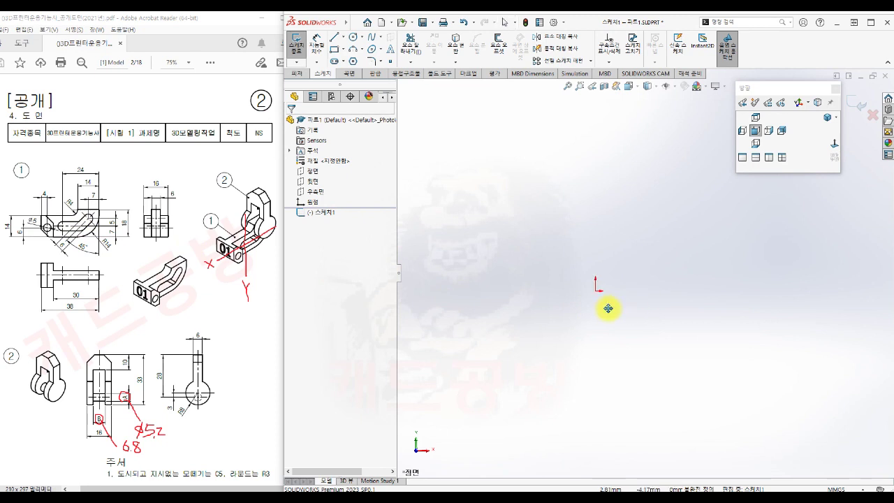
{"action": "key", "text": "s"}
{"action": "left_click", "coordinate": [664, 325]}
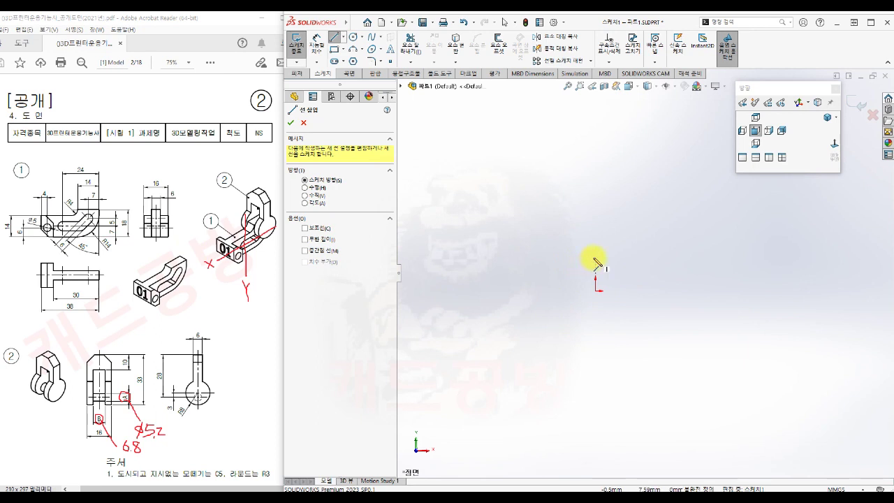
{"action": "left_click", "coordinate": [683, 313]}
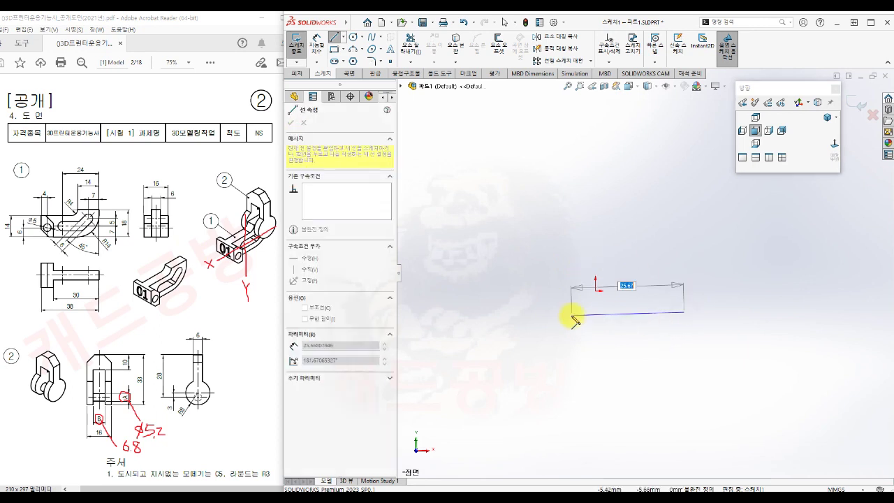
{"action": "left_click", "coordinate": [572, 312]}
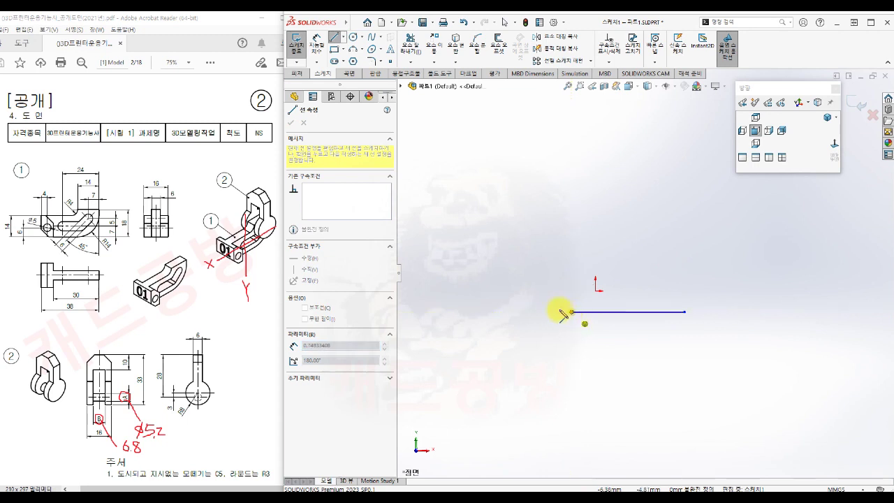
{"action": "left_click", "coordinate": [563, 241]}
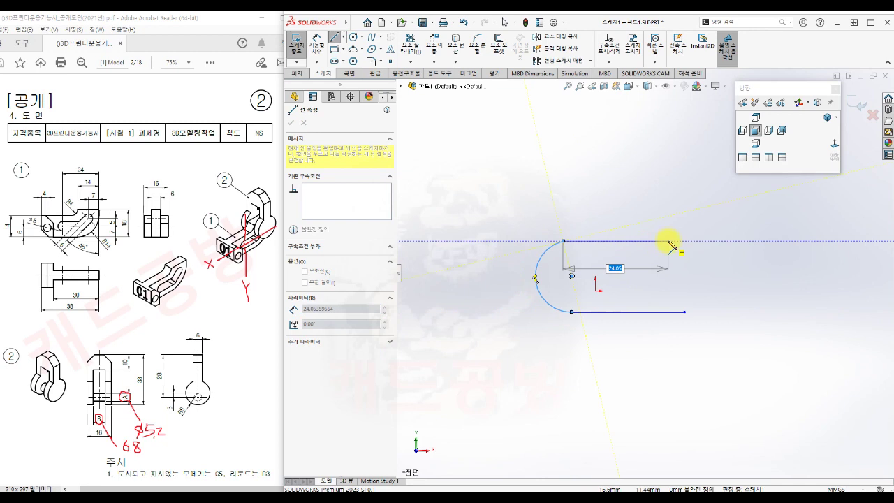
Close the bent slot outline with an upper horizontal line about 24 mm long, a sloped line about 18 mm long, an end arc and a return line
{"action": "middle_click_drag", "start_coordinate": [668, 241], "coordinate": [620, 294], "text": "ctrl"}
{"action": "left_click", "coordinate": [618, 291]}
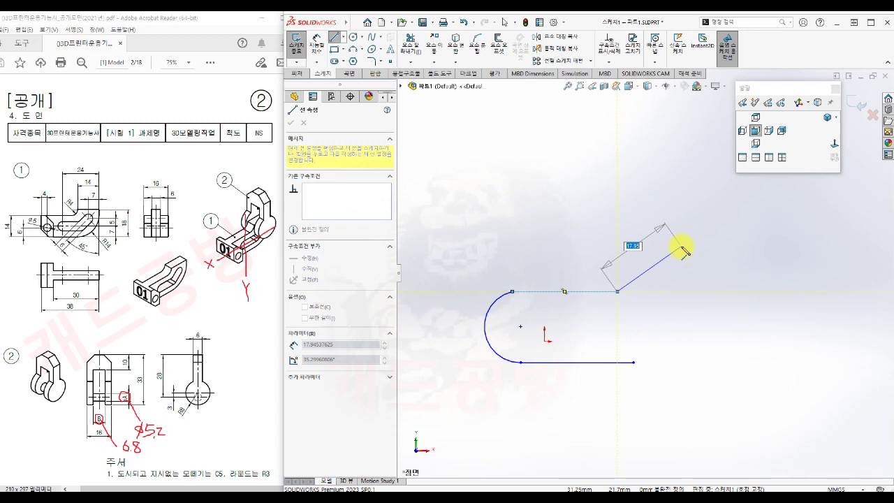
{"action": "left_click", "coordinate": [682, 248]}
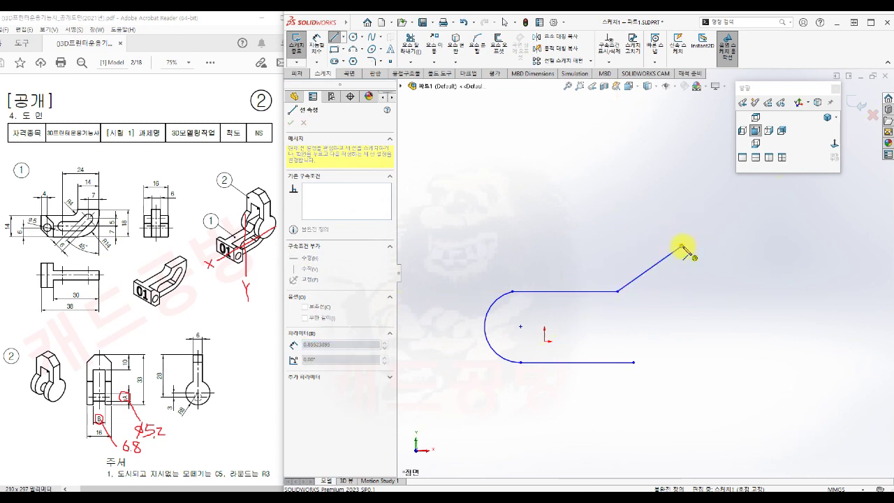
{"action": "left_click", "coordinate": [735, 305]}
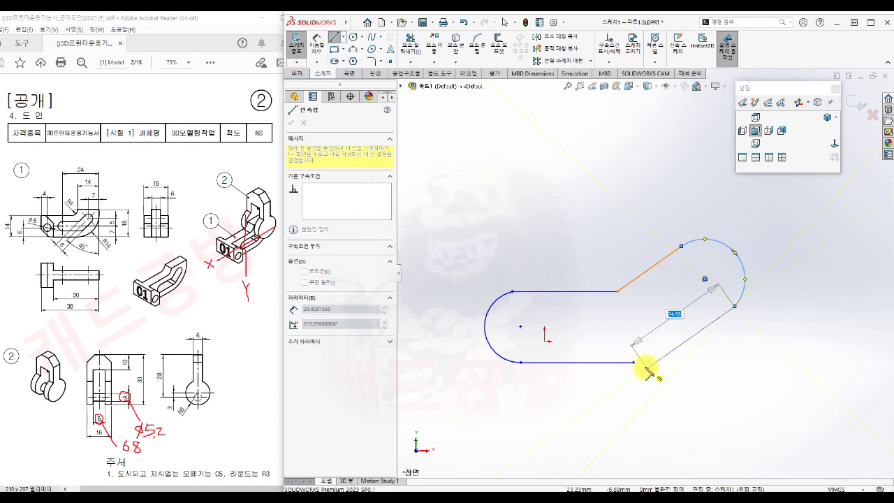
{"action": "left_click", "coordinate": [633, 362]}
{"action": "key", "text": "Escape"}
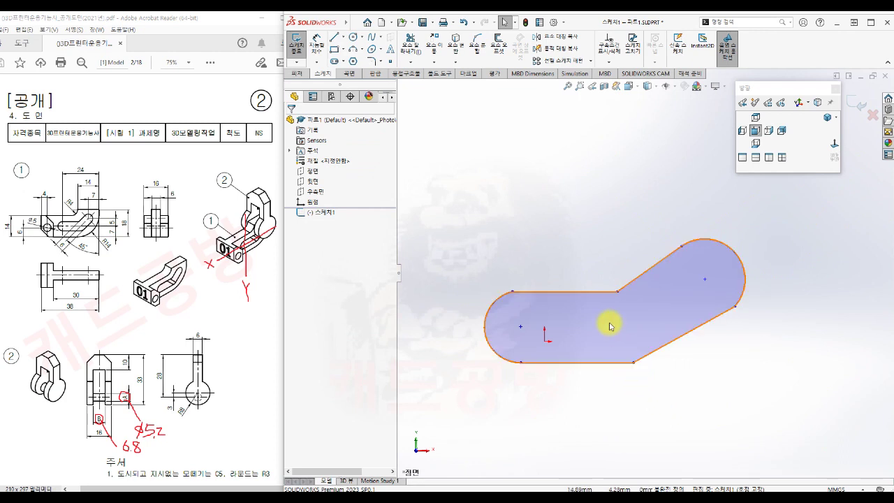
{"action": "left_click", "coordinate": [598, 292]}
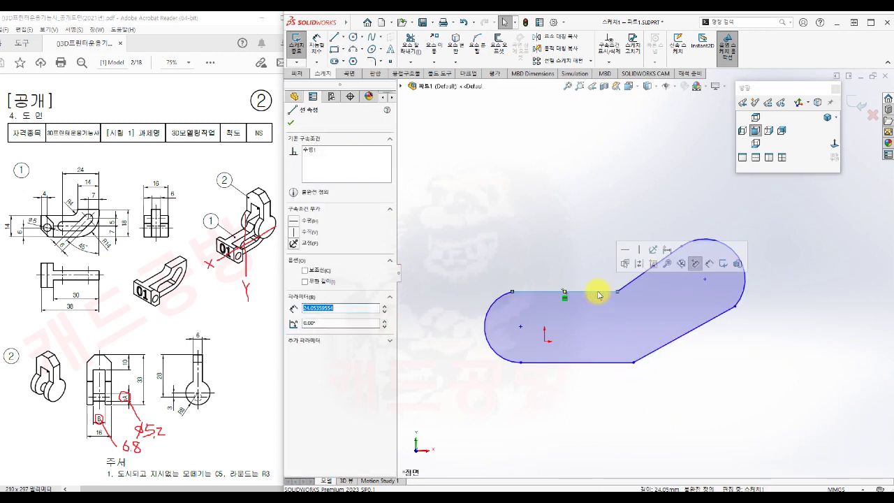
{"action": "left_click", "coordinate": [591, 363], "text": "ctrl"}
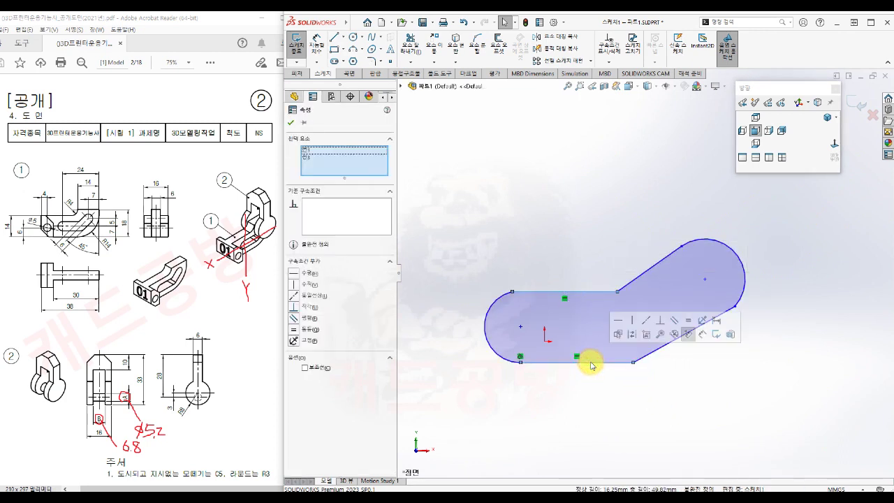
{"action": "left_click", "coordinate": [653, 404]}
Add a parallel relation between the two sloped lines of the bent slot outline
{"action": "left_click", "coordinate": [645, 276]}
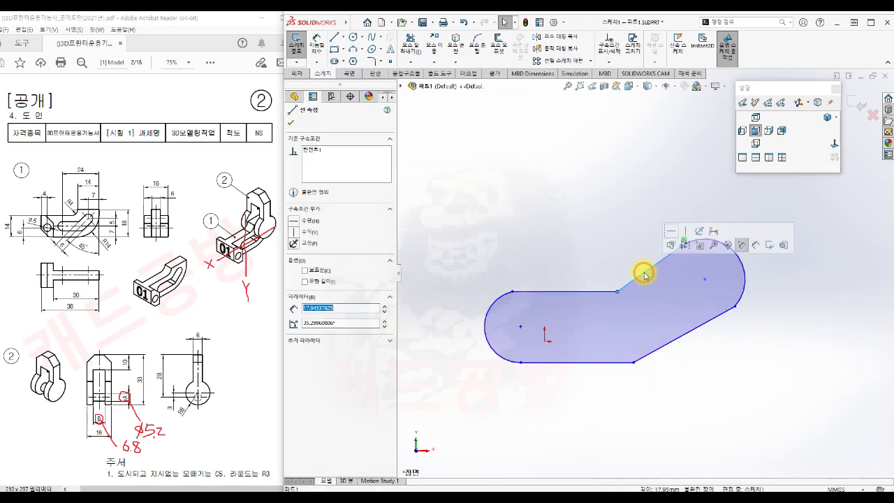
{"action": "left_click", "coordinate": [697, 328], "text": "ctrl"}
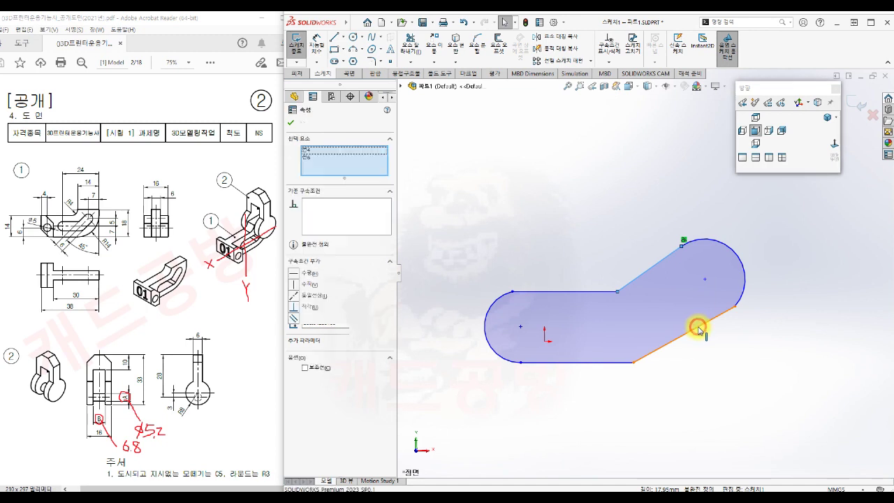
{"action": "left_click", "coordinate": [781, 288]}
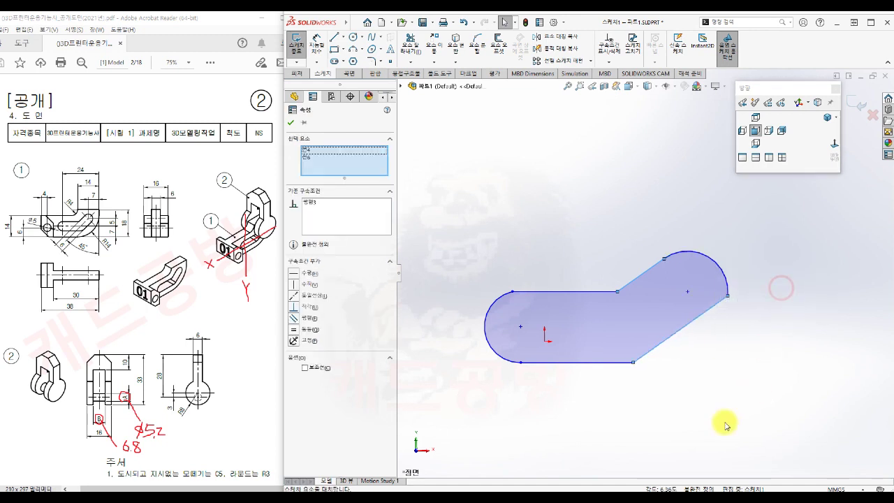
{"action": "left_click", "coordinate": [690, 395]}
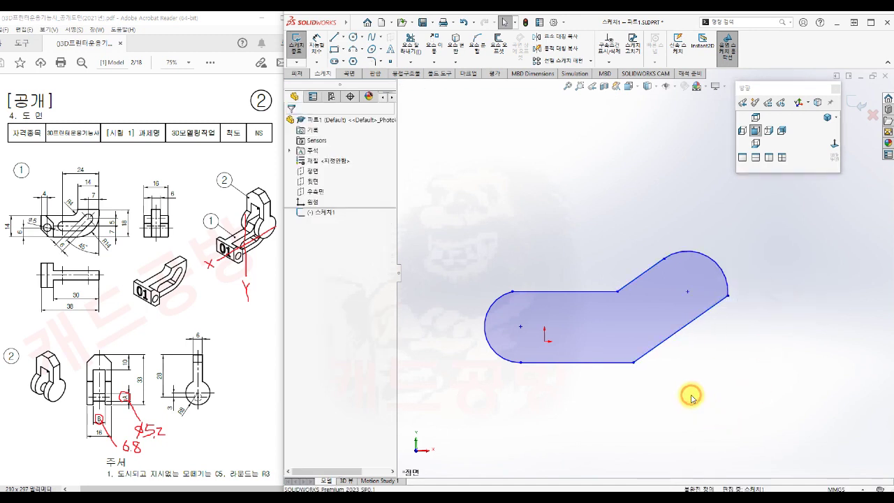
Add a tangent relation between the right end arc and the lower sloped line of the bent slot
{"action": "left_click", "coordinate": [732, 283]}
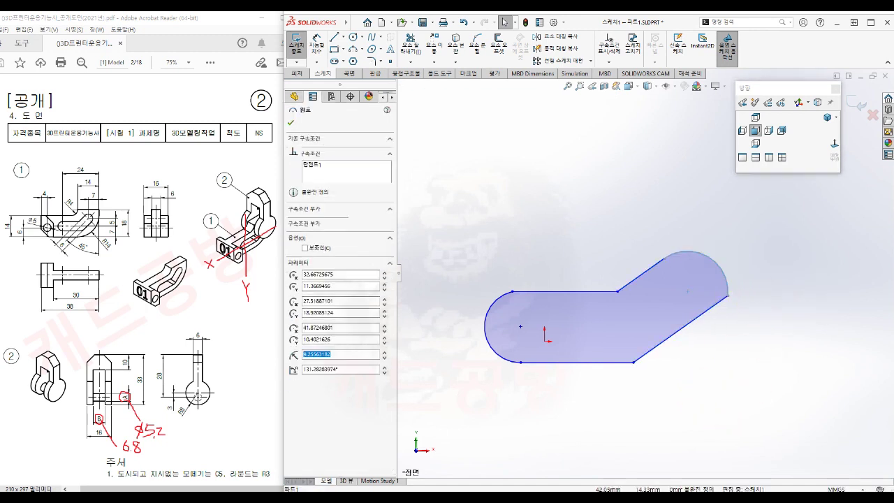
{"action": "left_click", "coordinate": [719, 306], "text": "ctrl"}
{"action": "left_click", "coordinate": [746, 262]}
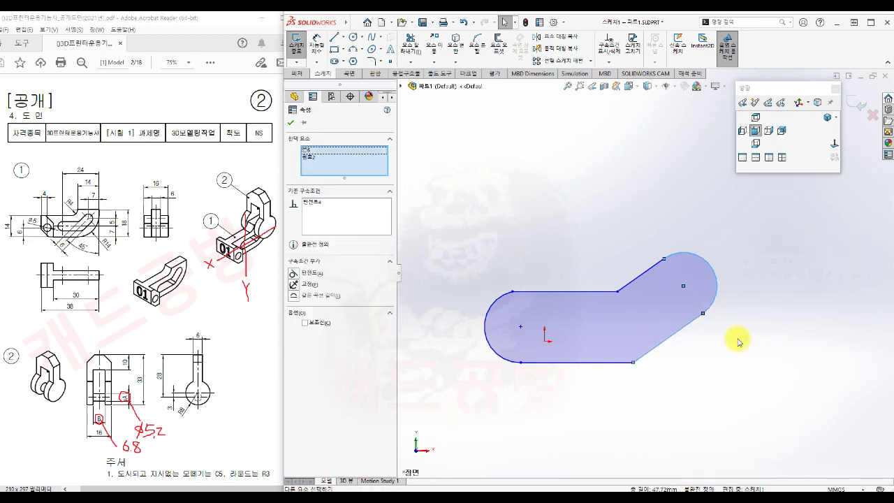
{"action": "left_click", "coordinate": [660, 377]}
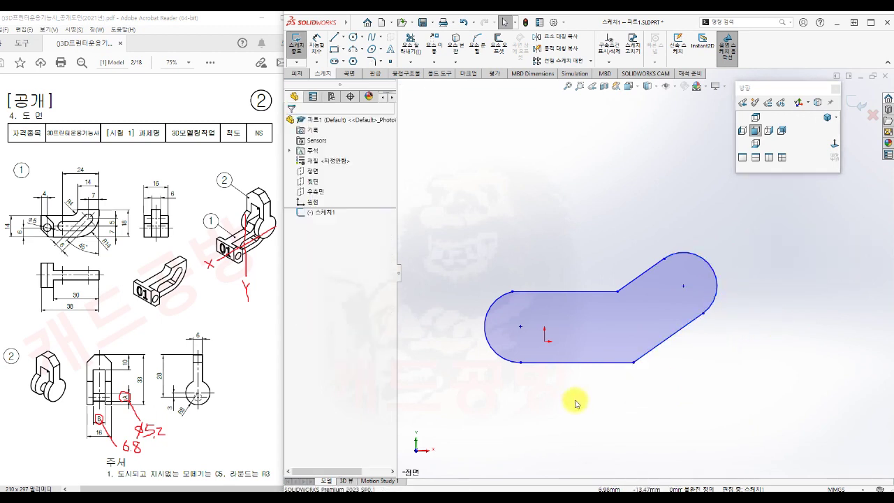
Make the slot's left end arc tangent to the upper horizontal line and check the tangency at the outline's other arc ends
{"action": "left_click", "coordinate": [566, 363]}
{"action": "left_click", "coordinate": [502, 361], "text": "ctrl"}
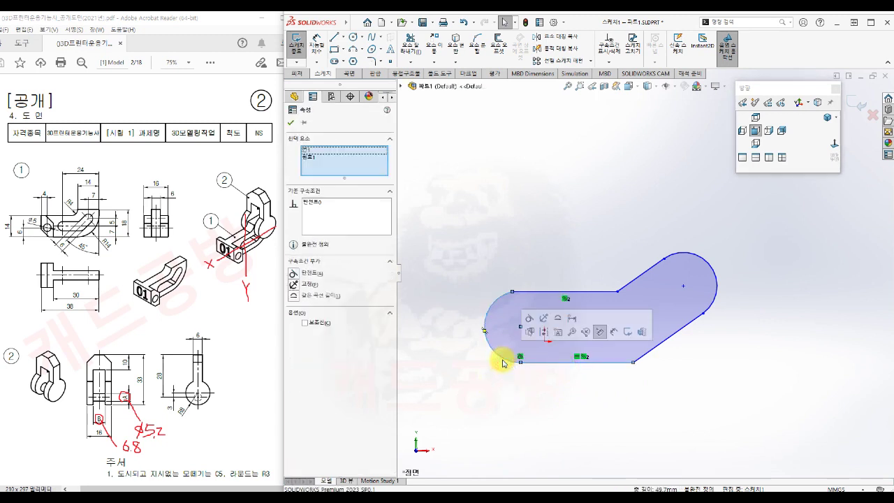
{"action": "left_click", "coordinate": [496, 399]}
{"action": "left_click", "coordinate": [501, 301]}
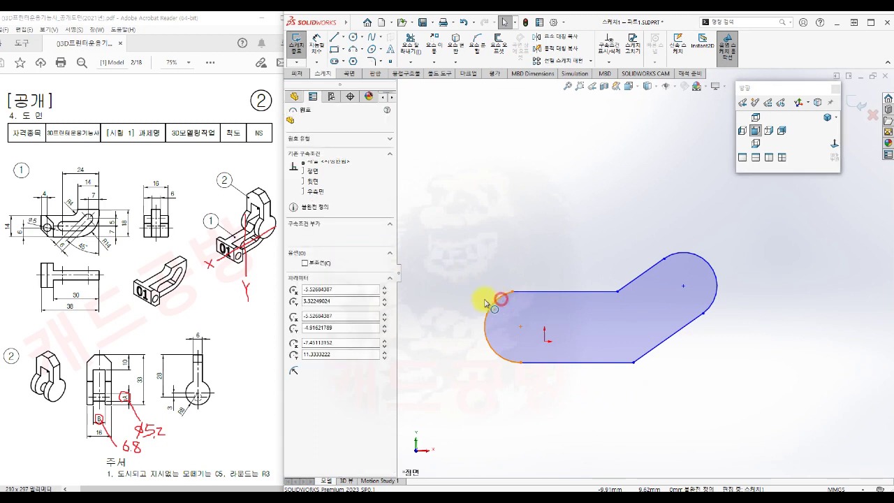
{"action": "left_click", "coordinate": [539, 293], "text": "ctrl"}
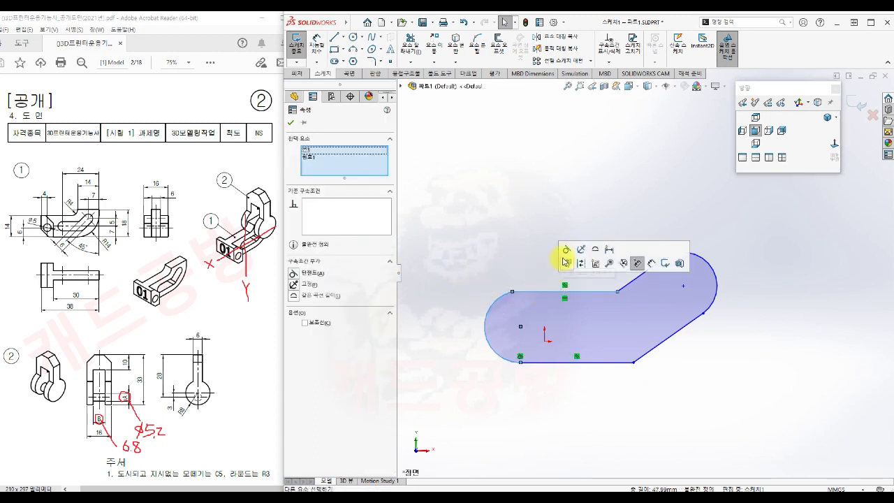
{"action": "left_click", "coordinate": [565, 247]}
{"action": "left_click", "coordinate": [508, 247]}
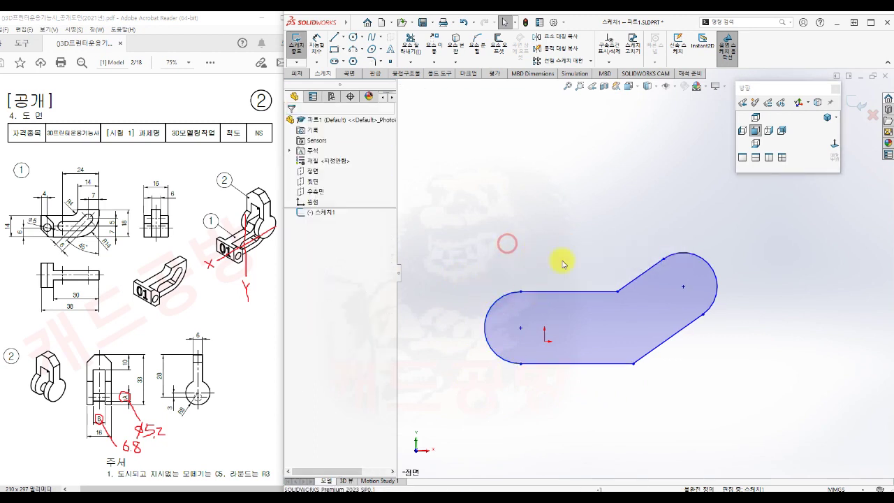
{"action": "left_click", "coordinate": [650, 268]}
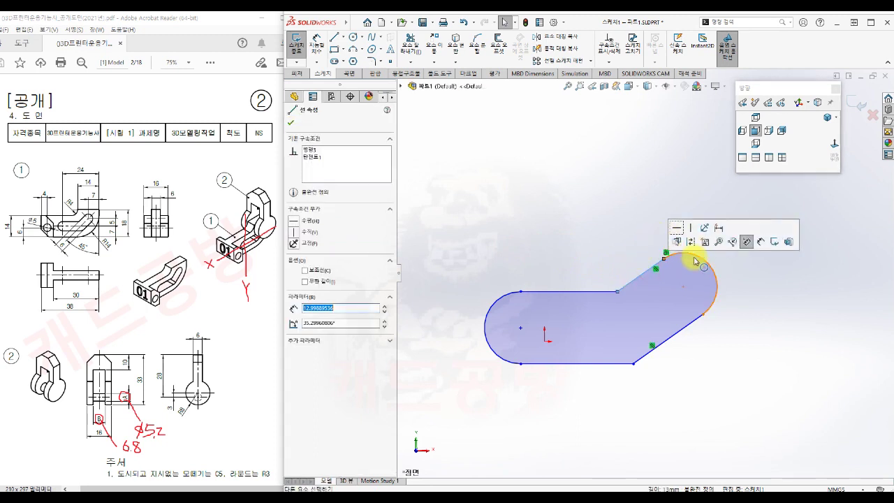
{"action": "left_click", "coordinate": [710, 265], "text": "ctrl"}
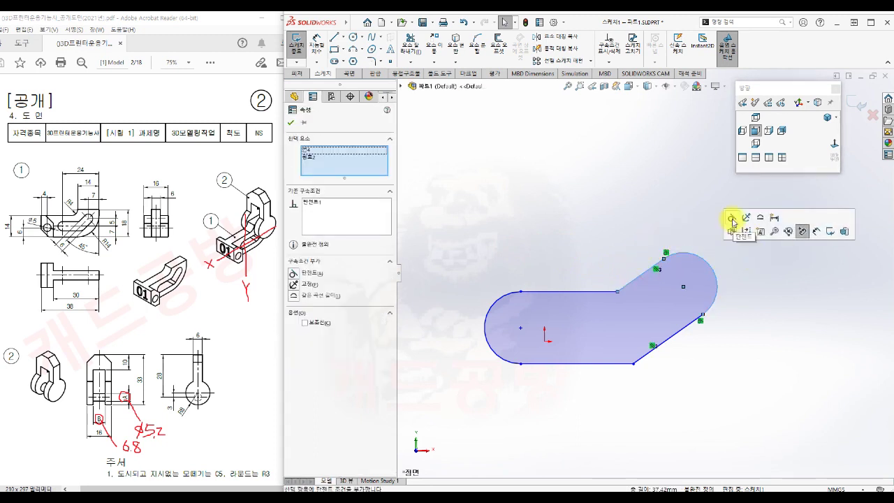
{"action": "left_click", "coordinate": [752, 314]}
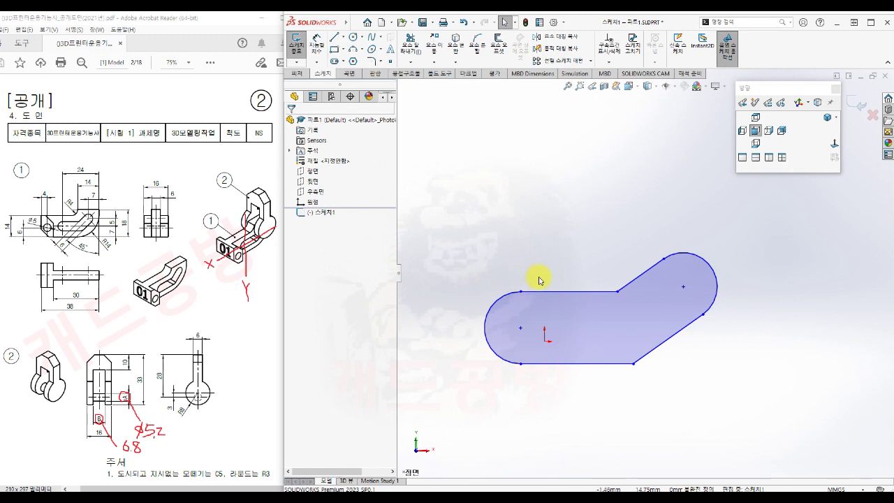
Make the center point of the slot's left end arc coincident with the origin
{"action": "left_click", "coordinate": [520, 329]}
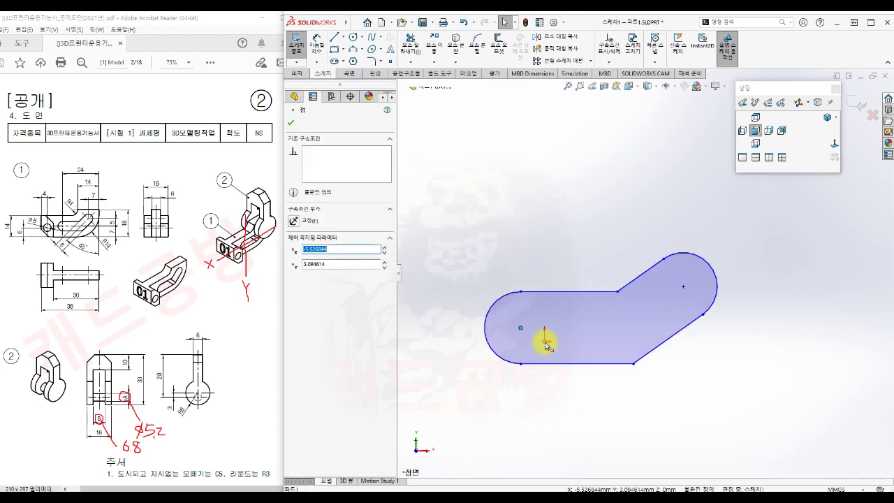
{"action": "left_click", "coordinate": [544, 341], "text": "ctrl"}
{"action": "left_click", "coordinate": [601, 301]}
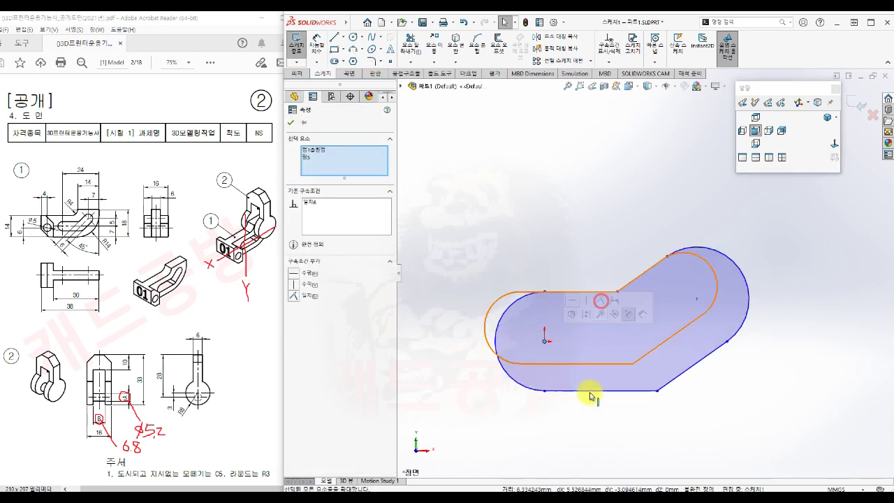
{"action": "left_click", "coordinate": [669, 422]}
Dimension the distance between the slot's upper and lower horizontal lines as 6 mm
{"action": "scroll", "coordinate": [699, 396], "scroll_direction": "up", "scroll_amount": 3}
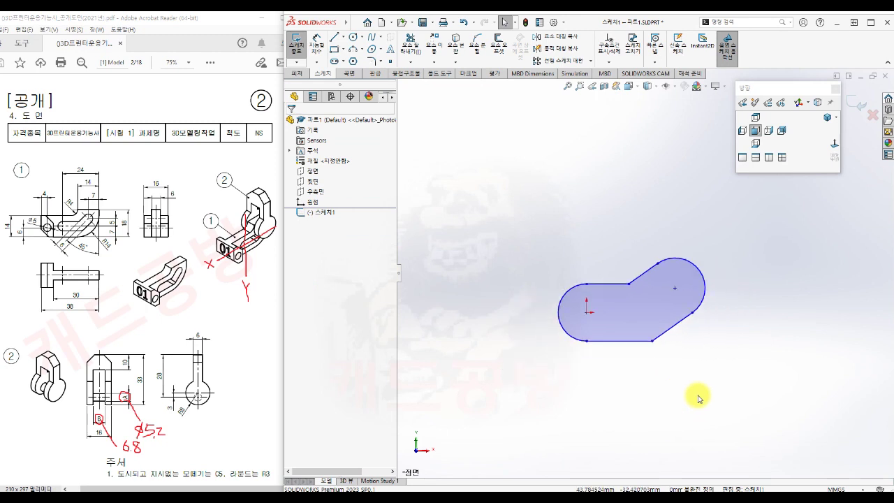
{"action": "scroll", "coordinate": [698, 396], "scroll_direction": "up", "scroll_amount": 2}
{"action": "key", "text": "s"}
{"action": "left_click", "coordinate": [733, 408]}
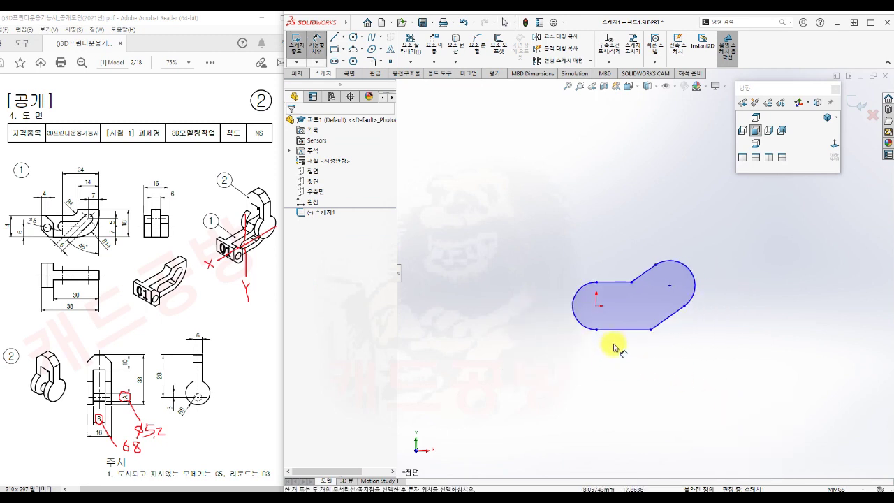
{"action": "left_click", "coordinate": [624, 283]}
{"action": "left_click", "coordinate": [622, 329]}
{"action": "left_click", "coordinate": [522, 304]}
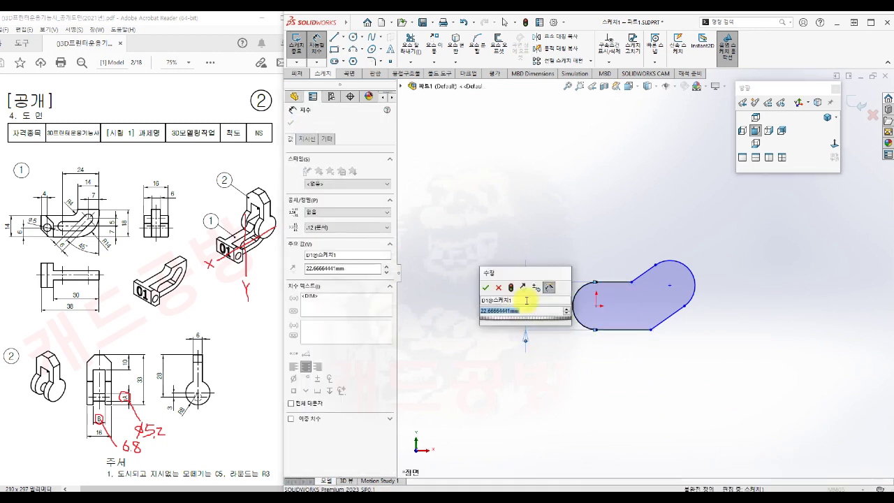
{"action": "type", "text": "6"}
{"action": "key", "text": "Return"}
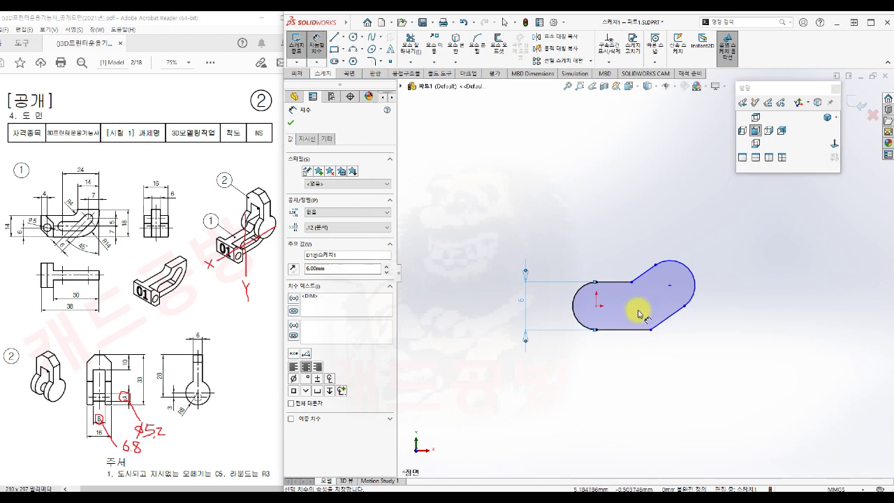
Dimension the distance between the slot's two sloped lines as 6 mm
{"action": "scroll", "coordinate": [615, 314], "scroll_direction": "down", "scroll_amount": 1}
{"action": "left_click", "coordinate": [648, 256]}
{"action": "left_click", "coordinate": [689, 310]}
{"action": "left_click", "coordinate": [732, 248]}
{"action": "type", "text": "6"}
{"action": "key", "text": "Return"}
{"action": "key", "text": "Escape"}
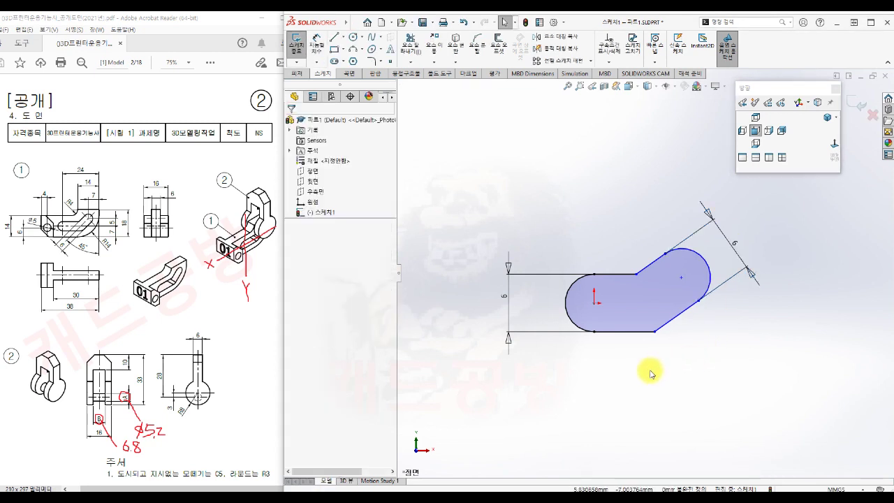
Sketch a closed stepped outline around the slot, about 25 mm wide, about 18 mm high on the right and 13 mm on the left
{"action": "scroll", "coordinate": [642, 371], "scroll_direction": "up", "scroll_amount": 1}
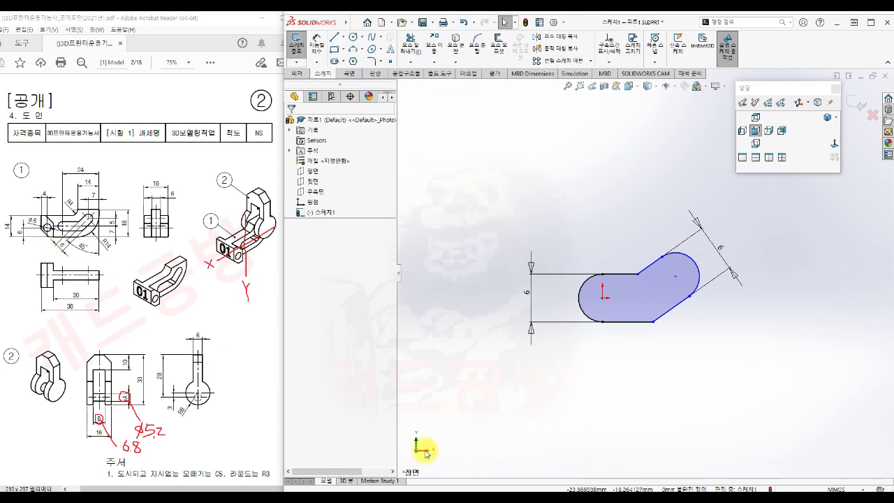
{"action": "key", "text": "s"}
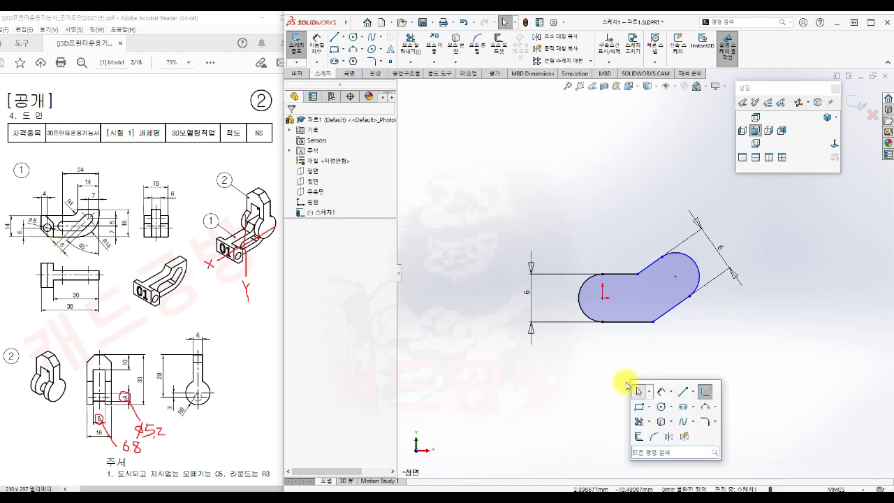
{"action": "left_click", "coordinate": [685, 394]}
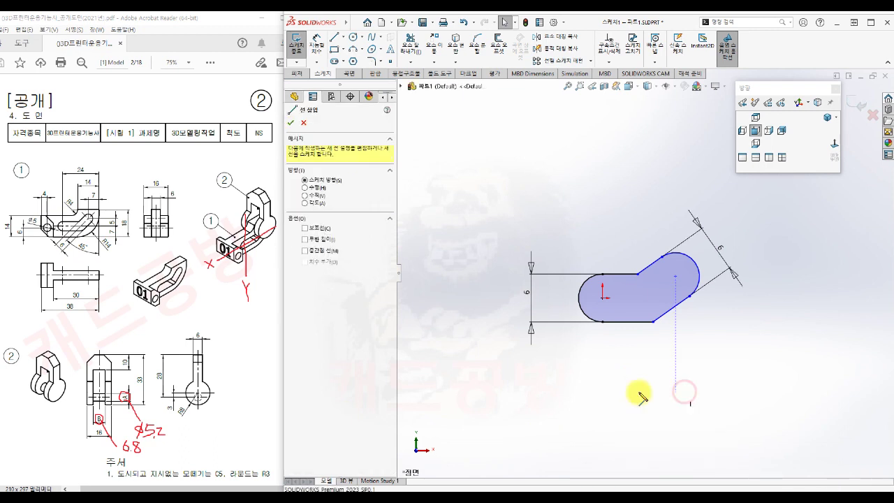
{"action": "left_click", "coordinate": [526, 246]}
{"action": "left_click", "coordinate": [641, 247]}
{"action": "left_click", "coordinate": [641, 204]}
{"action": "left_click", "coordinate": [721, 204]}
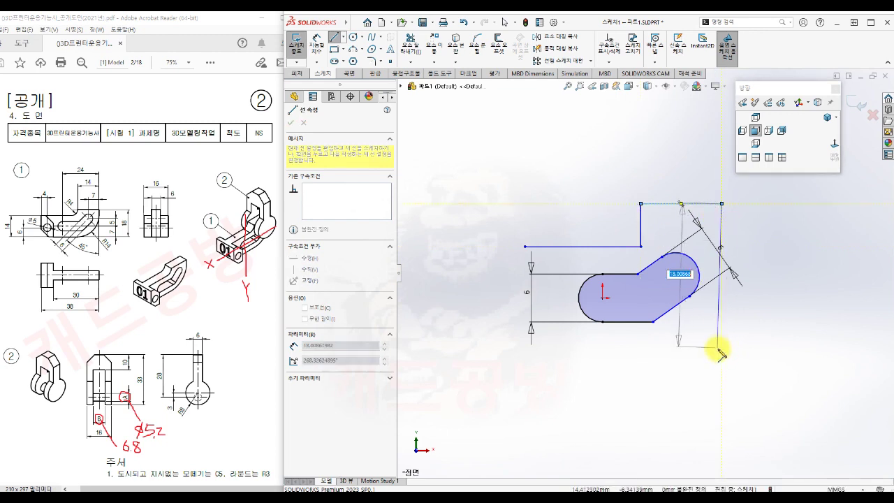
{"action": "left_click", "coordinate": [721, 348]}
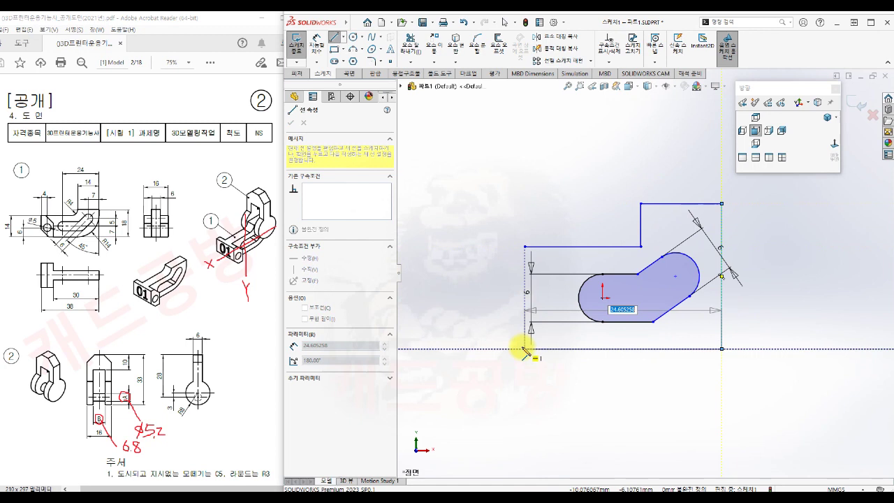
{"action": "left_click", "coordinate": [525, 348]}
{"action": "left_click", "coordinate": [525, 247]}
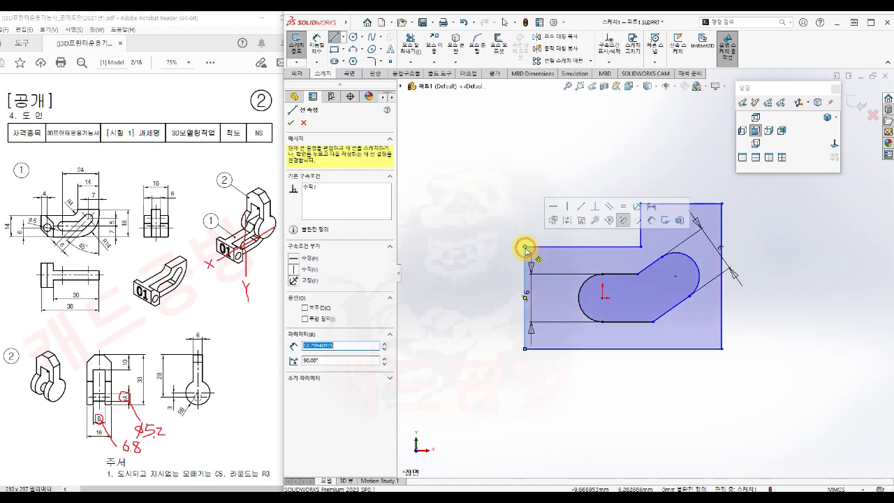
Sketch a corner rectangle about 6 mm wide and 15 mm high to the left of the stepped outline
{"action": "key", "text": "s"}
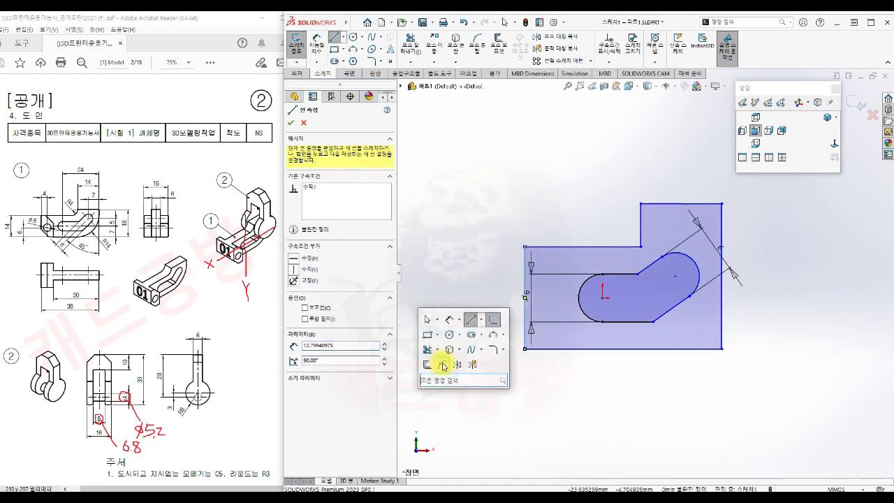
{"action": "left_click", "coordinate": [429, 337]}
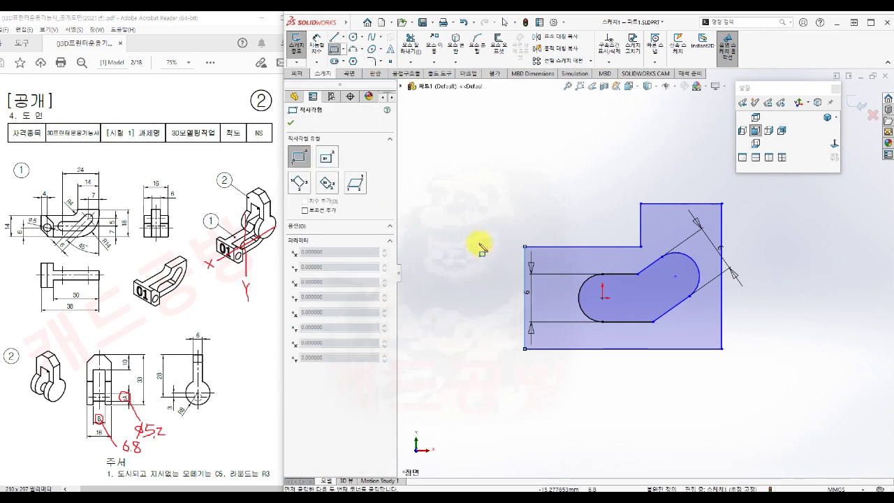
{"action": "left_click", "coordinate": [464, 239]}
{"action": "left_click", "coordinate": [512, 362]}
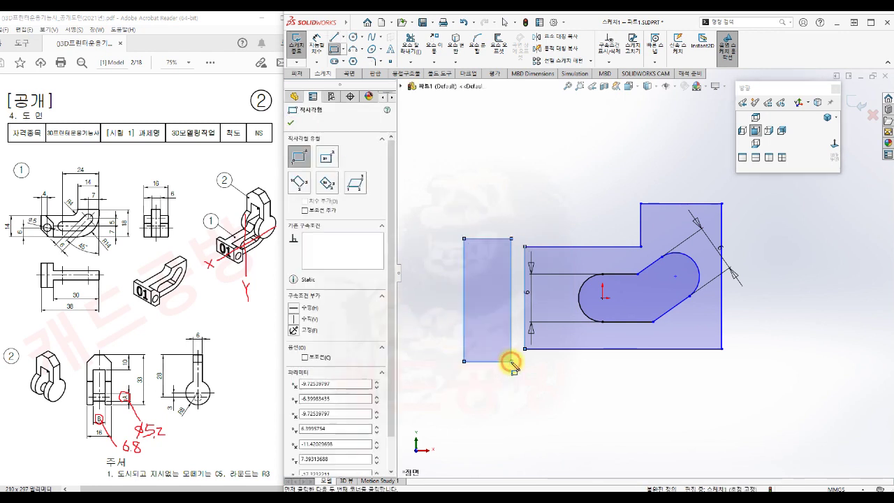
{"action": "key", "text": "Escape"}
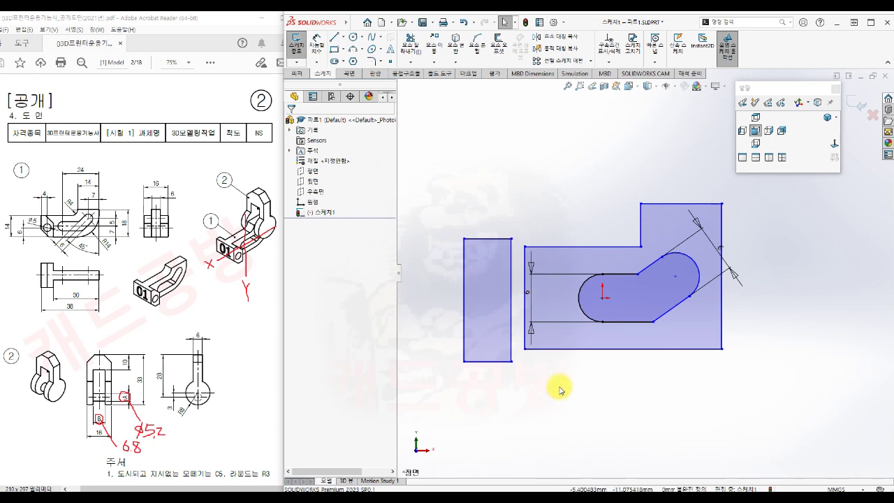
Make the rectangle's top and bottom edges collinear with the stepped outline's lower top edge and its bottom edge
{"action": "left_click", "coordinate": [493, 240]}
{"action": "left_click", "coordinate": [544, 247], "text": "ctrl"}
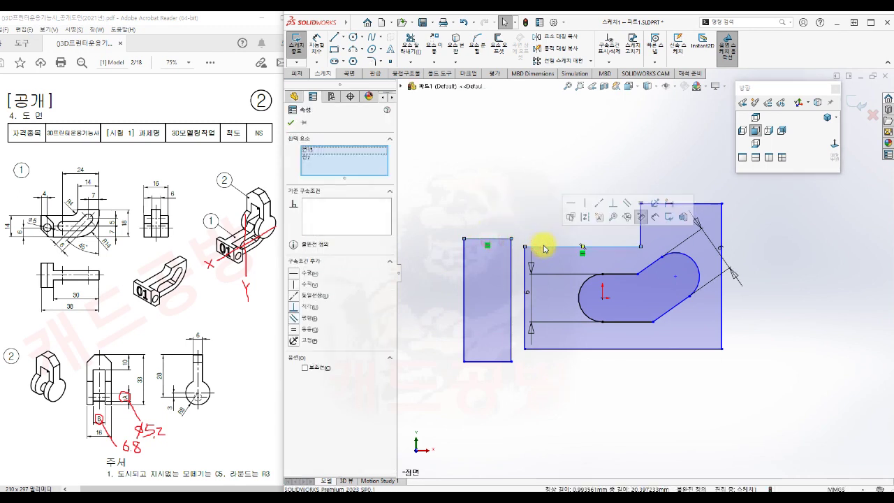
{"action": "left_click", "coordinate": [599, 203]}
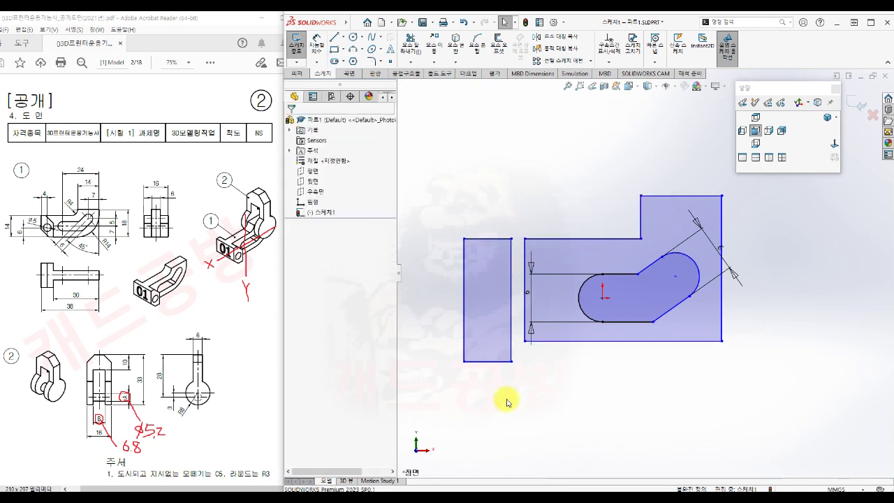
{"action": "left_click", "coordinate": [498, 362]}
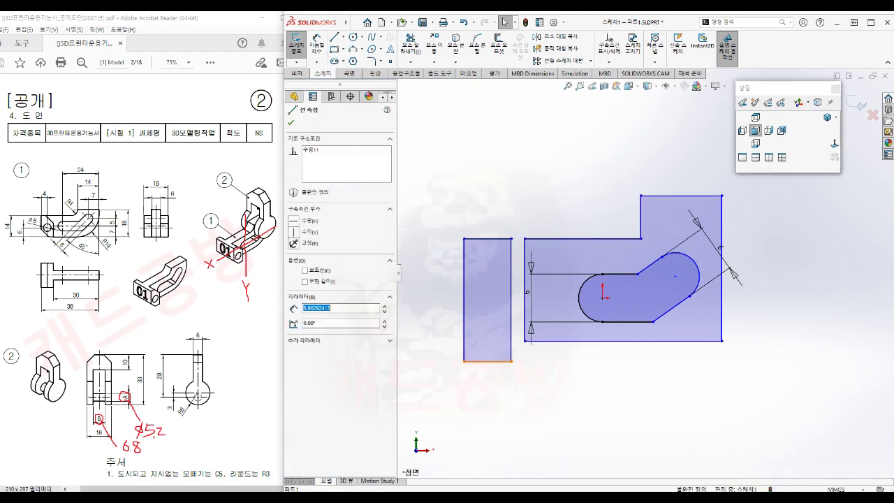
{"action": "left_click", "coordinate": [604, 341], "text": "ctrl"}
{"action": "left_click", "coordinate": [670, 312]}
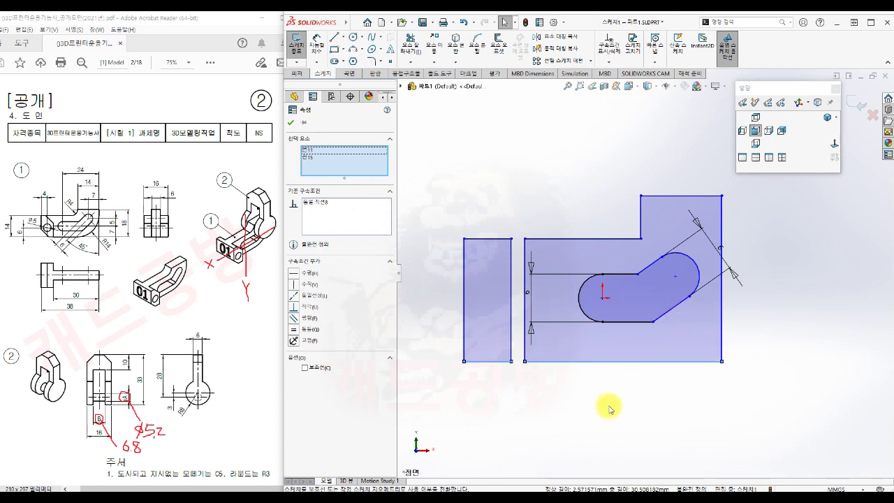
{"action": "left_click", "coordinate": [610, 408]}
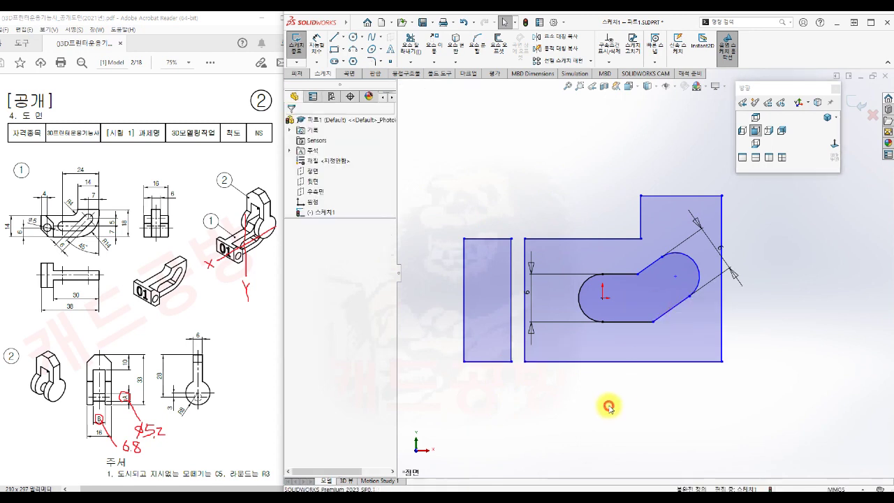
Make the rectangle's right edge collinear with the left edge of the stepped outline
{"action": "left_click", "coordinate": [513, 321]}
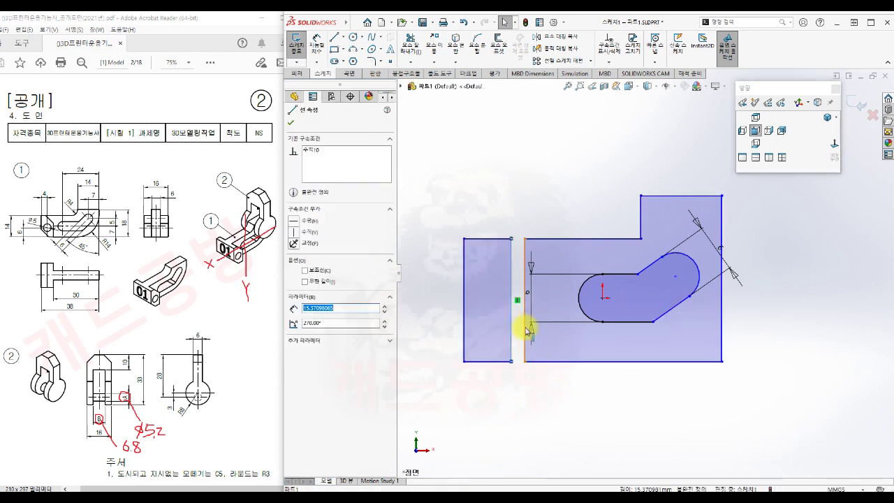
{"action": "left_click", "coordinate": [525, 323], "text": "ctrl"}
{"action": "left_click", "coordinate": [580, 287]}
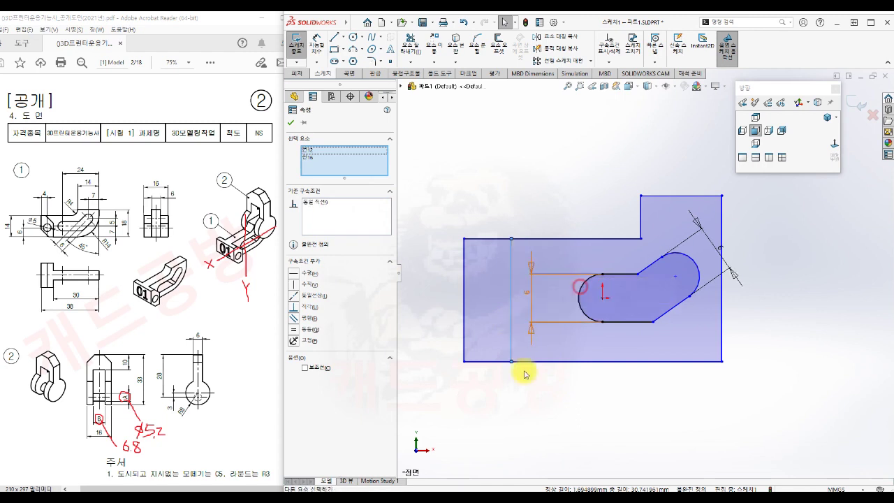
{"action": "left_click", "coordinate": [588, 432]}
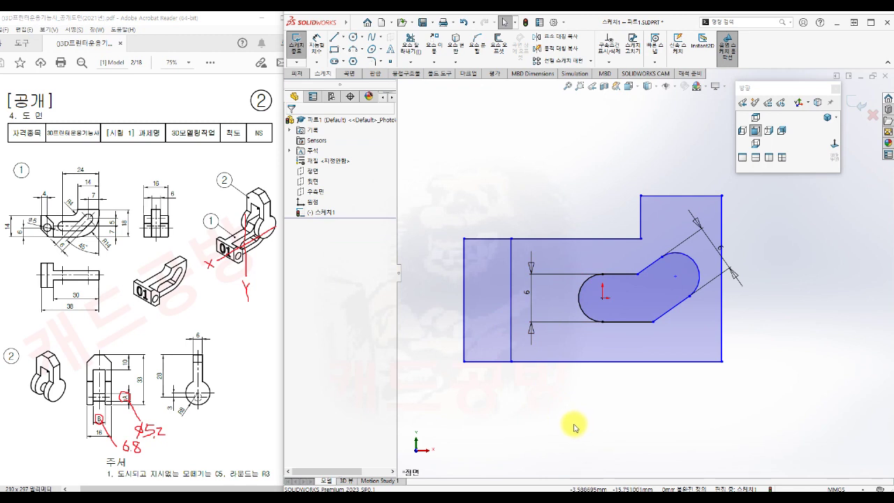
Dimension the bottom edge of the outline 7 mm below the slot's left arc centre at the origin
{"action": "key", "text": "s"}
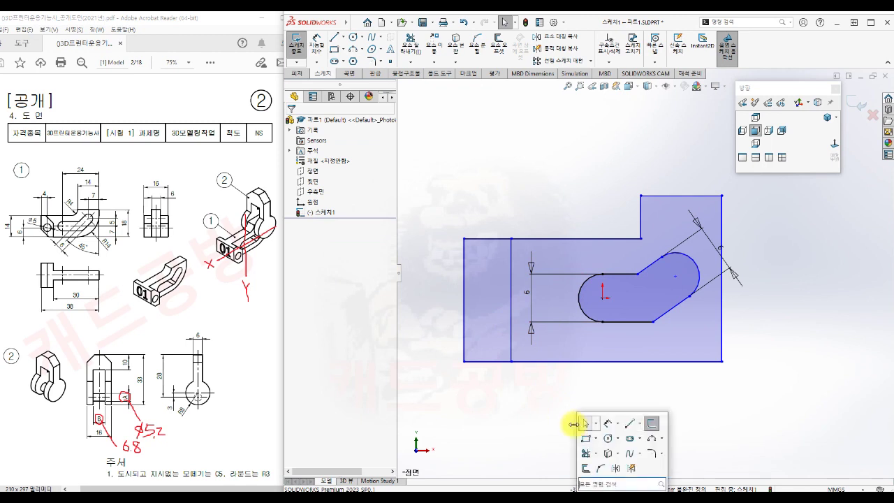
{"action": "left_click", "coordinate": [607, 424]}
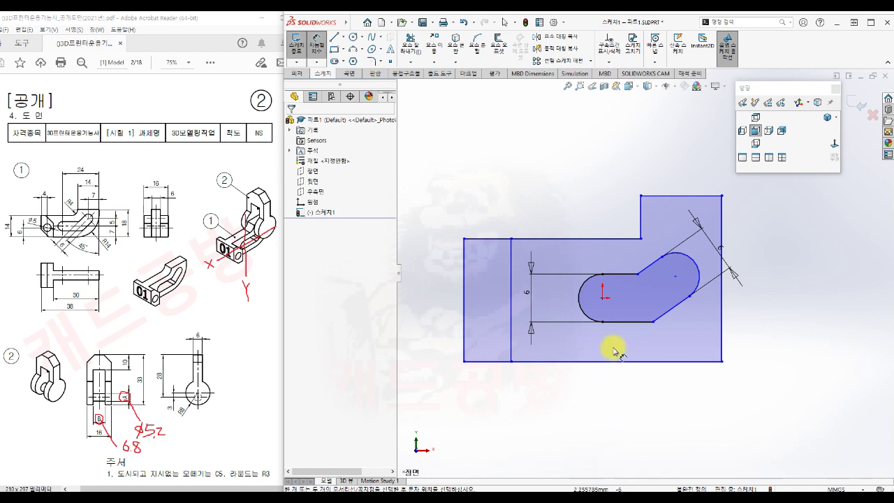
{"action": "left_click", "coordinate": [605, 300]}
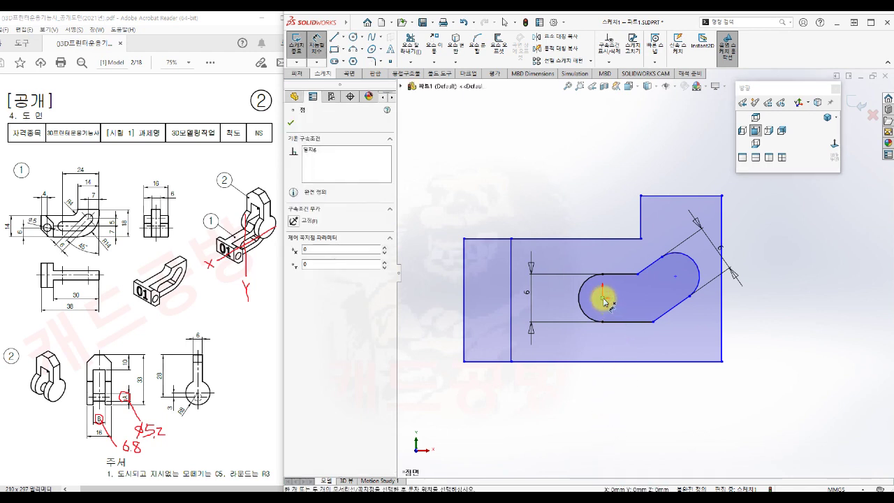
{"action": "left_click", "coordinate": [605, 362]}
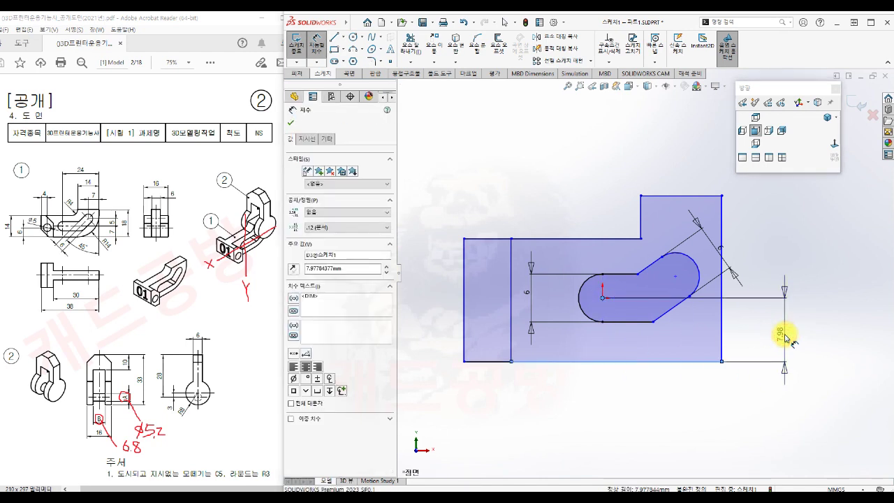
{"action": "left_click", "coordinate": [785, 335]}
{"action": "type", "text": "7"}
{"action": "key", "text": "Return"}
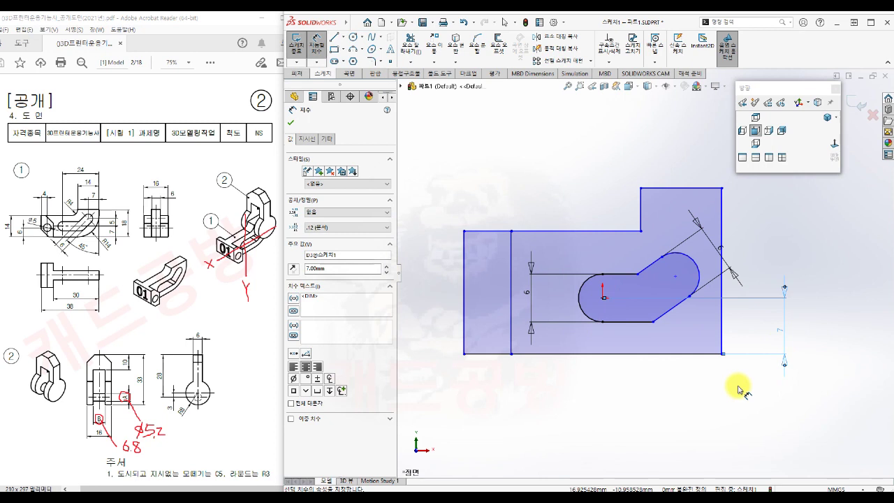
{"action": "left_click", "coordinate": [738, 386]}
Set the vertical distance between the slot's two arc centres to 5 mm
{"action": "left_click_drag", "start_coordinate": [604, 300], "coordinate": [676, 278]}
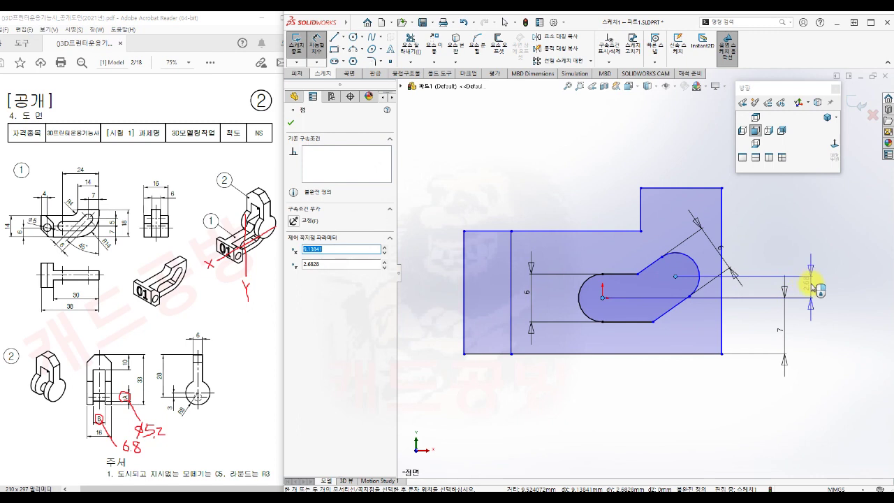
{"action": "left_click", "coordinate": [811, 284]}
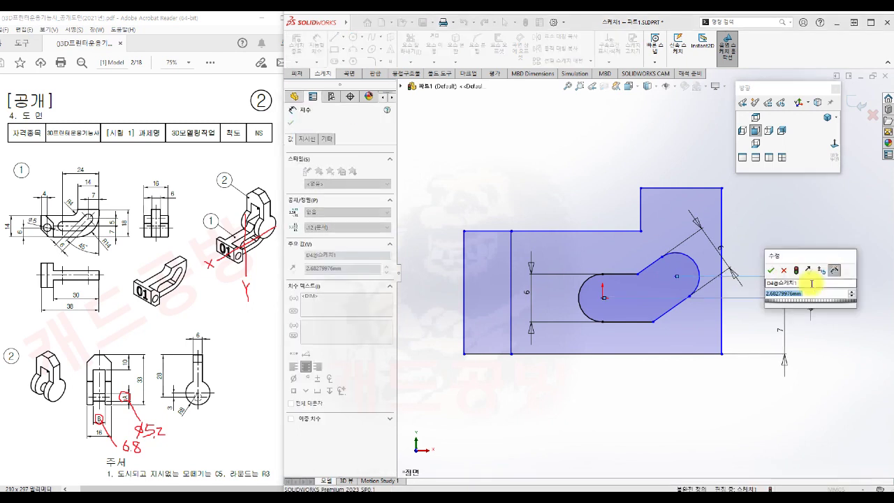
{"action": "type", "text": "5"}
{"action": "key", "text": "Return"}
{"action": "left_click", "coordinate": [822, 371]}
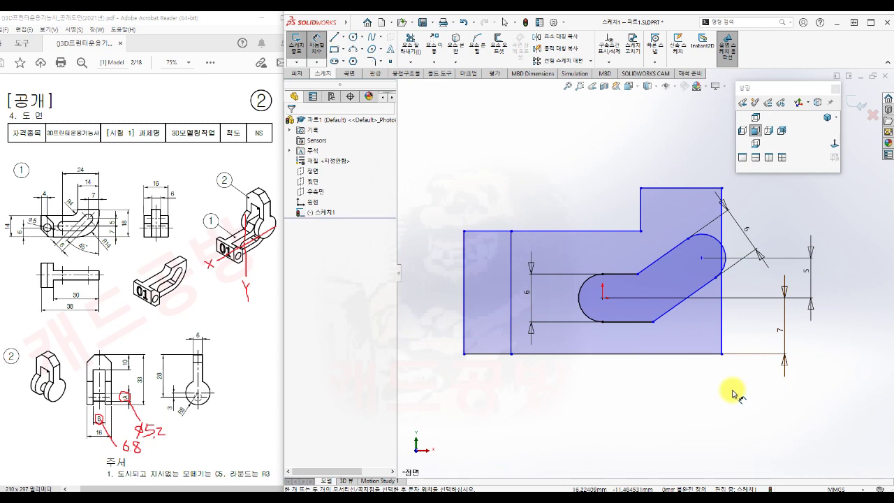
{"action": "key", "text": "Escape"}
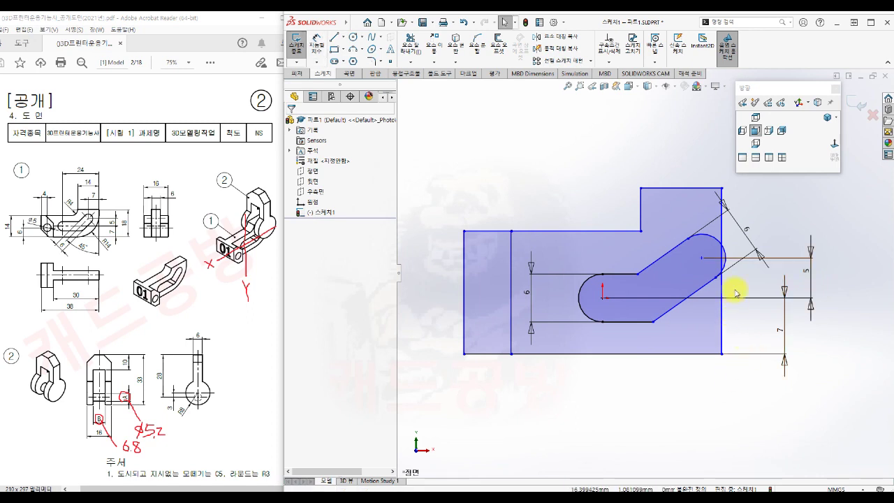
Move the outline's right edge outward clear of the slot and dimension it 7 mm from the slot's upper arc centre
{"action": "left_click_drag", "start_coordinate": [723, 286], "coordinate": [753, 290]}
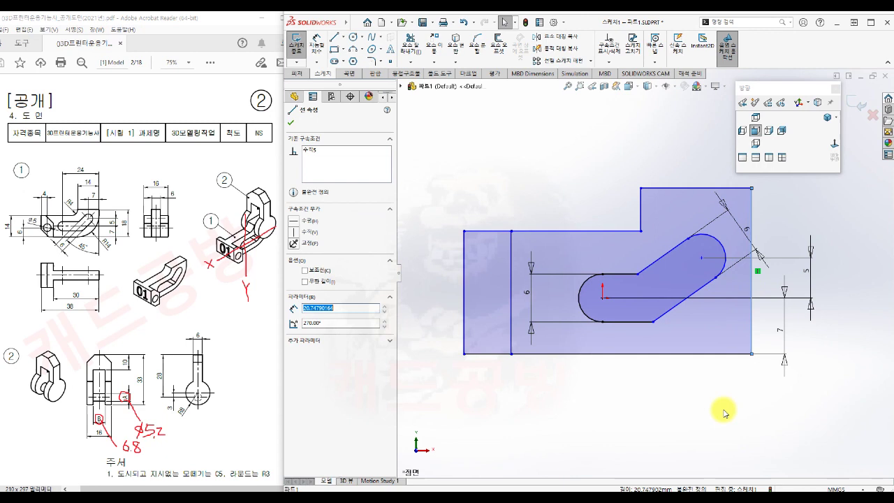
{"action": "left_click", "coordinate": [720, 428]}
{"action": "key", "text": "s"}
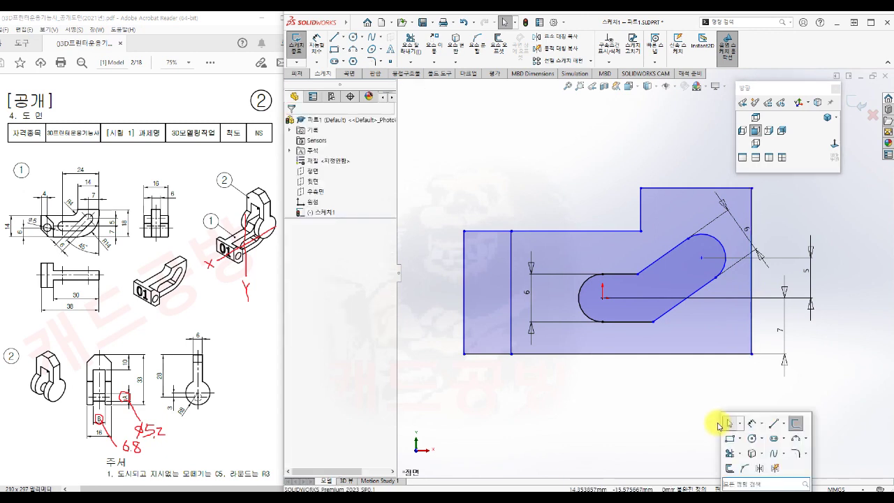
{"action": "left_click", "coordinate": [755, 425]}
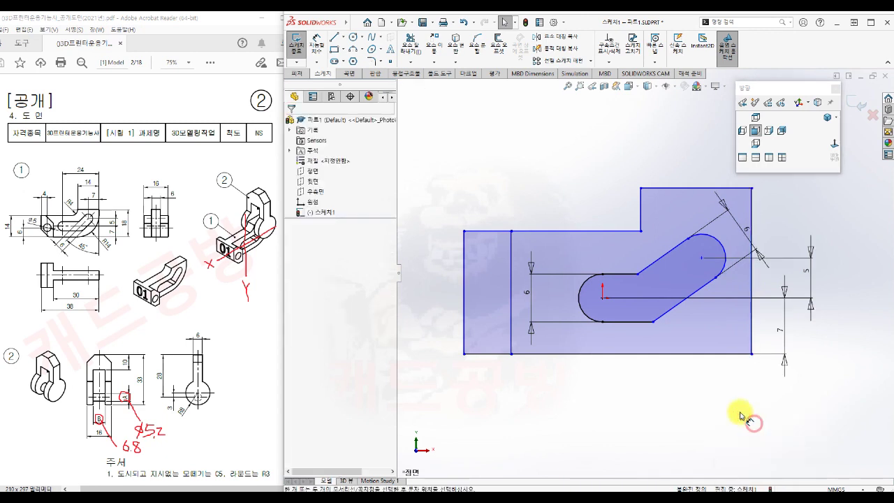
{"action": "left_click", "coordinate": [701, 258]}
{"action": "left_click", "coordinate": [751, 344]}
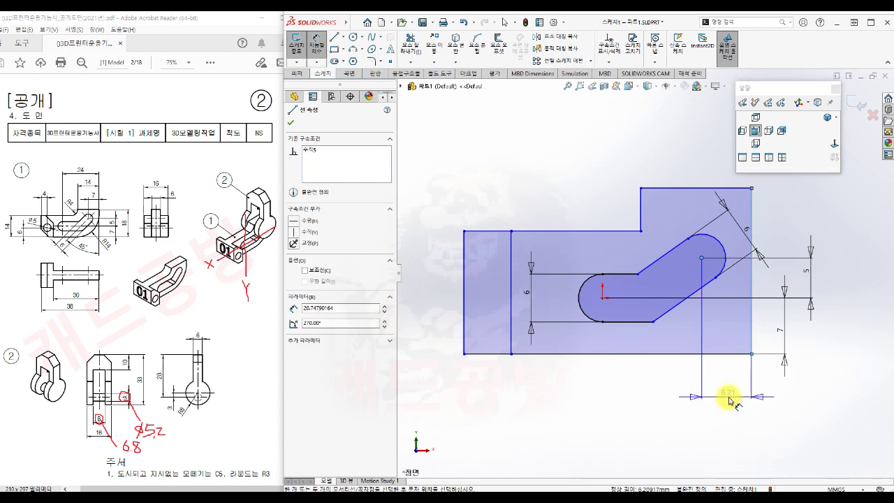
{"action": "left_click", "coordinate": [730, 399]}
{"action": "type", "text": "7"}
{"action": "key", "text": "Return"}
{"action": "left_click", "coordinate": [679, 424]}
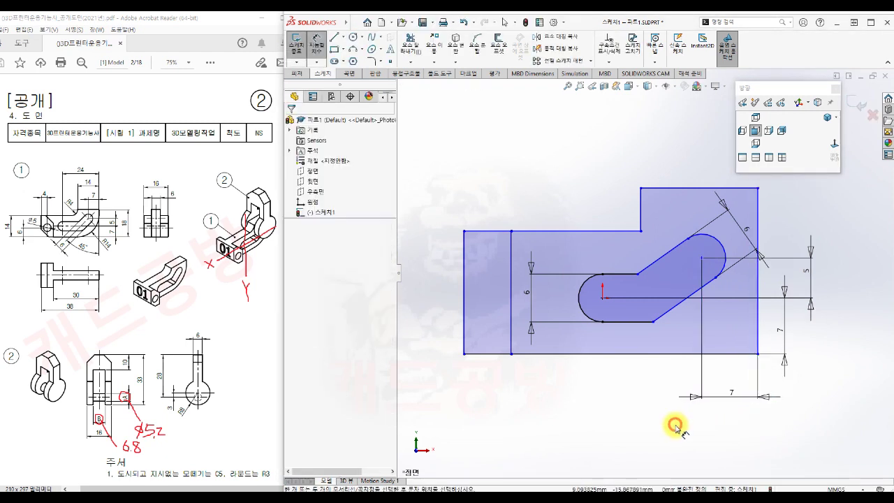
Set the width of the outline's raised right section to 14 mm
{"action": "left_click", "coordinate": [642, 198]}
{"action": "left_click", "coordinate": [758, 206]}
{"action": "left_click", "coordinate": [707, 162]}
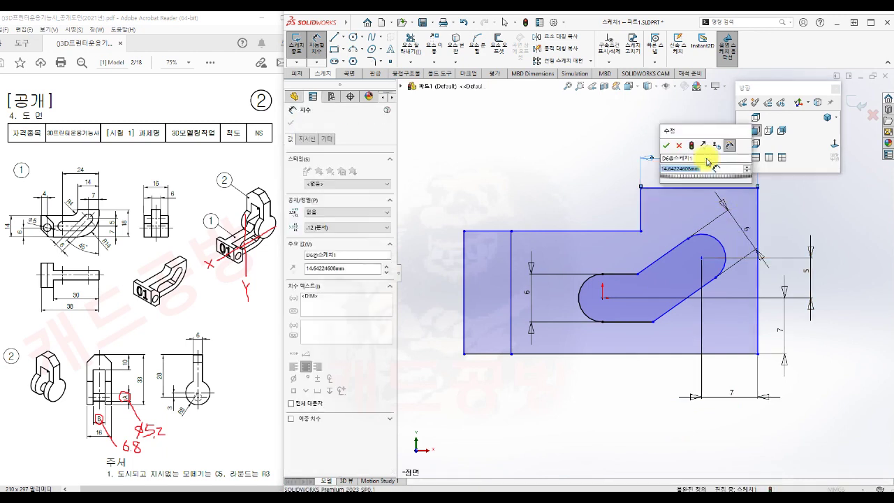
{"action": "type", "text": "14"}
{"action": "key", "text": "Return"}
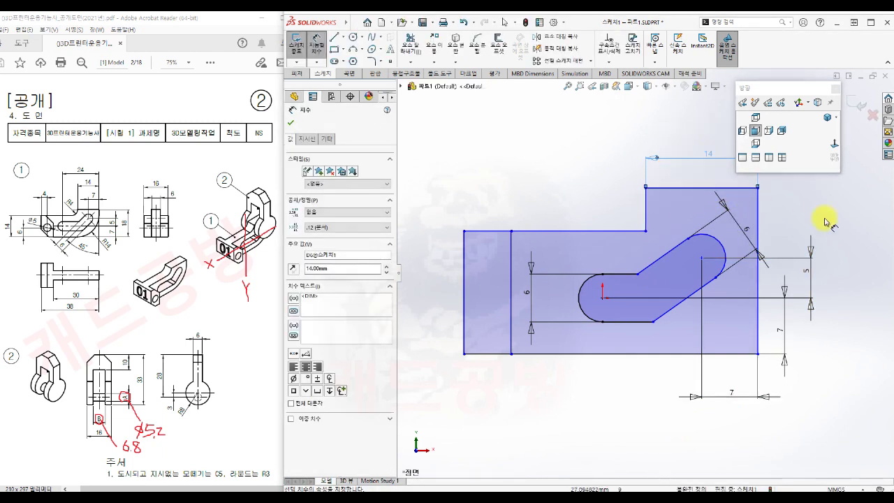
{"action": "left_click", "coordinate": [823, 210]}
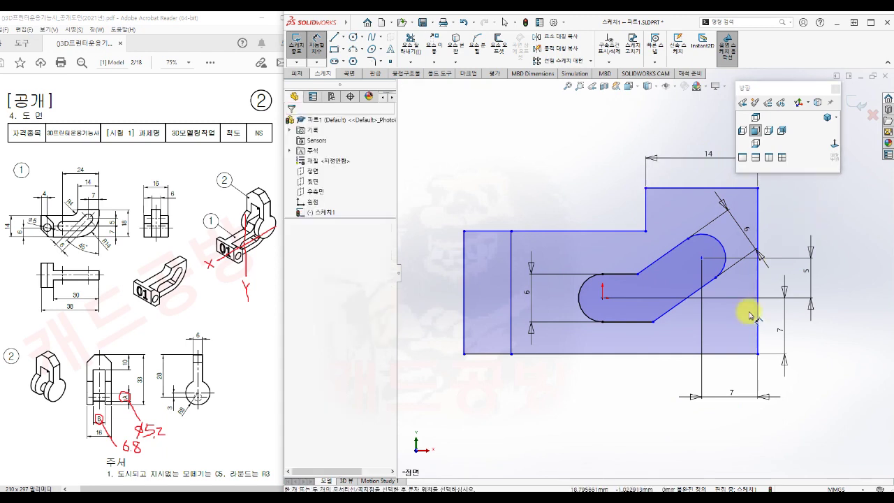
Set the horizontal distance from the origin to the outline's right edge to 24 mm
{"action": "left_click", "coordinate": [603, 300]}
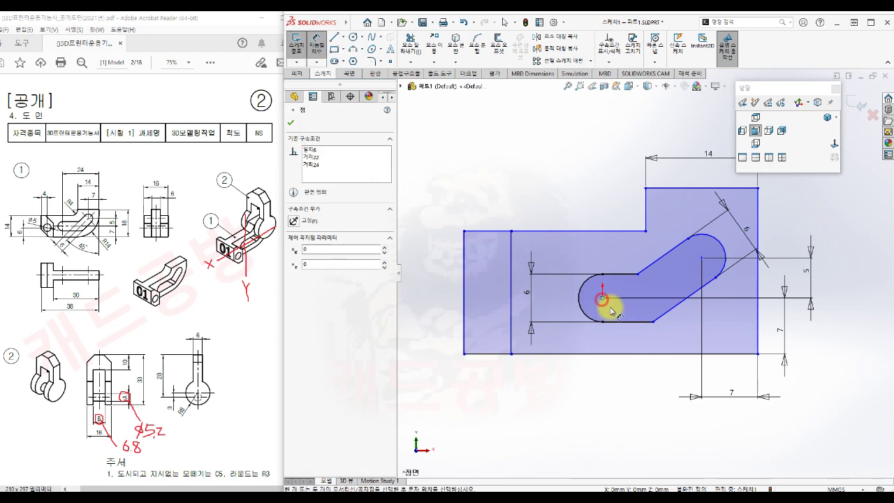
{"action": "left_click", "coordinate": [758, 272]}
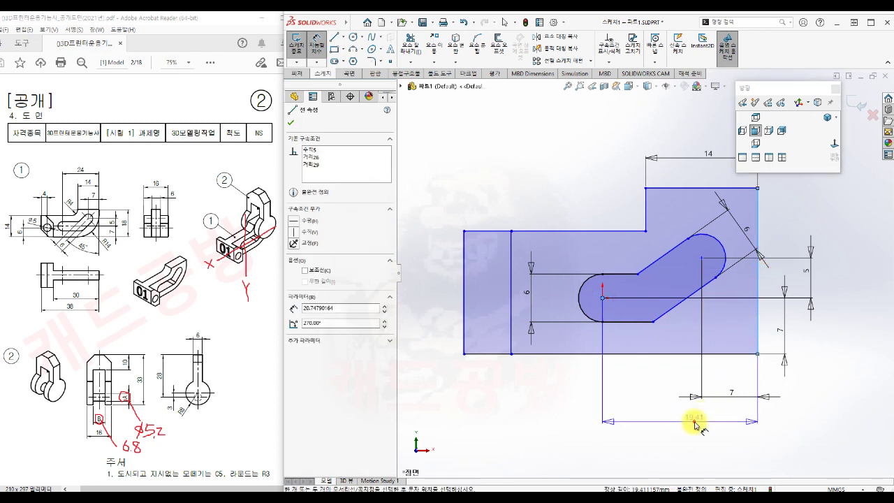
{"action": "left_click", "coordinate": [696, 423]}
{"action": "type", "text": "24"}
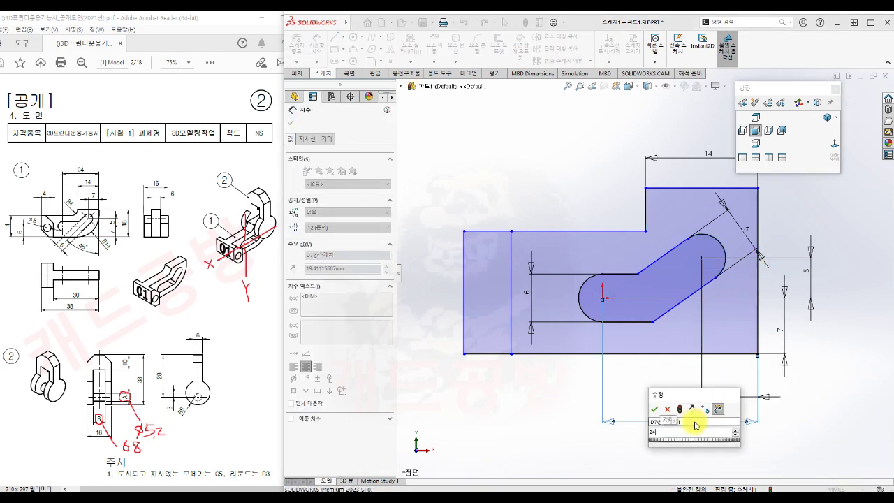
{"action": "key", "text": "Return"}
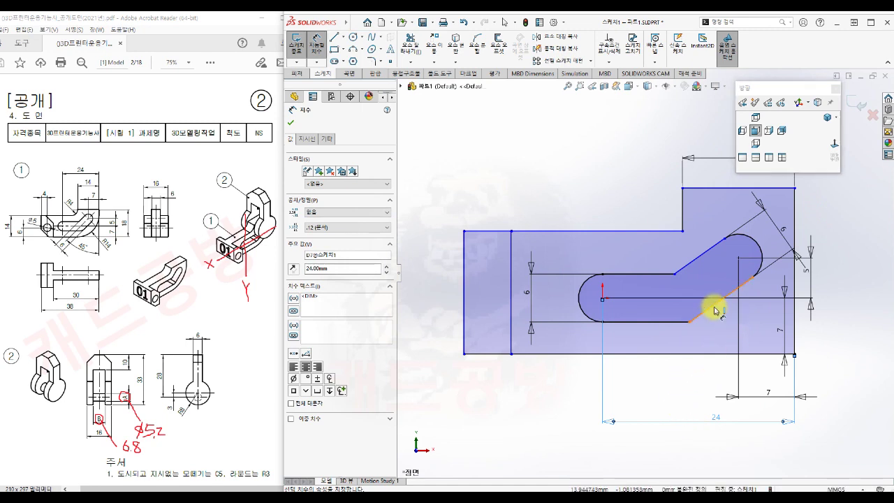
{"action": "left_click", "coordinate": [679, 399]}
Add a 45° angle dimension between the slot's slanted lower edge and the outline's vertical right edge
{"action": "mouse_move", "coordinate": [716, 308]}
{"action": "left_mouse_down"}
{"action": "mouse_move", "coordinate": [799, 356]}
{"action": "mouse_move", "coordinate": [799, 327]}
{"action": "mouse_move", "coordinate": [743, 464]}
{"action": "mouse_move", "coordinate": [713, 454]}
{"action": "left_mouse_up"}
{"action": "left_click", "coordinate": [713, 454]}
{"action": "type", "text": "45"}
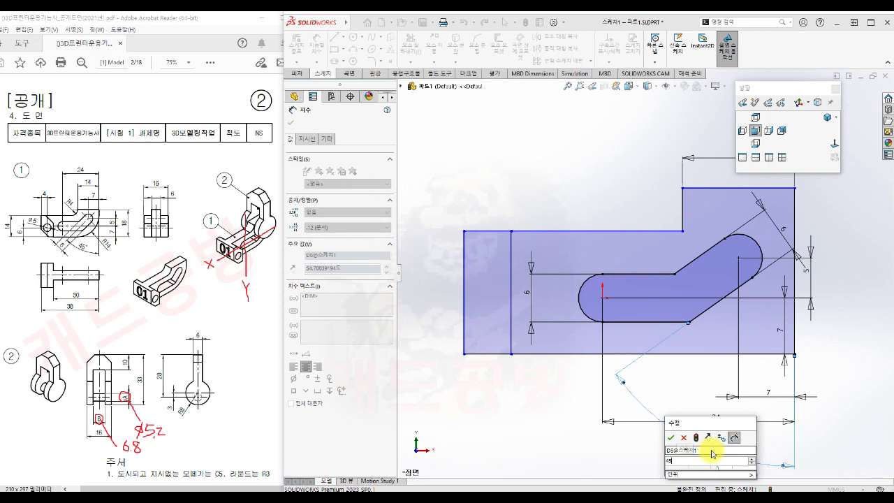
{"action": "key", "text": "Return"}
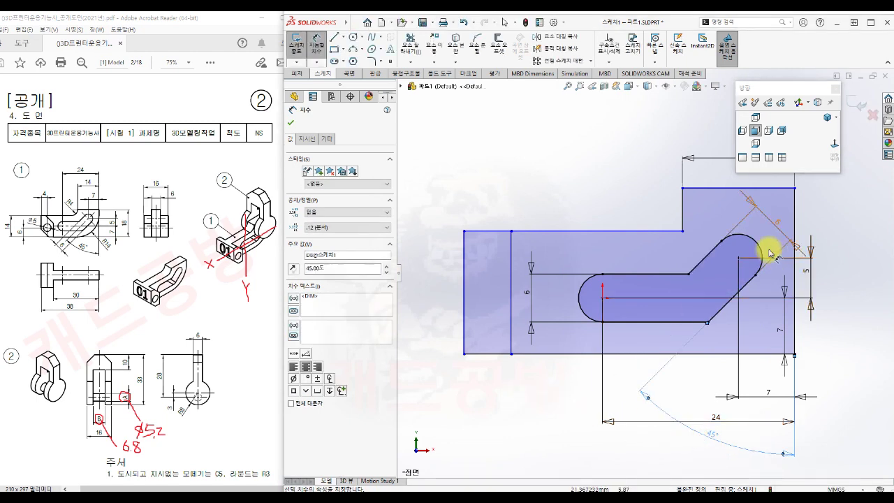
Set the overall height of the outline, from the raised top edge to the bottom edge, to 18 mm
{"action": "left_click", "coordinate": [731, 188]}
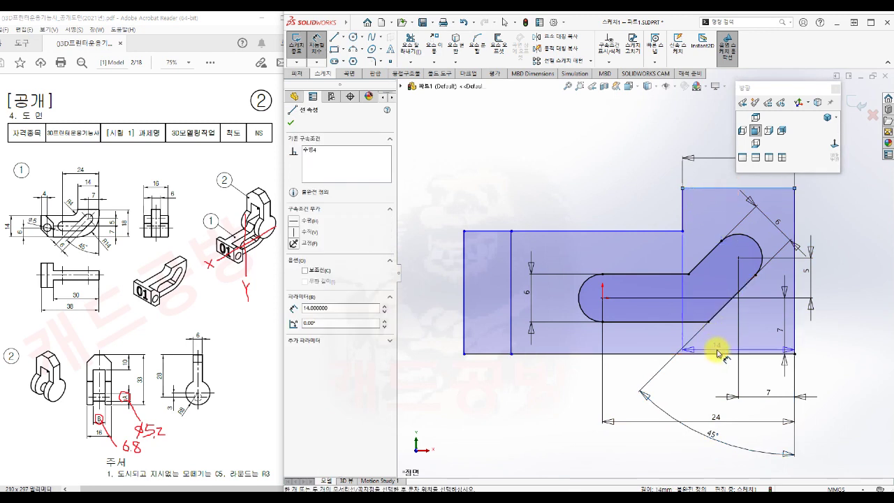
{"action": "left_click", "coordinate": [718, 354]}
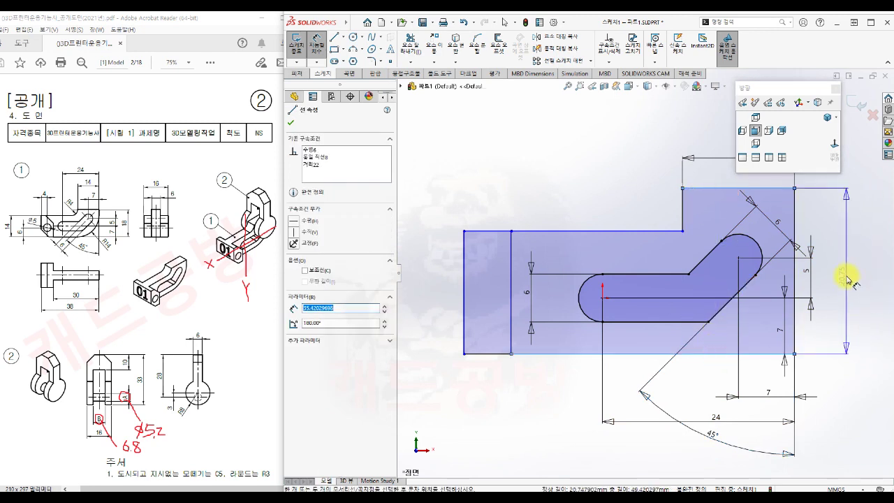
{"action": "left_click", "coordinate": [847, 279]}
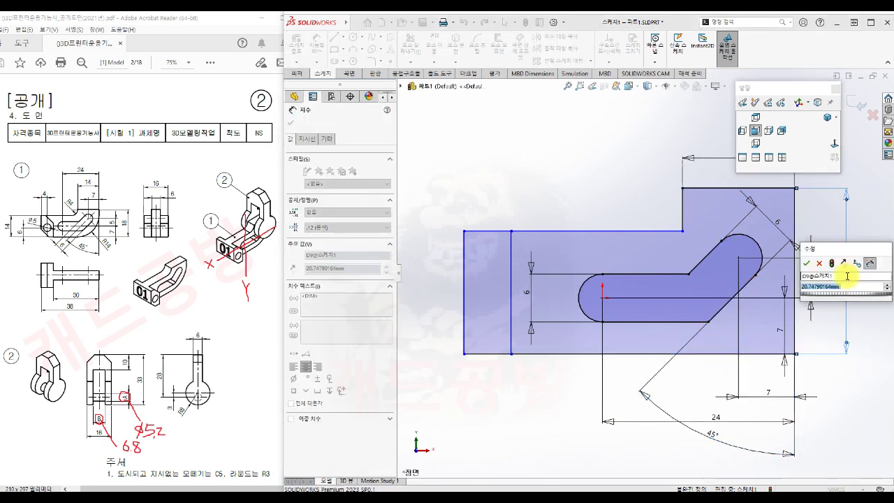
{"action": "key", "text": "Return"}
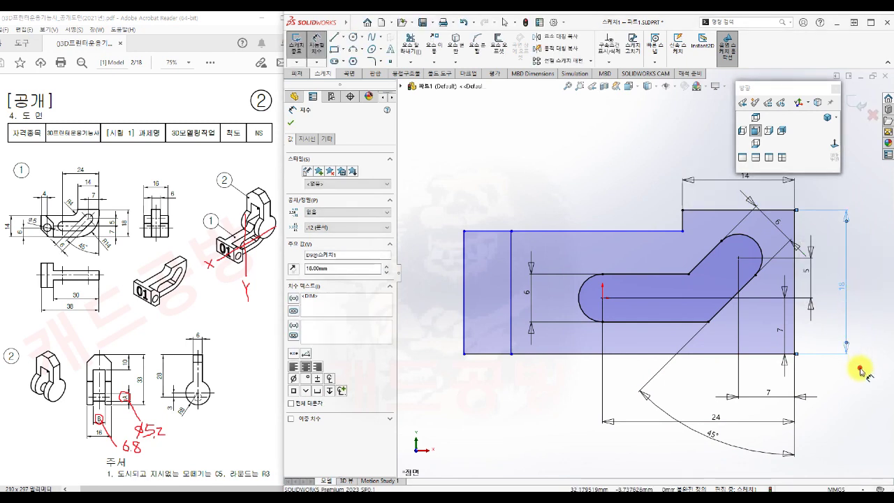
{"action": "left_click", "coordinate": [860, 370]}
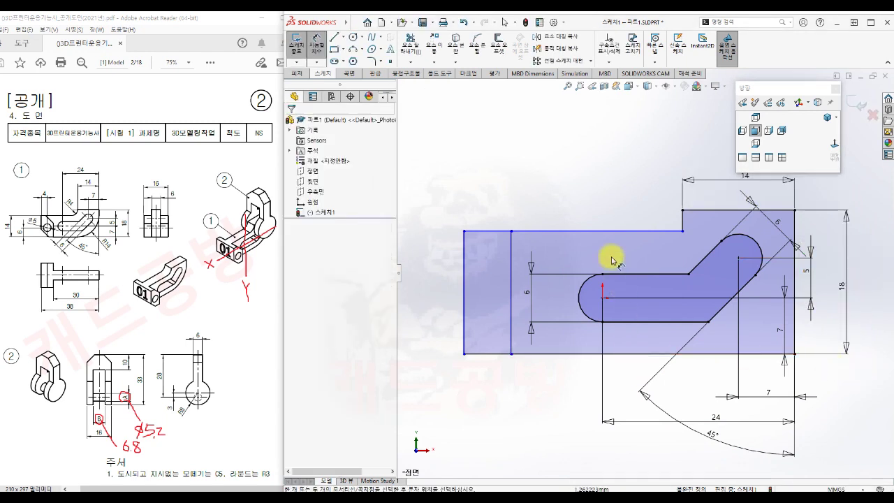
Set the height of the outline's lower left section to 14 mm
{"action": "left_click", "coordinate": [579, 231]}
{"action": "left_click", "coordinate": [576, 354]}
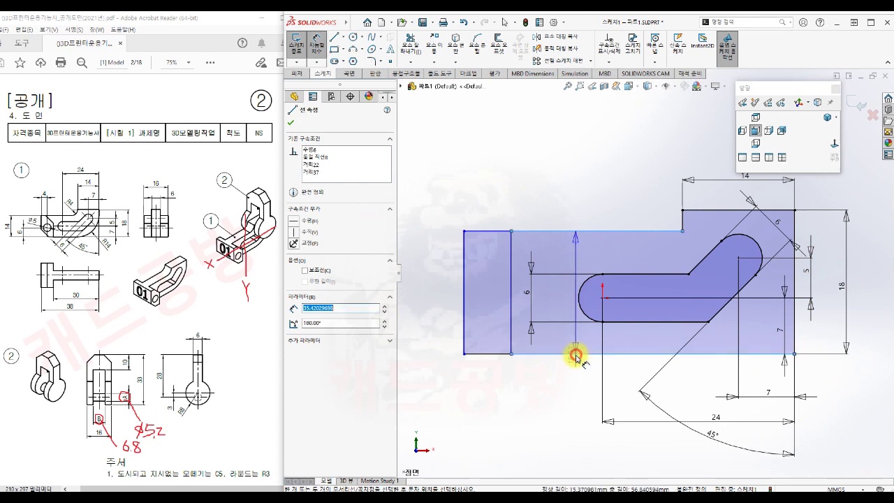
{"action": "left_click", "coordinate": [424, 302]}
{"action": "type", "text": "14"}
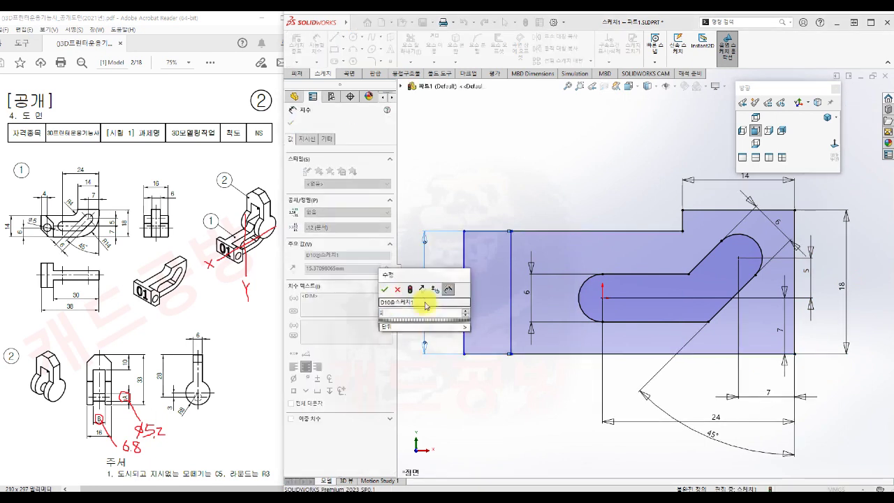
{"action": "key", "text": "Return"}
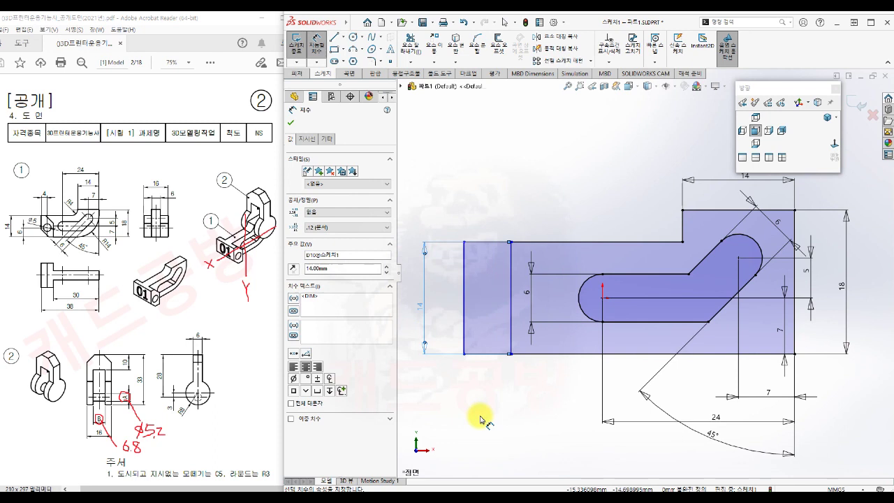
{"action": "key", "text": "Escape"}
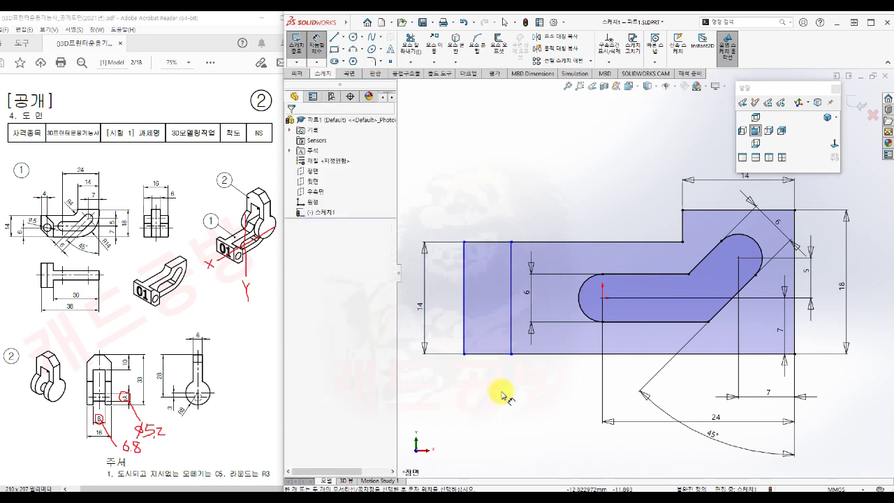
Dimension the horizontal distance between the stepped outline's left edge, shared with the rectangle, and its right edge
{"action": "left_click", "coordinate": [510, 343]}
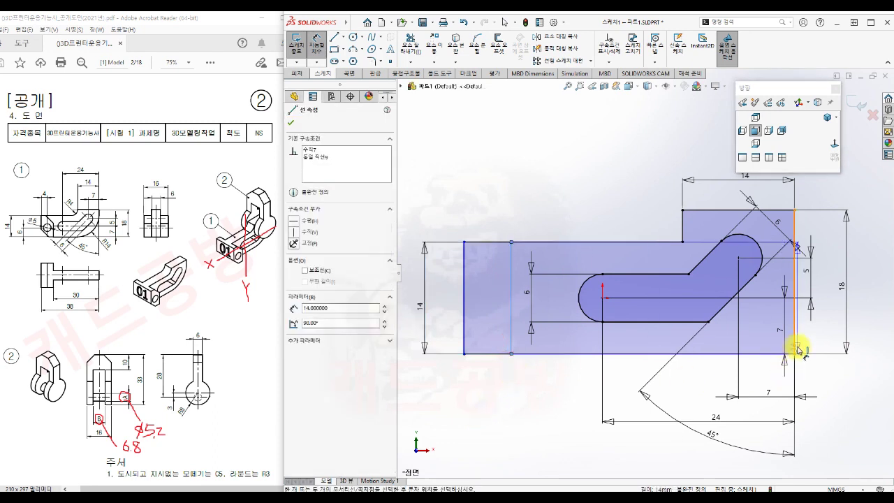
{"action": "left_click", "coordinate": [796, 348]}
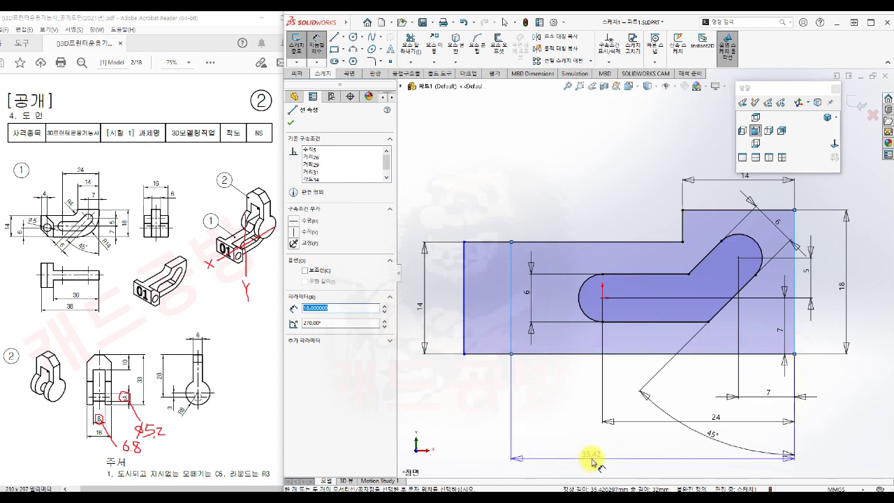
{"action": "left_click", "coordinate": [592, 460]}
{"action": "key", "text": "Return"}
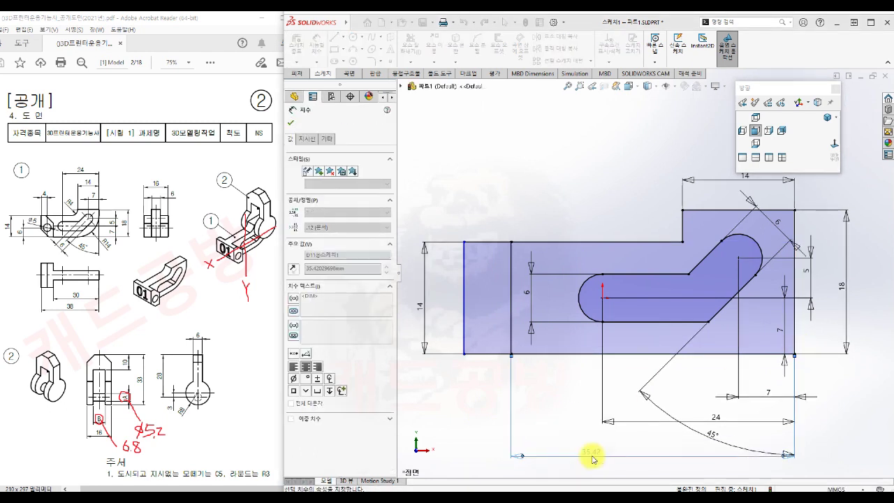
Set the stepped outline's width to 30 mm and the overall width, including the left rectangle, to 38 mm
{"action": "left_click", "coordinate": [579, 419]}
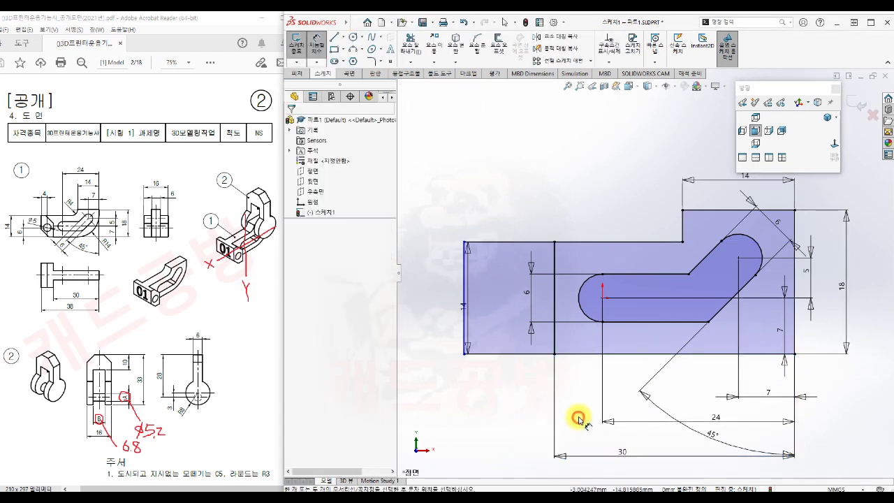
{"action": "left_click", "coordinate": [465, 339]}
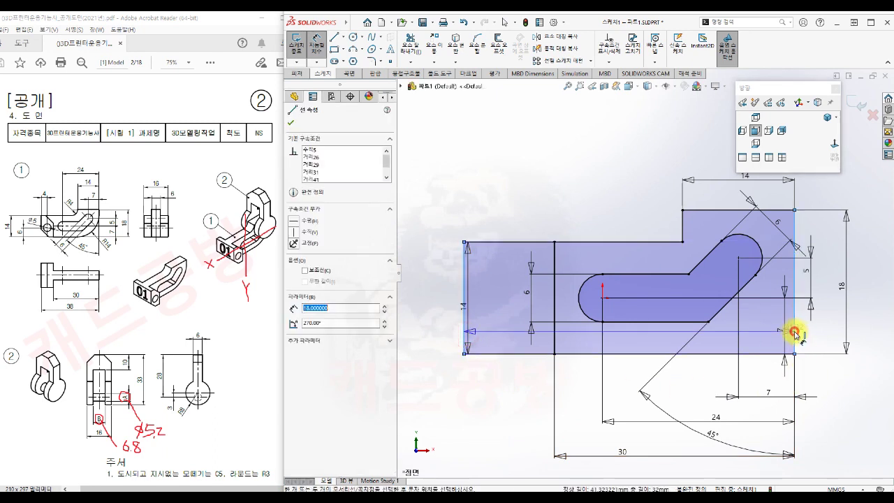
{"action": "left_click", "coordinate": [596, 466]}
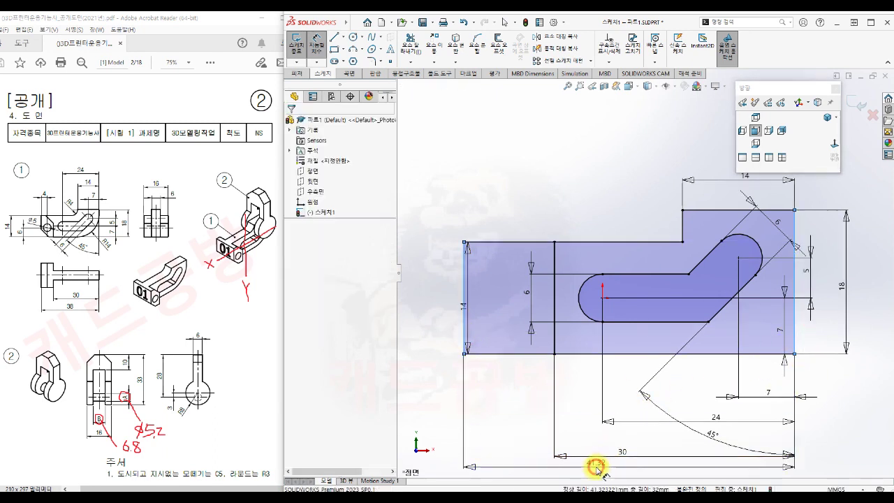
{"action": "type", "text": "38"}
{"action": "key", "text": "Return"}
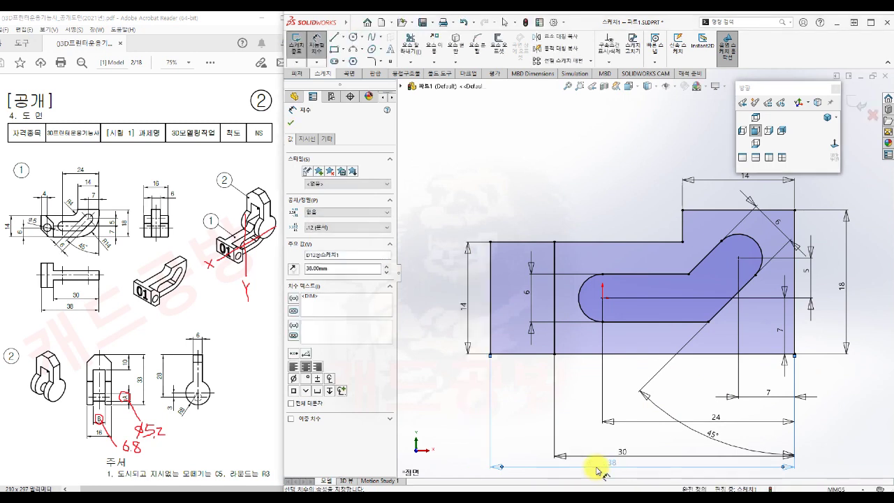
{"action": "key", "text": "Escape"}
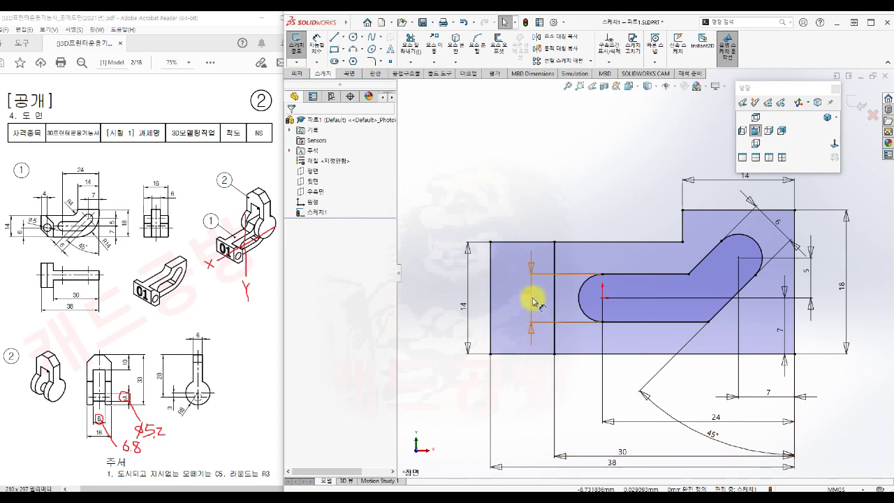
Move the slot's 6 mm height dimension outside the left rectangle, and draw a 5 mm diameter circle inside that rectangle
{"action": "left_click_drag", "start_coordinate": [525, 295], "coordinate": [478, 302]}
{"action": "left_click", "coordinate": [431, 386]}
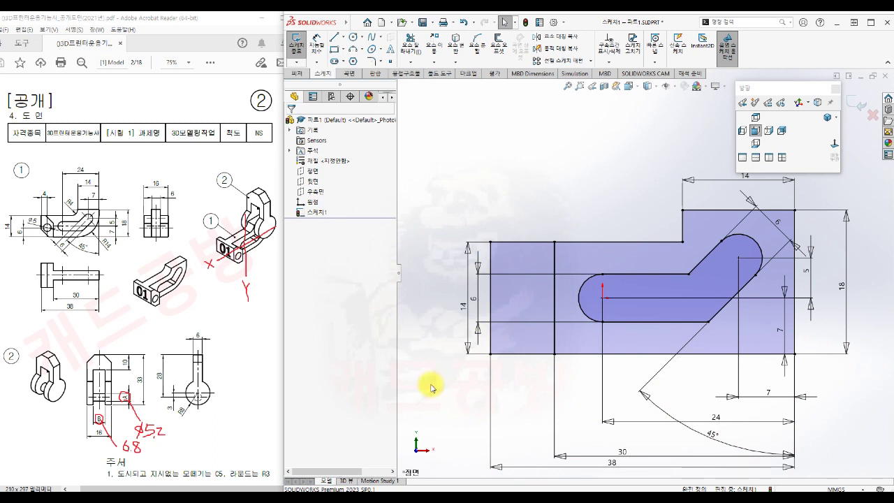
{"action": "key", "text": "s"}
{"action": "left_click", "coordinate": [463, 412]}
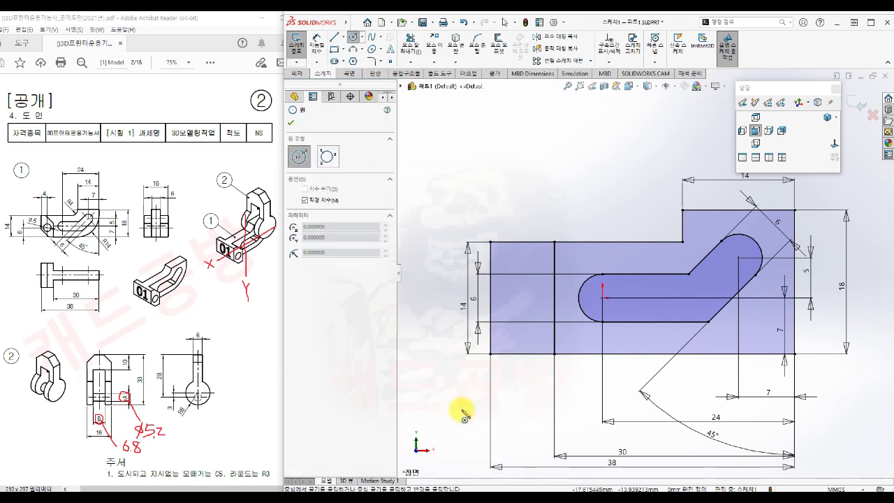
{"action": "left_click", "coordinate": [521, 313]}
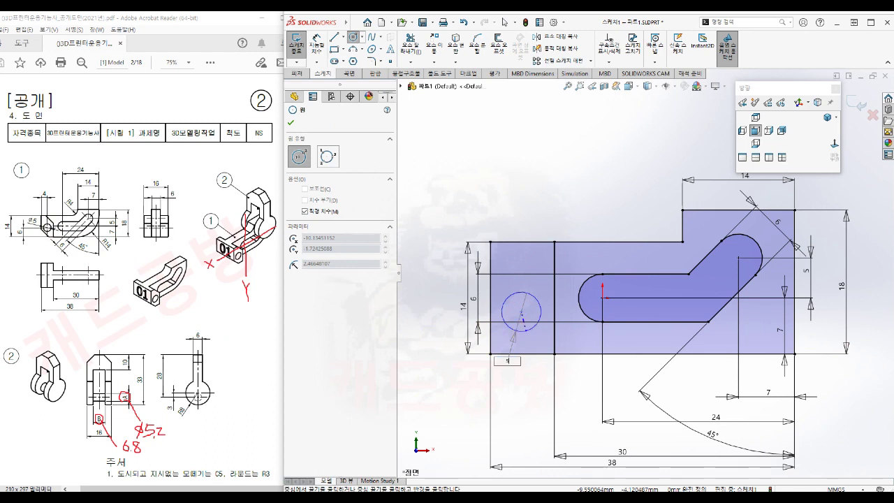
{"action": "left_click", "coordinate": [517, 331]}
{"action": "key", "text": "Escape"}
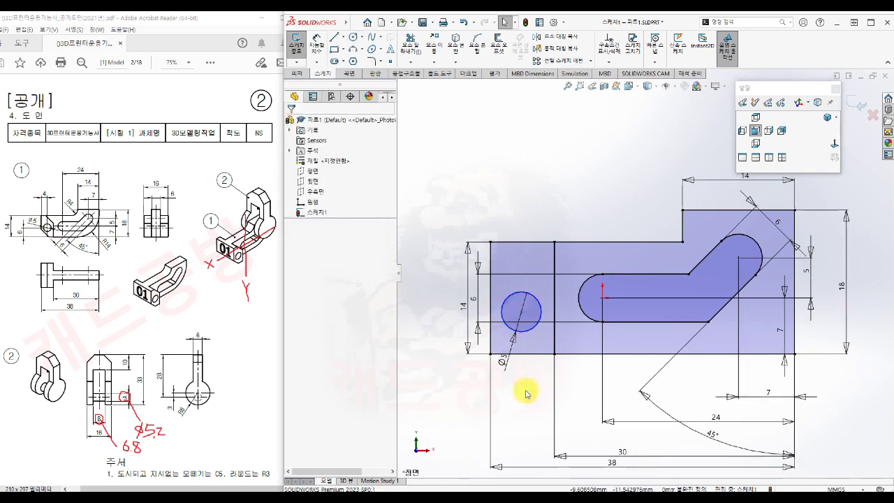
Dimension the circle's center 4 mm horizontally from the rectangle's left edge
{"action": "key", "text": "s"}
{"action": "left_click", "coordinate": [568, 402]}
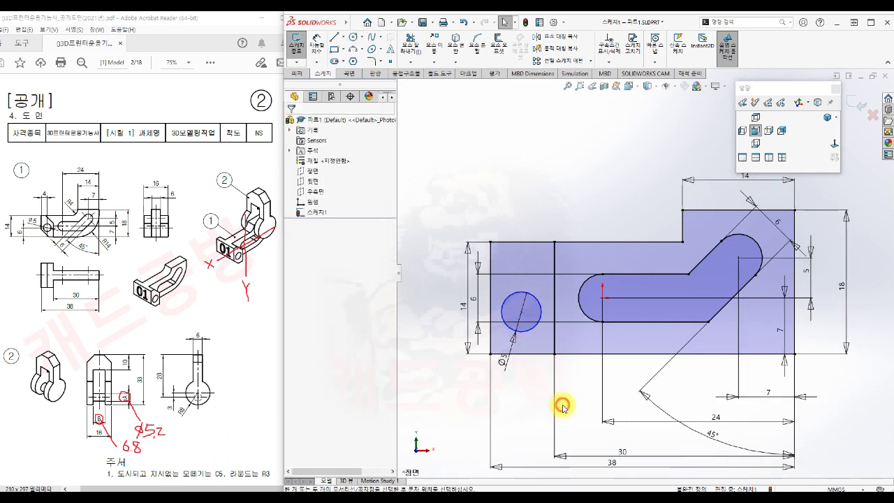
{"action": "left_click", "coordinate": [521, 315]}
{"action": "left_click", "coordinate": [492, 316]}
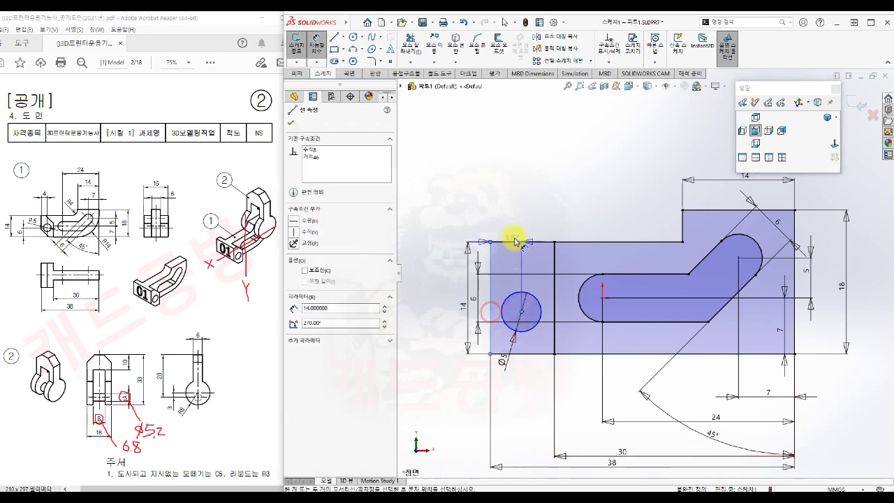
{"action": "left_click", "coordinate": [515, 206]}
{"action": "type", "text": "4"}
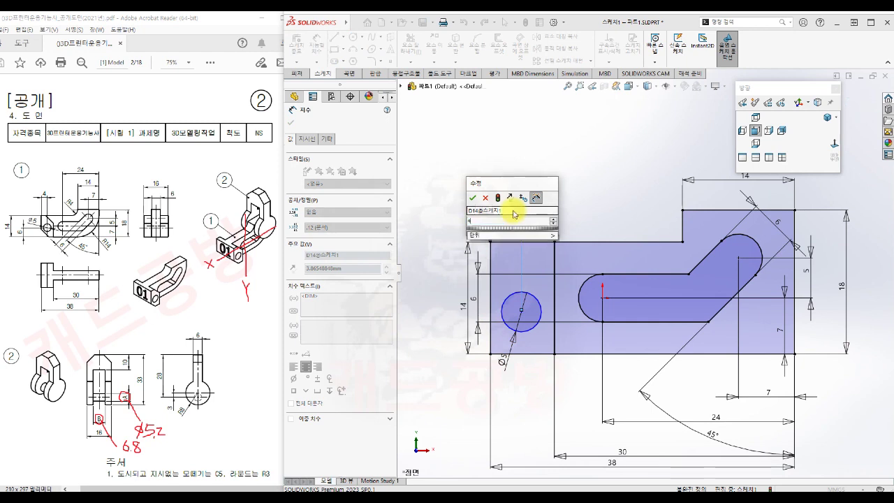
{"action": "key", "text": "Return"}
{"action": "left_click", "coordinate": [435, 278]}
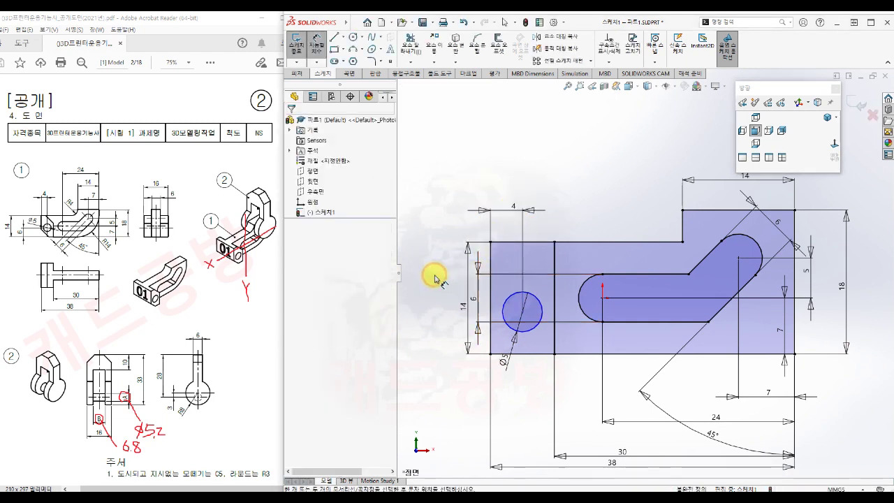
Dimension the circle's center 6 mm vertically above the rectangle's bottom edge
{"action": "left_click", "coordinate": [523, 311]}
{"action": "left_click", "coordinate": [528, 354]}
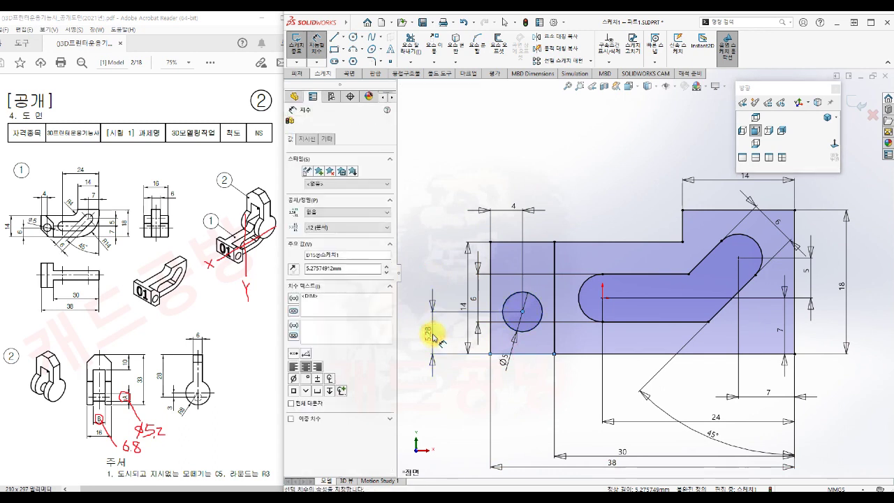
{"action": "left_click", "coordinate": [433, 338]}
{"action": "type", "text": "6"}
{"action": "key", "text": "Return"}
{"action": "key", "text": "Escape"}
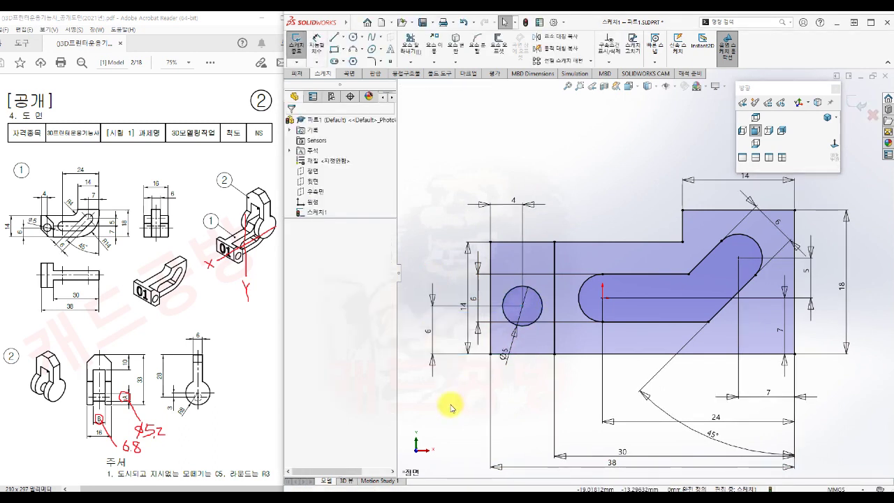
Exit the sketch and extrude the left rectangle region, excluding the circle, 16 mm with a mid-plane end condition
{"action": "right_click", "coordinate": [451, 407]}
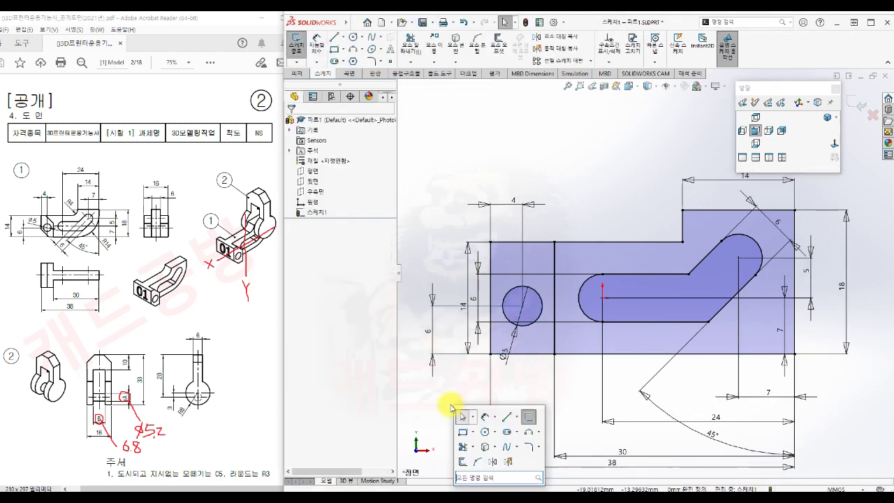
{"action": "left_click", "coordinate": [524, 421]}
{"action": "key", "text": "s"}
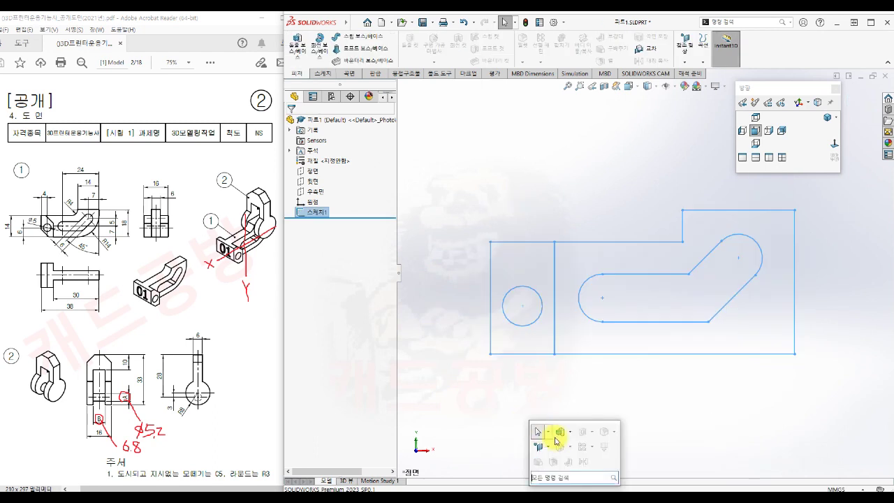
{"action": "left_click", "coordinate": [562, 429]}
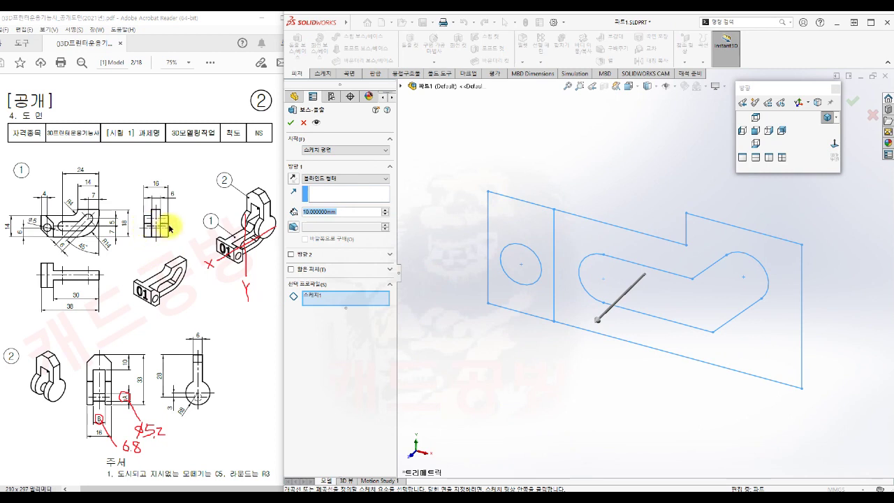
{"action": "left_click", "coordinate": [376, 179]}
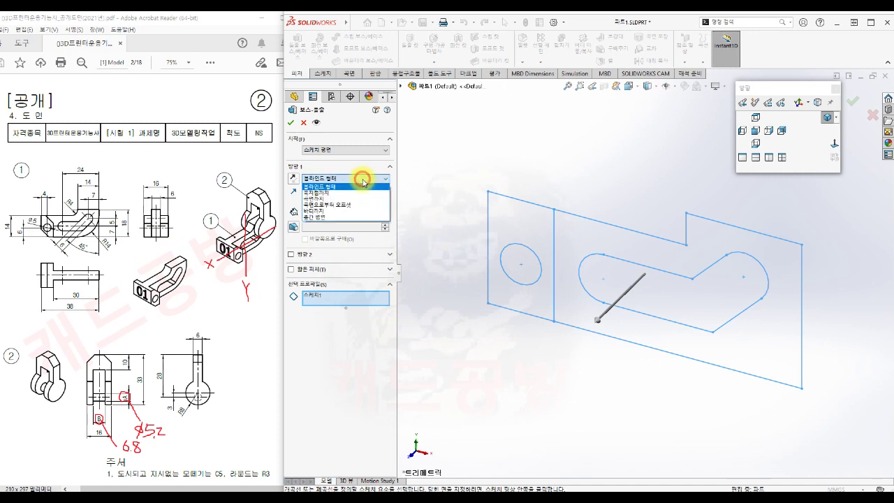
{"action": "left_click", "coordinate": [355, 218]}
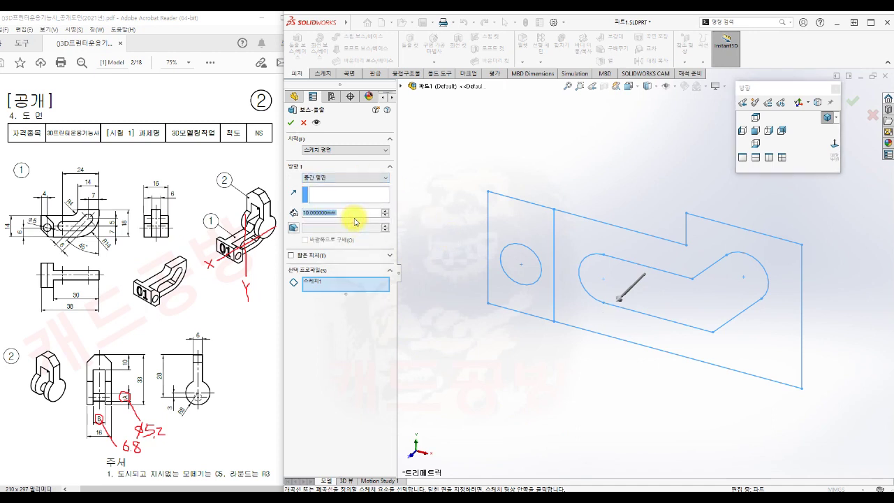
{"action": "type", "text": "36"}
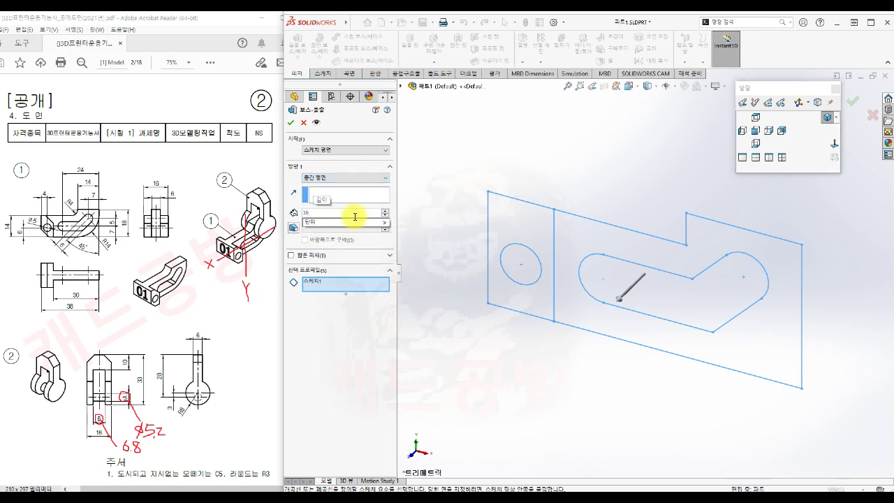
{"action": "key", "text": "Return"}
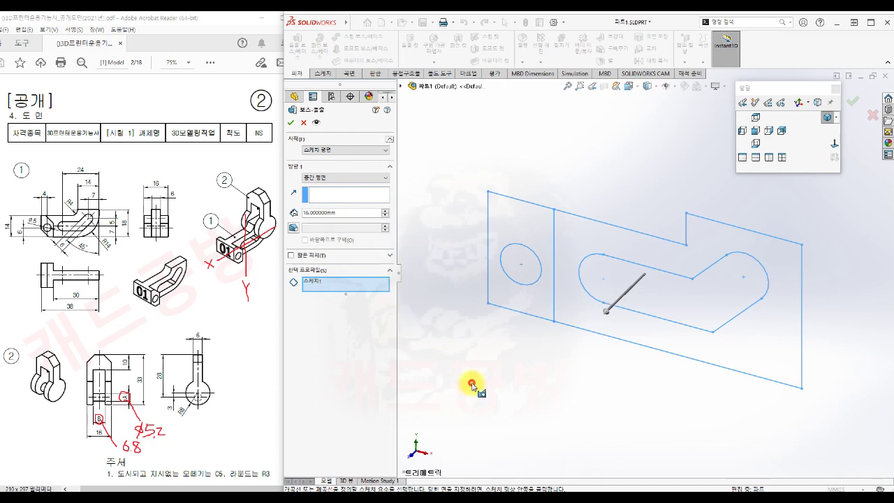
{"action": "left_click", "coordinate": [494, 298]}
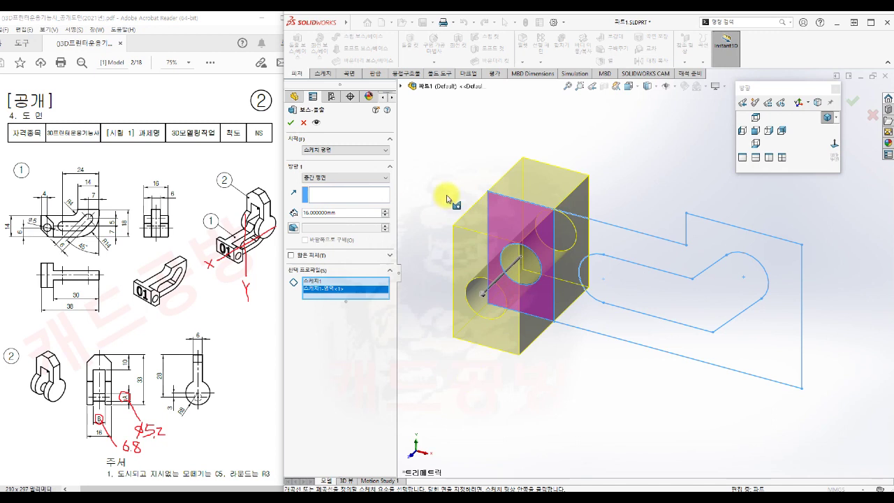
{"action": "left_click", "coordinate": [291, 122]}
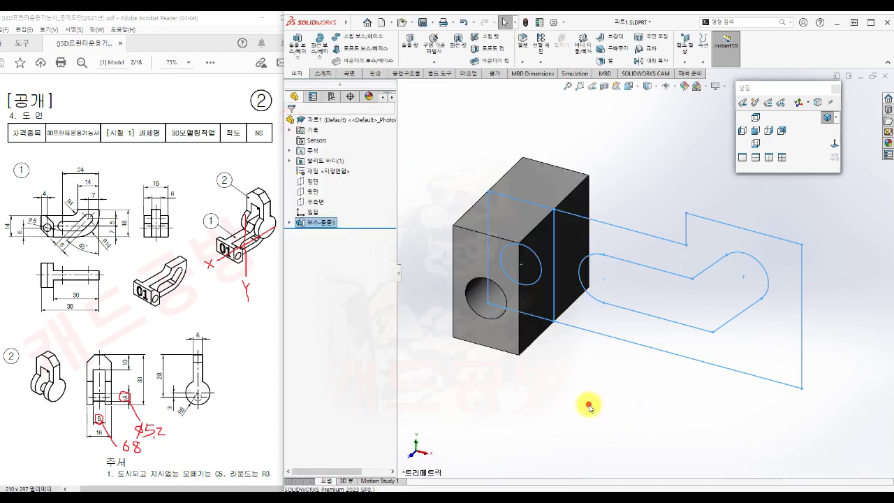
Reuse the first extrusion's sketch to extrude the stepped region around the bent slot 6 mm mid-plane, merged with the body
{"action": "key", "text": "s"}
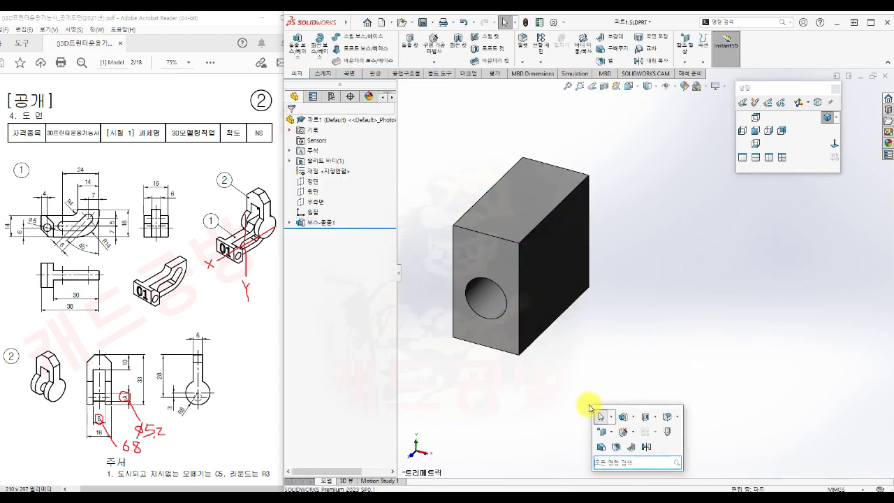
{"action": "left_click", "coordinate": [637, 433]}
{"action": "left_click", "coordinate": [401, 86]}
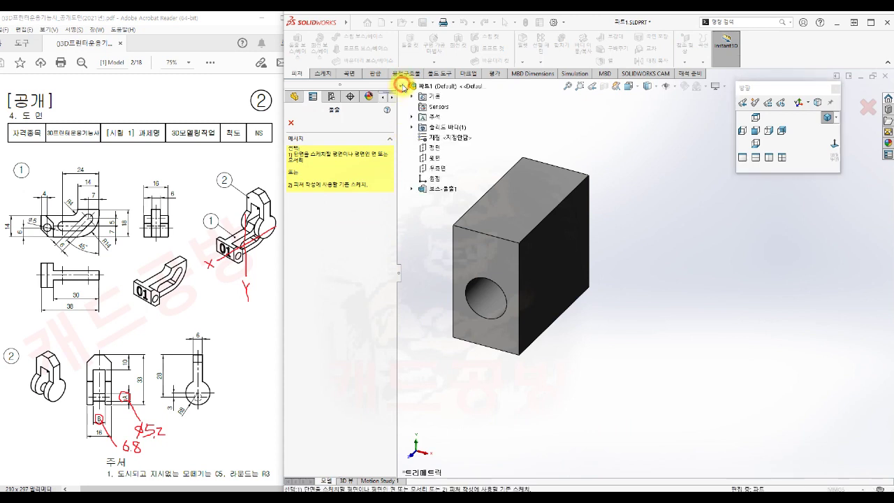
{"action": "left_click", "coordinate": [411, 189]}
{"action": "left_click", "coordinate": [442, 200]}
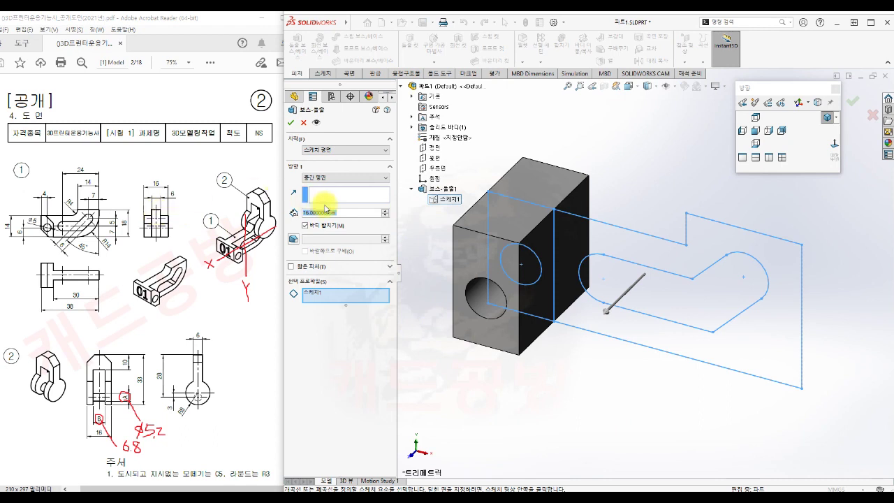
{"action": "type", "text": "6"}
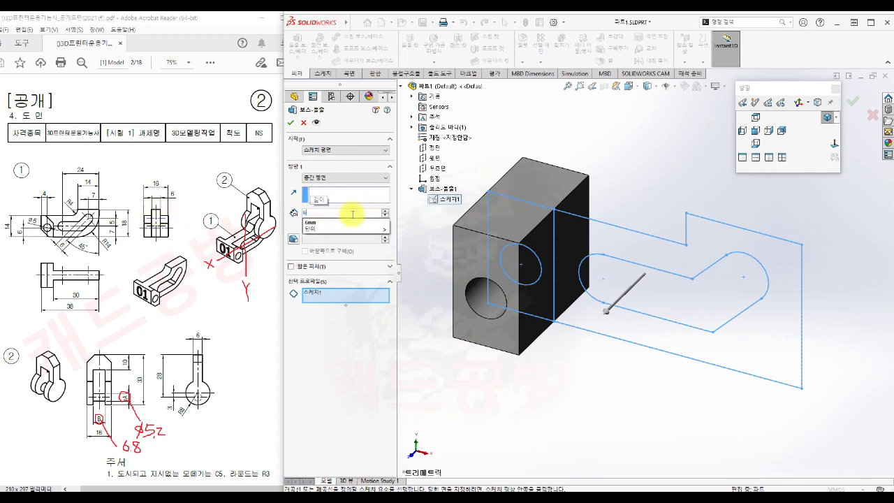
{"action": "left_click", "coordinate": [781, 370]}
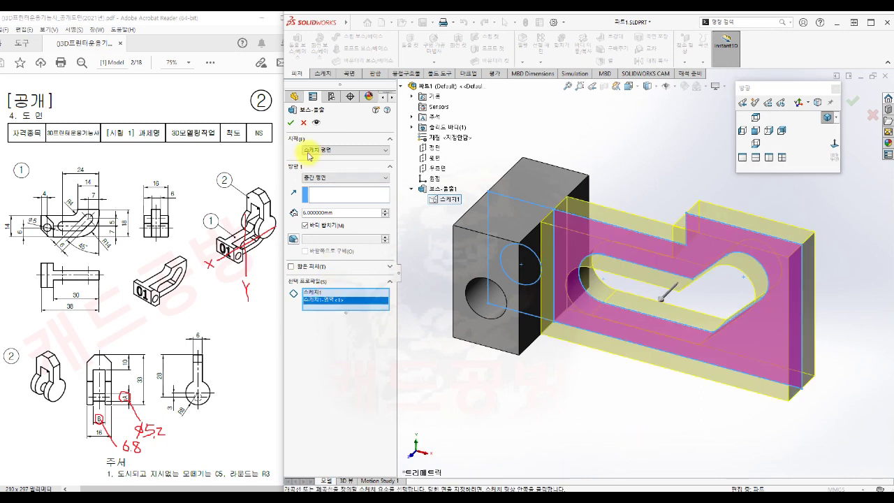
{"action": "left_click", "coordinate": [291, 122]}
{"action": "left_click", "coordinate": [542, 424]}
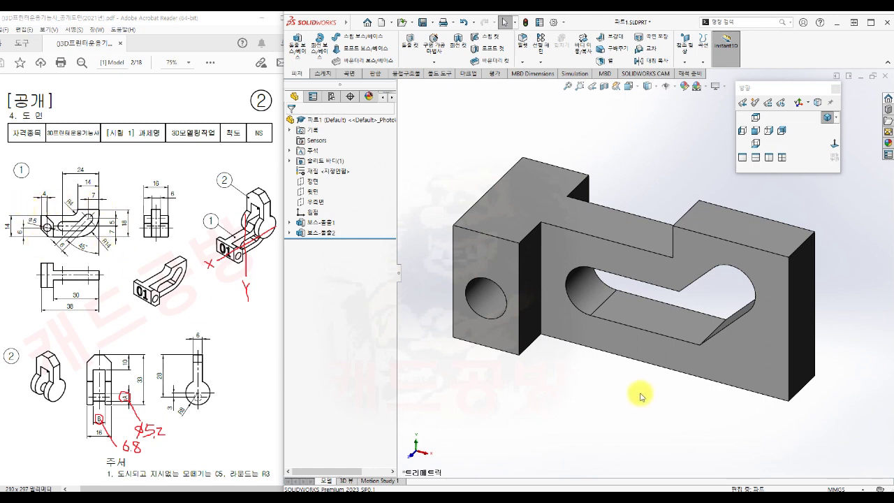
Chamfer the head block's two top inner edges beside the web and its bottom outer edge with a symmetric 5 mm distance
{"action": "scroll", "coordinate": [641, 397], "scroll_direction": "up", "scroll_amount": 2}
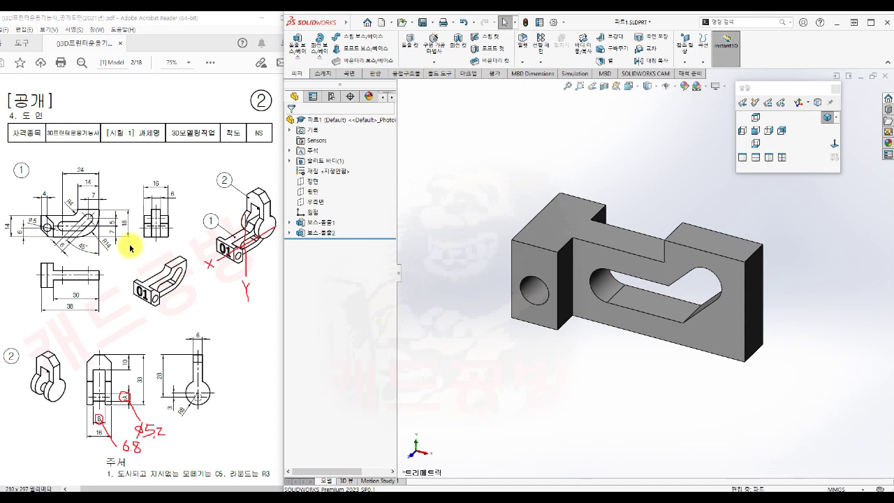
{"action": "right_click", "coordinate": [614, 384]}
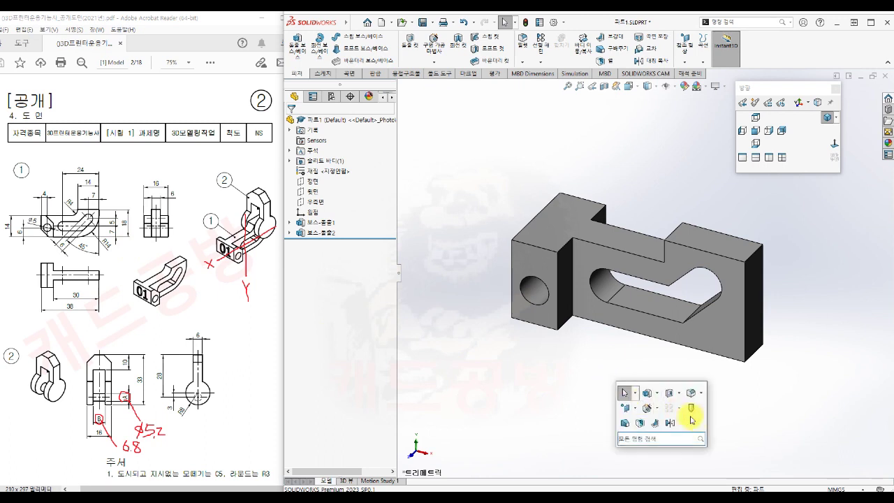
{"action": "left_click", "coordinate": [692, 394]}
{"action": "left_click", "coordinate": [711, 418]}
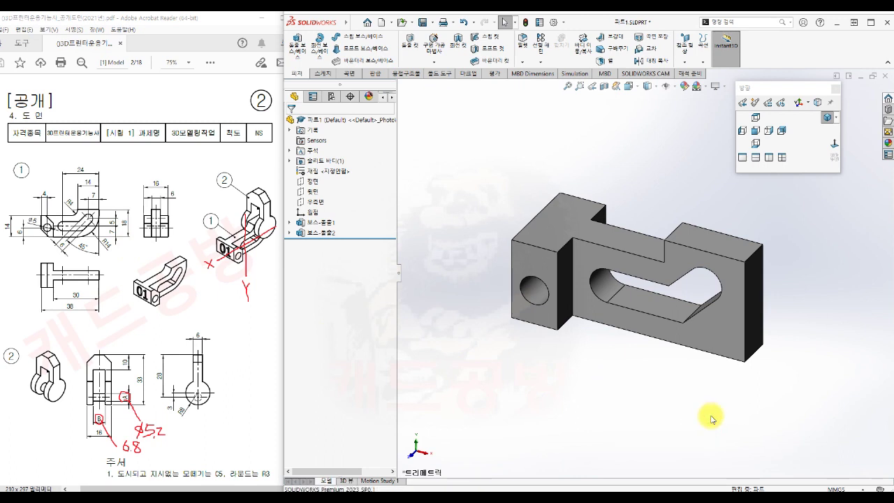
{"action": "left_click", "coordinate": [335, 154]}
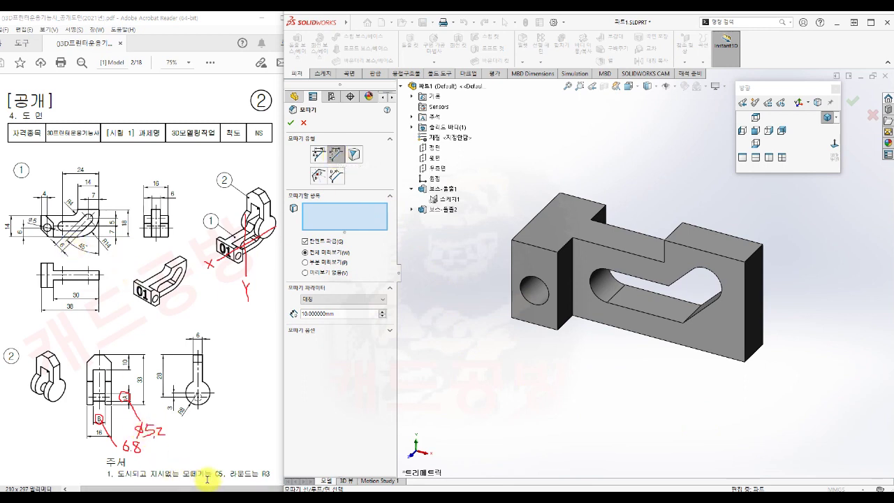
{"action": "left_click_drag", "start_coordinate": [338, 316], "coordinate": [296, 313]}
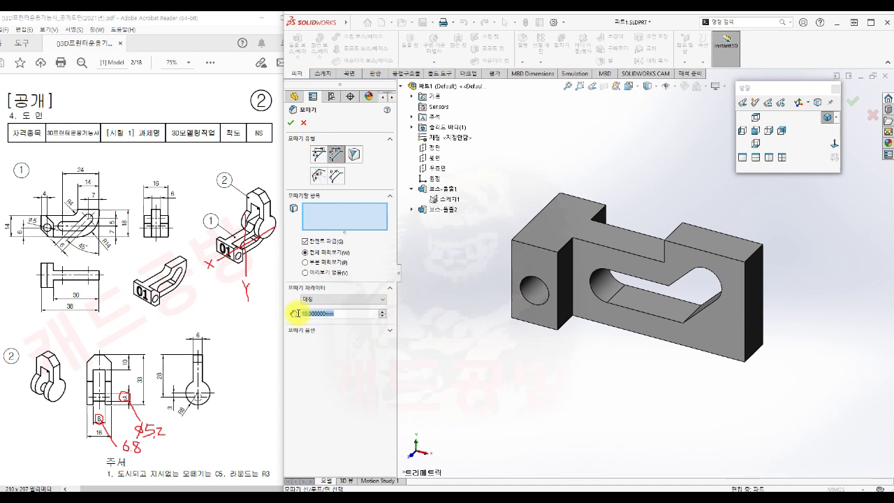
{"action": "type", "text": "5"}
{"action": "key", "text": "Return"}
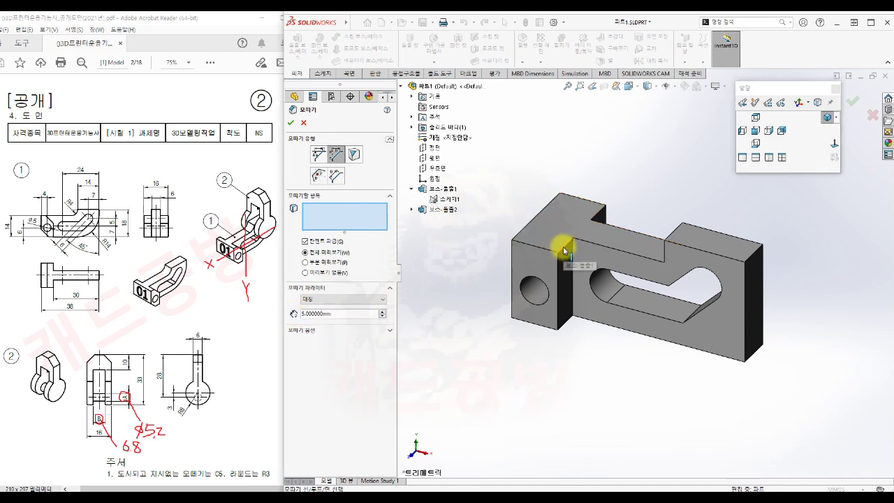
{"action": "left_click", "coordinate": [564, 245]}
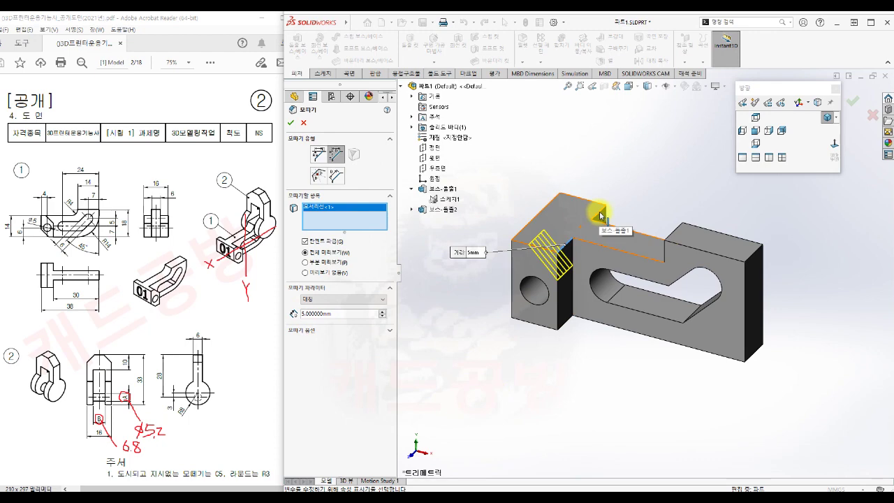
{"action": "left_click", "coordinate": [599, 215]}
{"action": "middle_click_drag", "start_coordinate": [547, 359], "coordinate": [643, 358]}
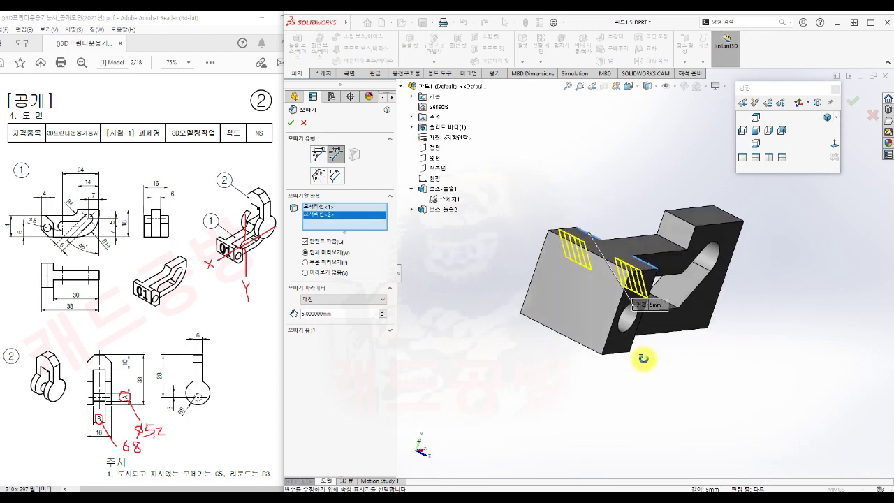
{"action": "left_click", "coordinate": [583, 348]}
{"action": "middle_click_drag", "start_coordinate": [694, 411], "coordinate": [655, 405]}
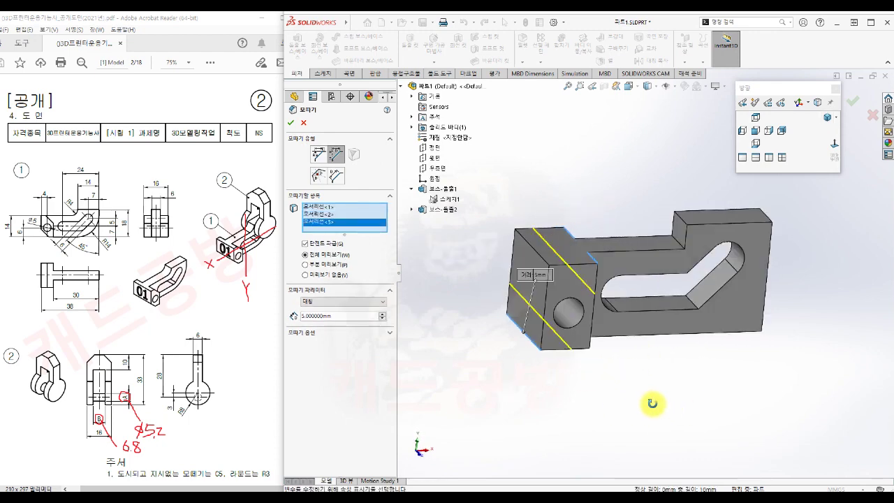
{"action": "left_click", "coordinate": [291, 124]}
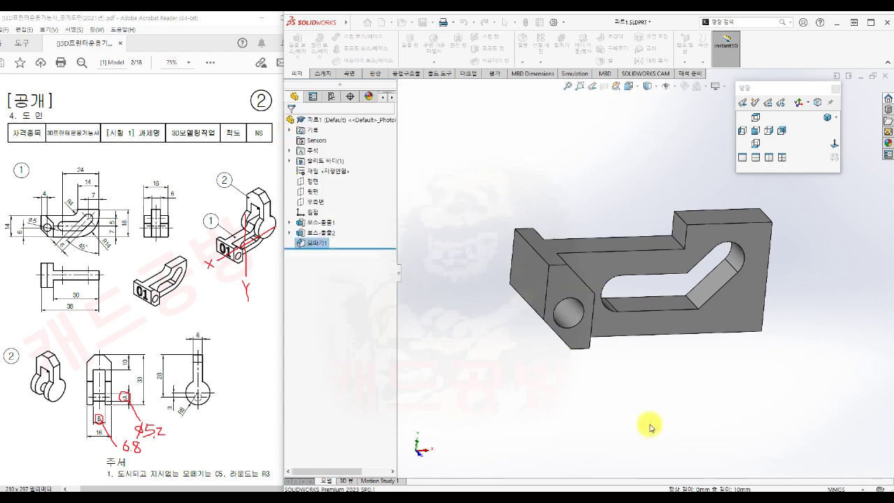
{"action": "middle_click_drag", "start_coordinate": [692, 415], "coordinate": [656, 397]}
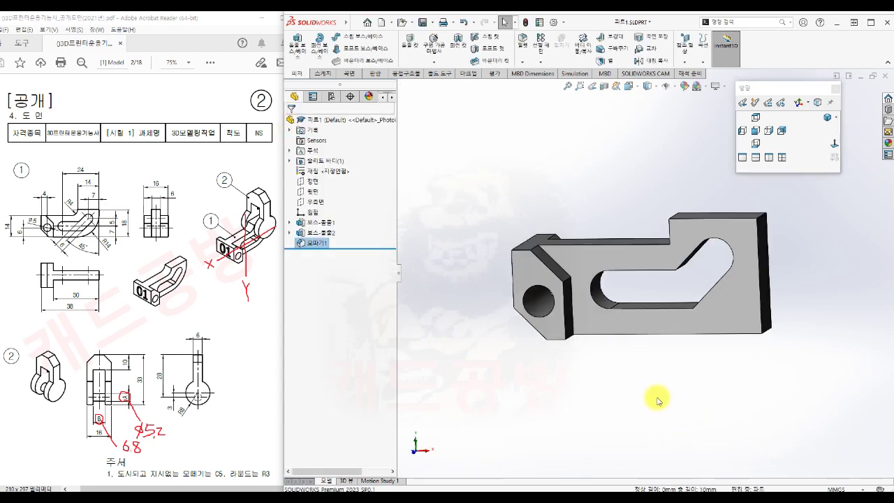
Start a fillet with a 14 mm radius on the bottom edge at the web's free end
{"action": "left_click", "coordinate": [552, 401]}
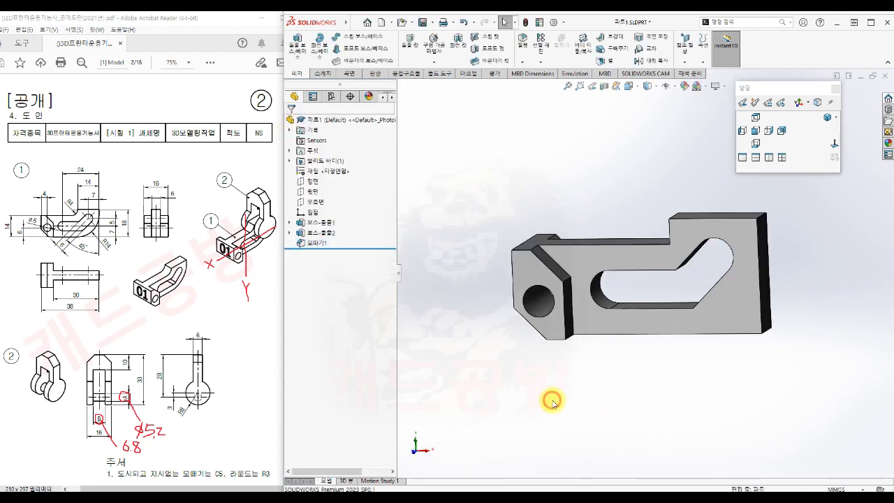
{"action": "key", "text": "s"}
{"action": "left_click", "coordinate": [631, 412]}
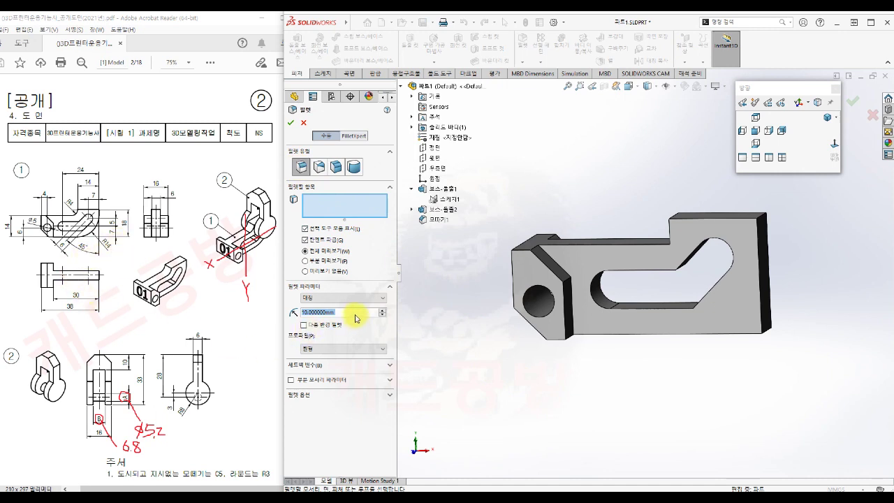
{"action": "type", "text": "14"}
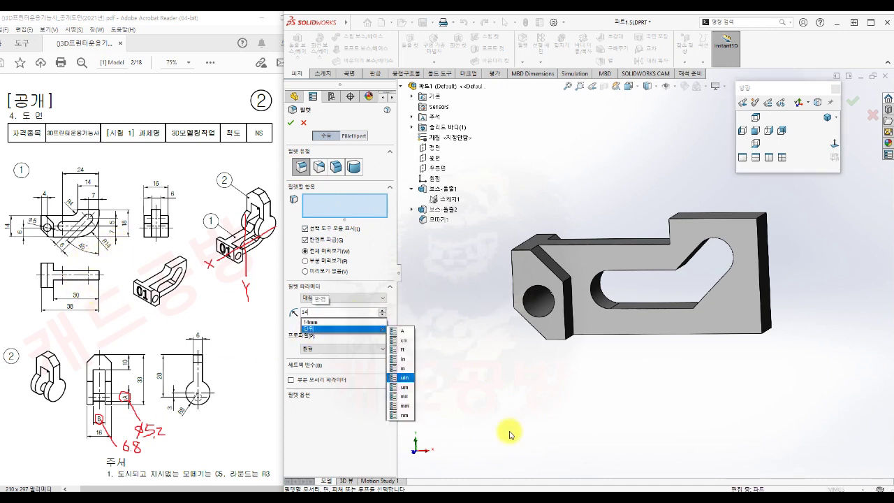
{"action": "left_click", "coordinate": [510, 435]}
{"action": "middle_click_drag", "start_coordinate": [792, 377], "coordinate": [765, 389]}
{"action": "left_click", "coordinate": [743, 349]}
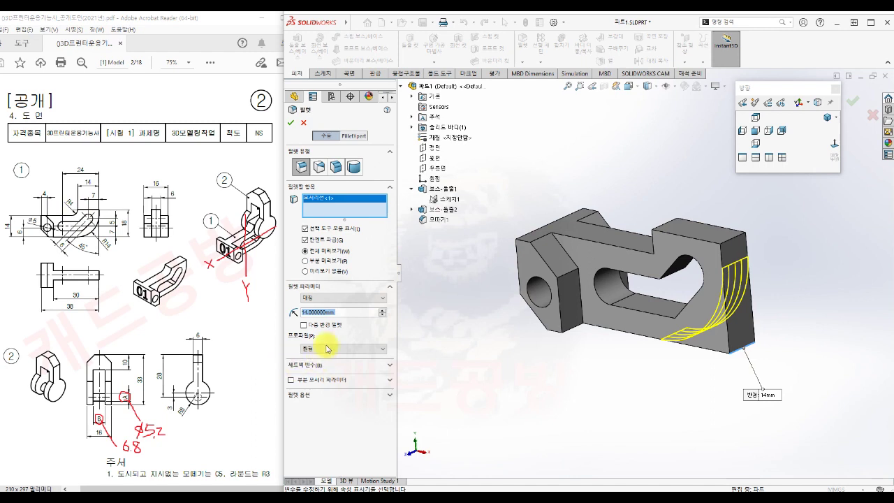
Enable multiple radii in the fillet and add the inside corner edge of the upper step with a 4 mm radius
{"action": "left_click", "coordinate": [305, 325]}
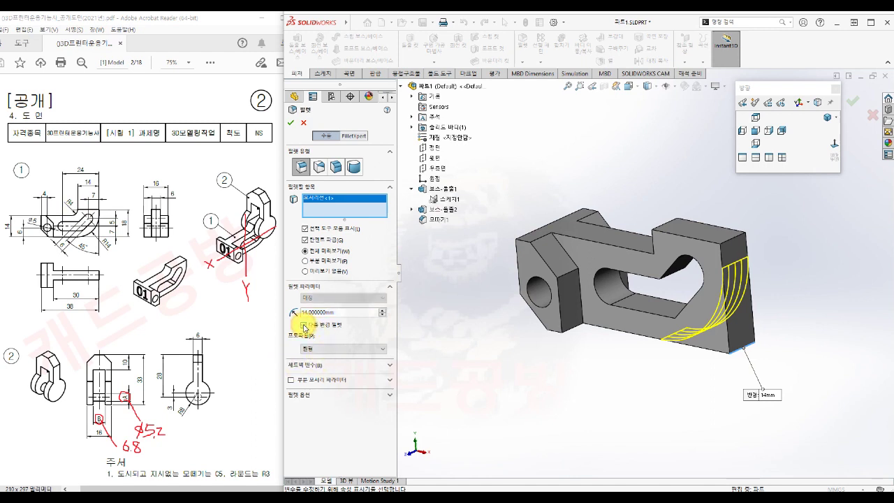
{"action": "middle_click_drag", "start_coordinate": [555, 383], "coordinate": [561, 359]}
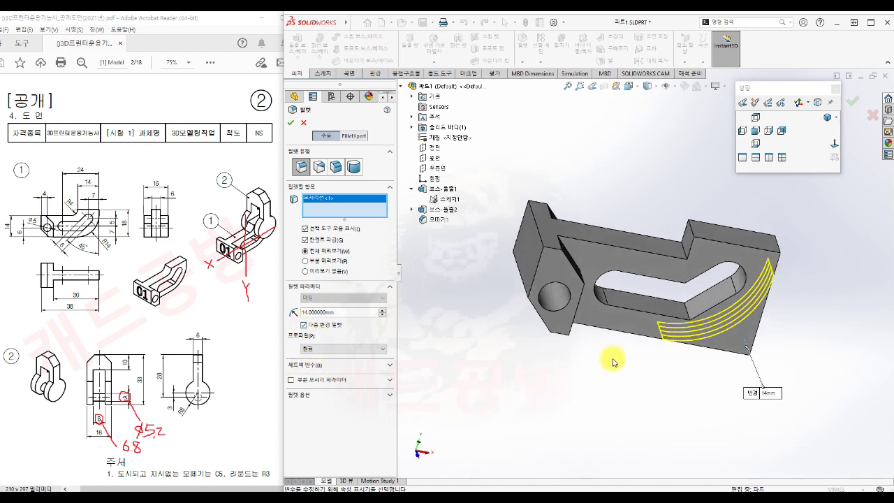
{"action": "left_click", "coordinate": [680, 251]}
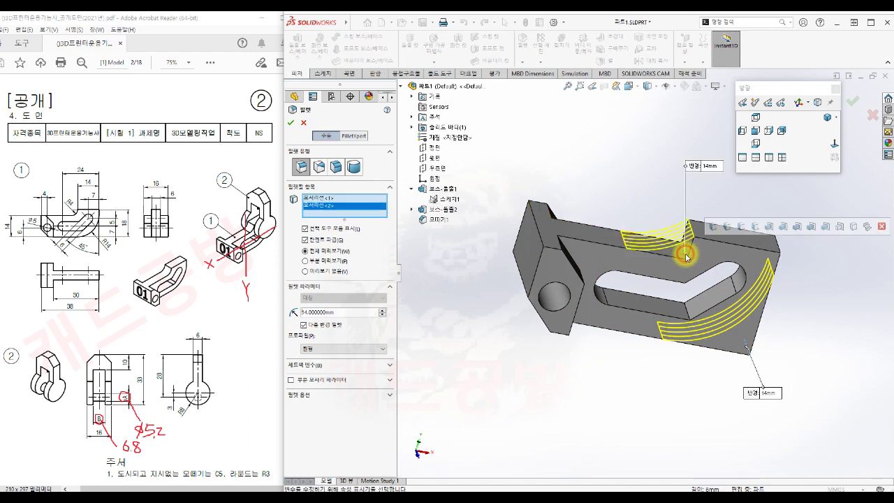
{"action": "left_click_drag", "start_coordinate": [343, 313], "coordinate": [294, 312]}
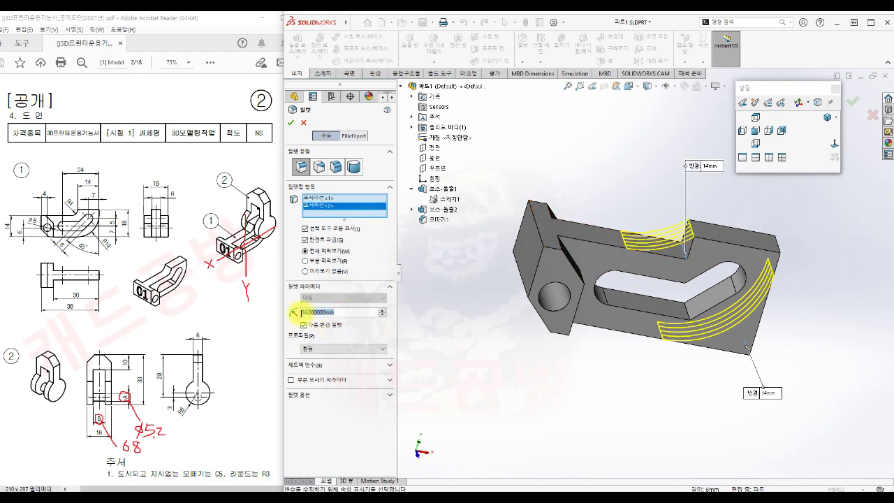
{"action": "type", "text": "4"}
{"action": "left_click", "coordinate": [505, 435]}
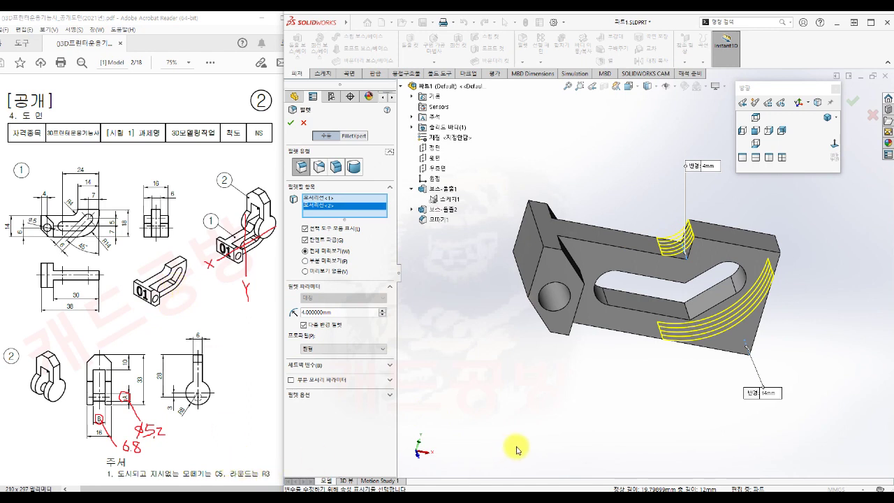
Add the lower bend edge inside the slot with a 3 mm radius and apply the fillet
{"action": "left_click", "coordinate": [688, 314]}
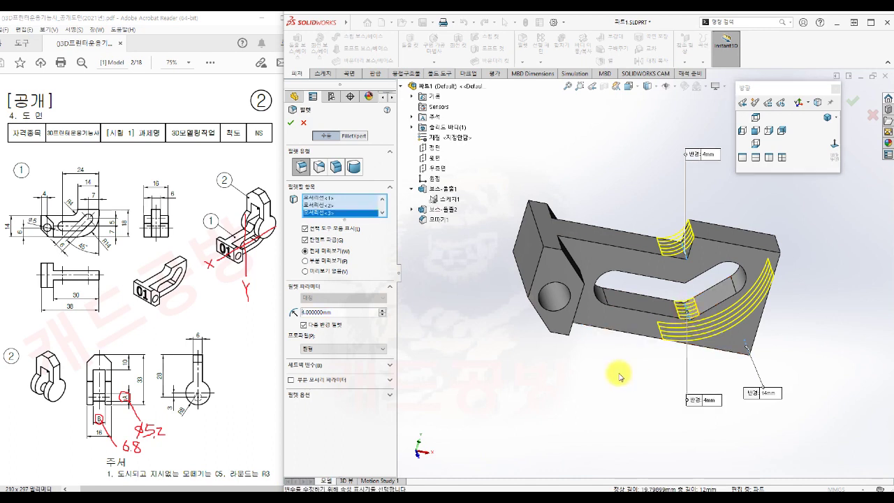
{"action": "double_click", "coordinate": [337, 313]}
{"action": "type", "text": "3"}
{"action": "key", "text": "Return"}
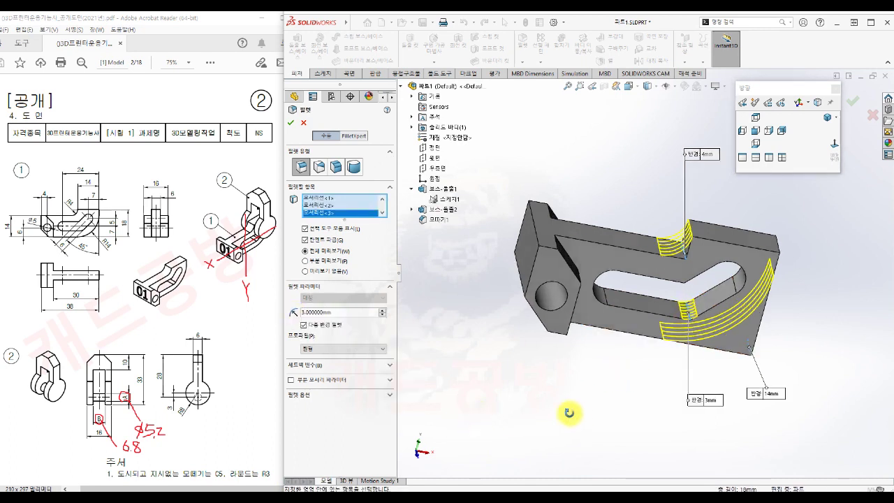
{"action": "middle_click_drag", "start_coordinate": [570, 412], "coordinate": [535, 385]}
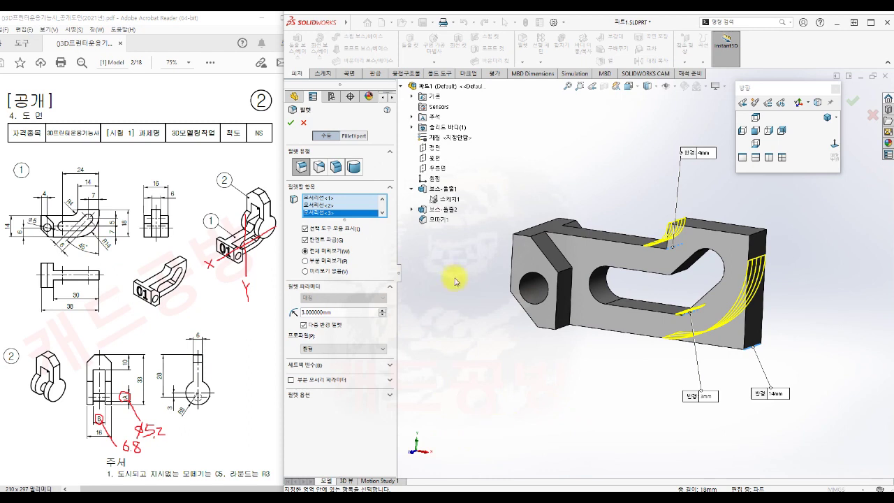
{"action": "left_click", "coordinate": [291, 122]}
Start a sketch on the head block's flat outer face and enter the sketch text "01"
{"action": "middle_click_drag", "start_coordinate": [627, 393], "coordinate": [687, 407]}
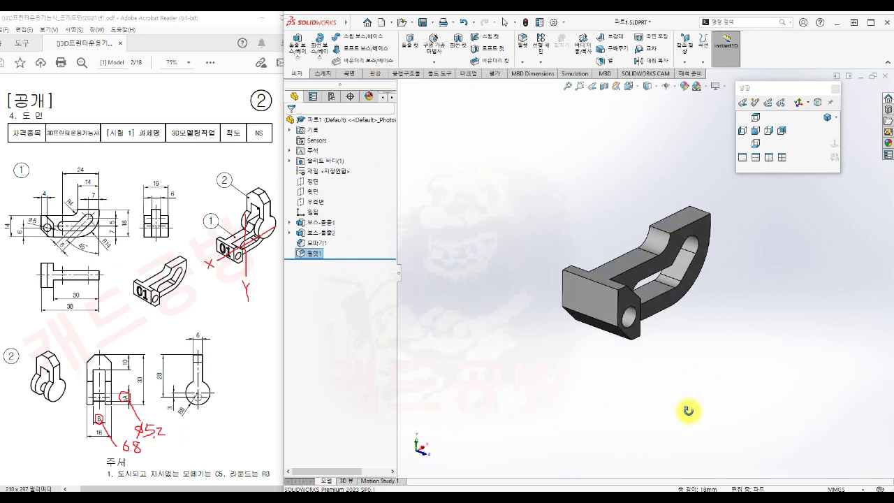
{"action": "scroll", "coordinate": [672, 355], "scroll_direction": "down", "scroll_amount": 2}
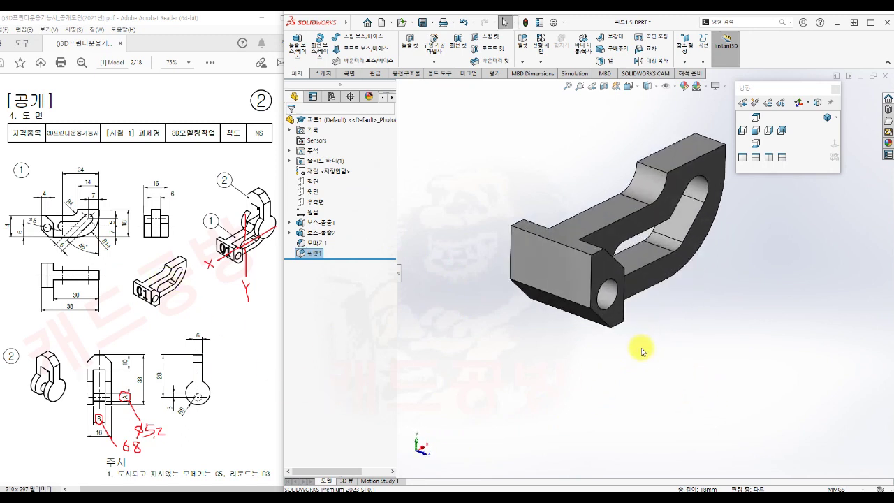
{"action": "left_click", "coordinate": [545, 283]}
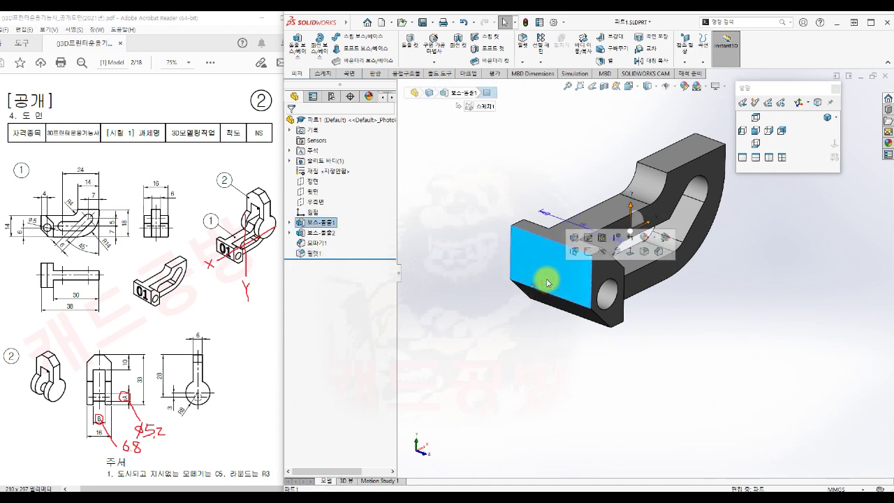
{"action": "left_click", "coordinate": [589, 253]}
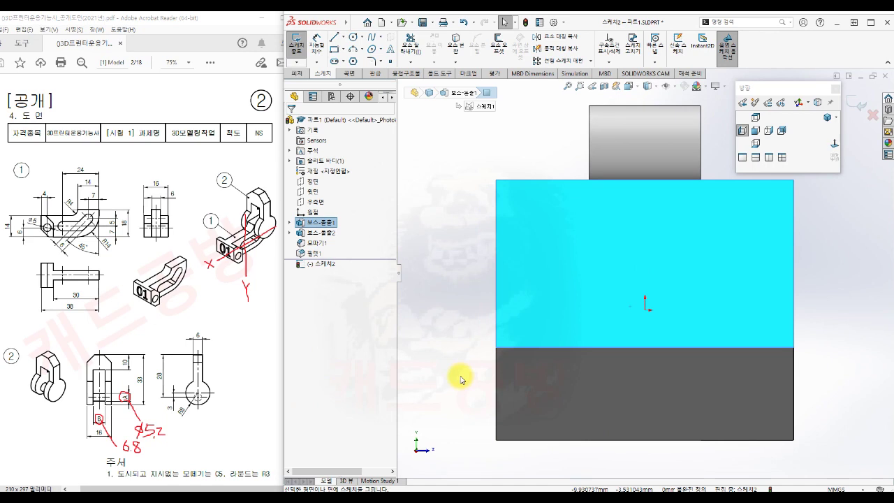
{"action": "left_click", "coordinate": [460, 376]}
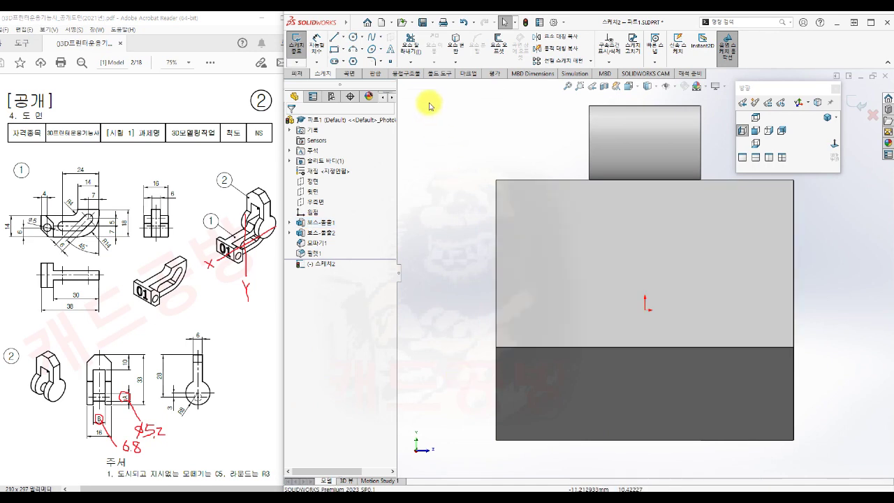
{"action": "left_click", "coordinate": [386, 50]}
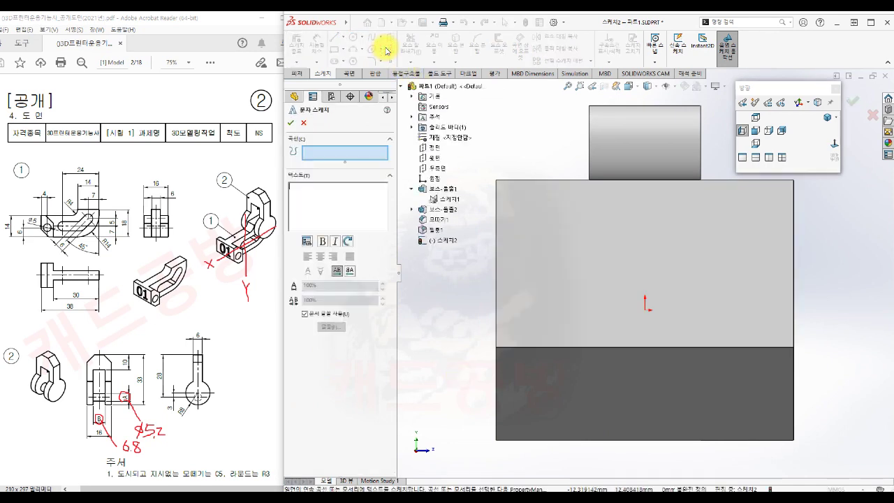
{"action": "left_click", "coordinate": [341, 202]}
{"action": "type", "text": "01"}
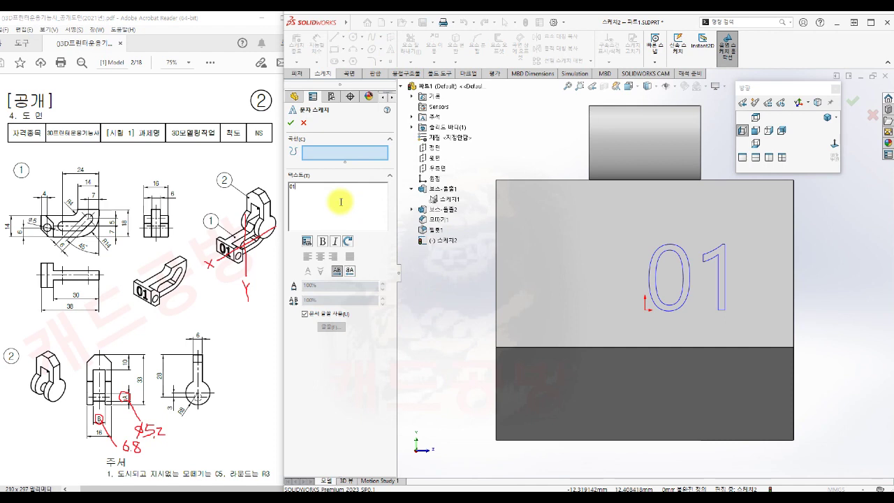
Override the document font for the sketch text and set its font size to 24
{"action": "left_click", "coordinate": [305, 314]}
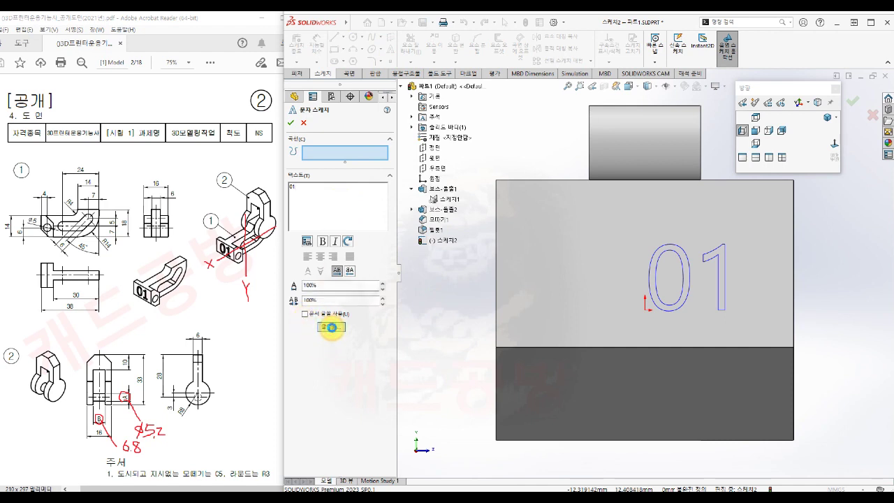
{"action": "left_click", "coordinate": [332, 327]}
{"action": "left_click", "coordinate": [600, 227]}
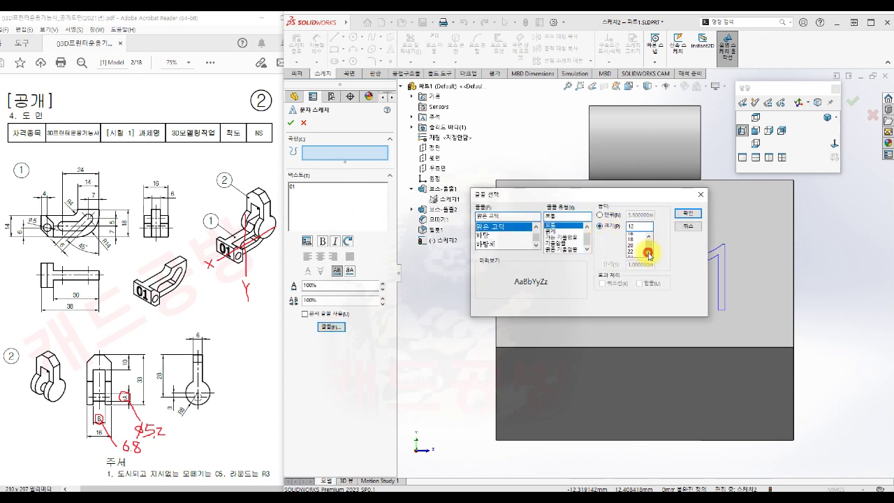
{"action": "left_click", "coordinate": [649, 254]}
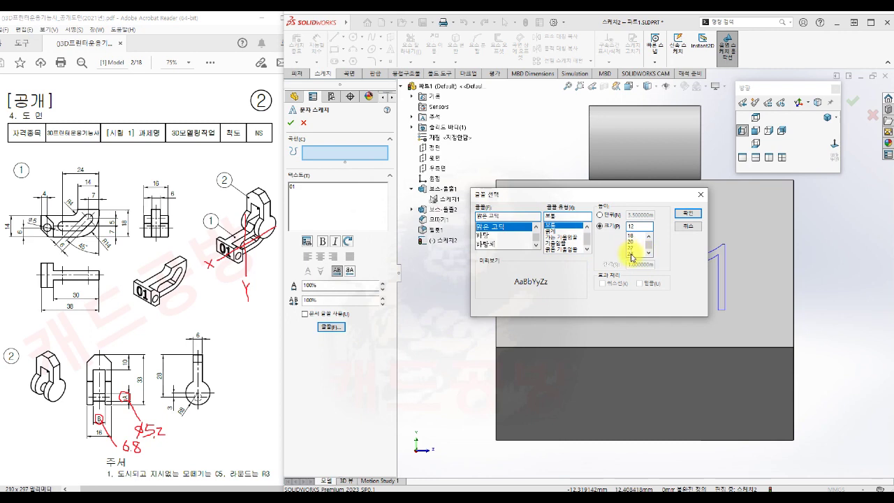
{"action": "left_click", "coordinate": [631, 254]}
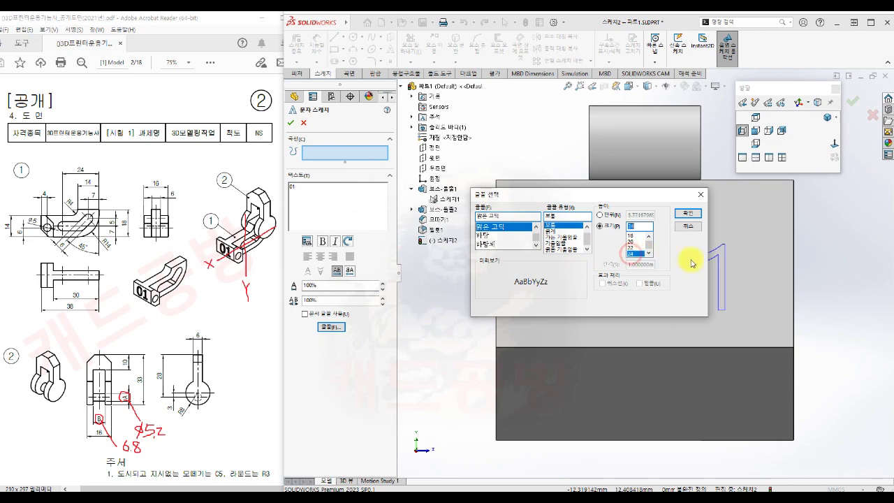
{"action": "left_click", "coordinate": [688, 213]}
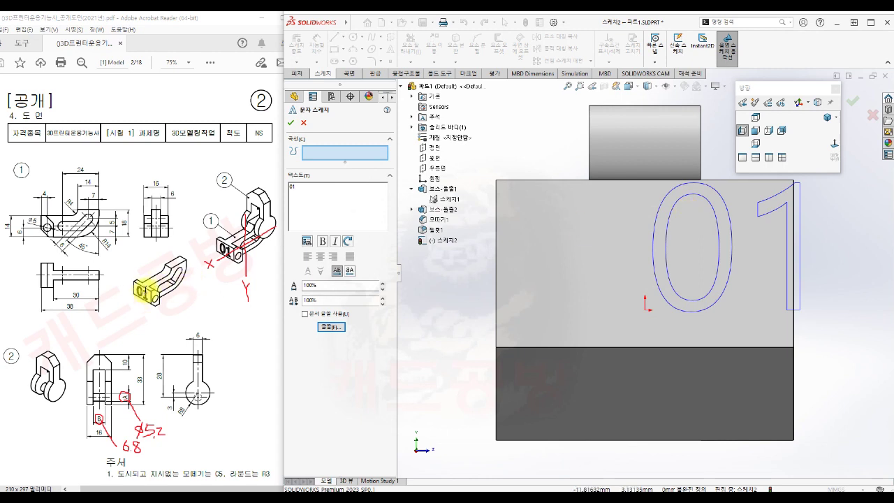
Place the "01" sketch text centrally on the head block's flat outer face and accept the text
{"action": "left_click", "coordinate": [578, 335]}
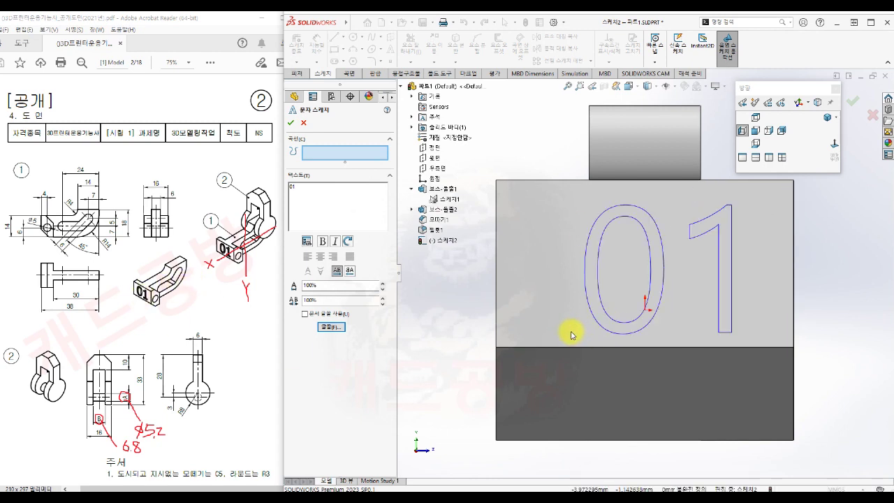
{"action": "left_click", "coordinate": [571, 333]}
{"action": "left_click", "coordinate": [568, 320]}
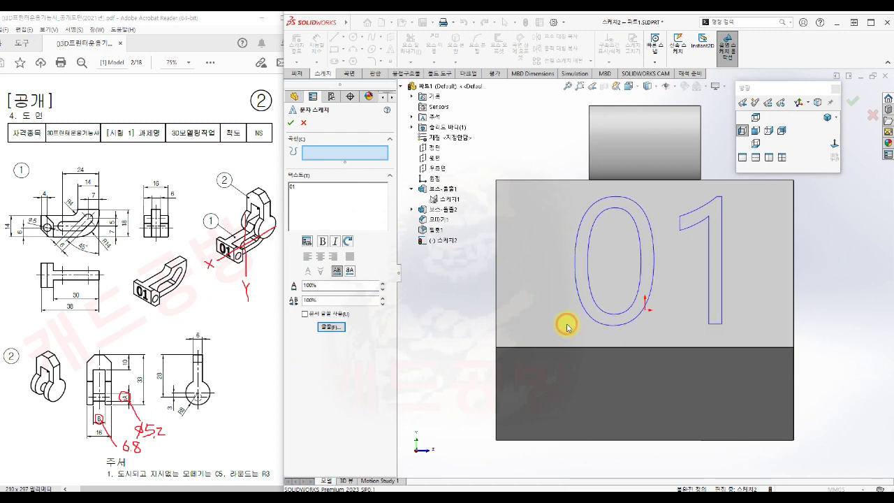
{"action": "left_click", "coordinate": [564, 330]}
{"action": "left_click", "coordinate": [564, 331]}
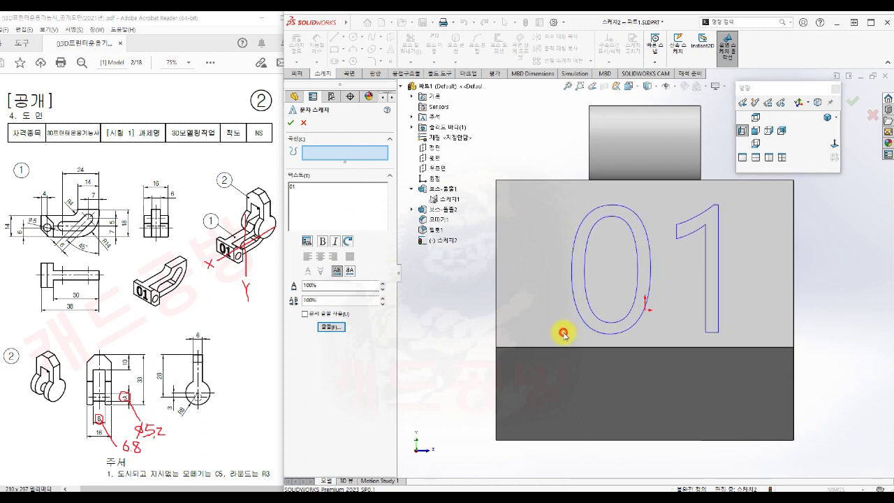
{"action": "left_click", "coordinate": [561, 331]}
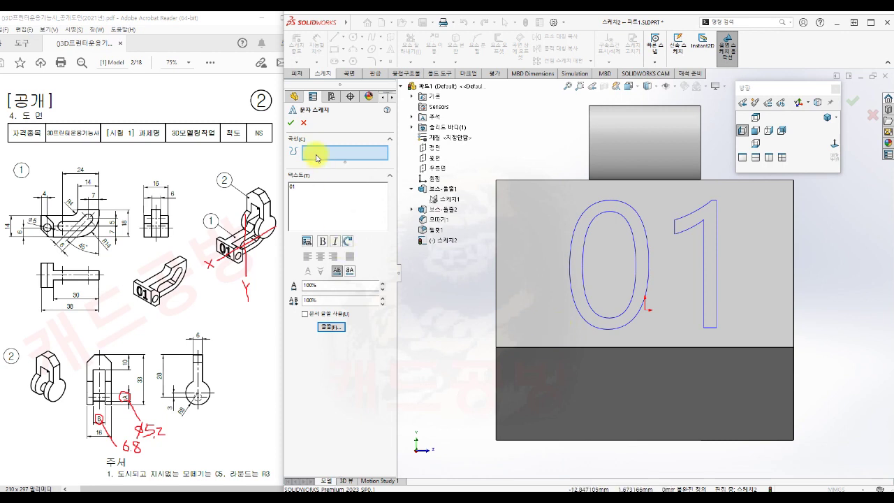
{"action": "left_click", "coordinate": [292, 122]}
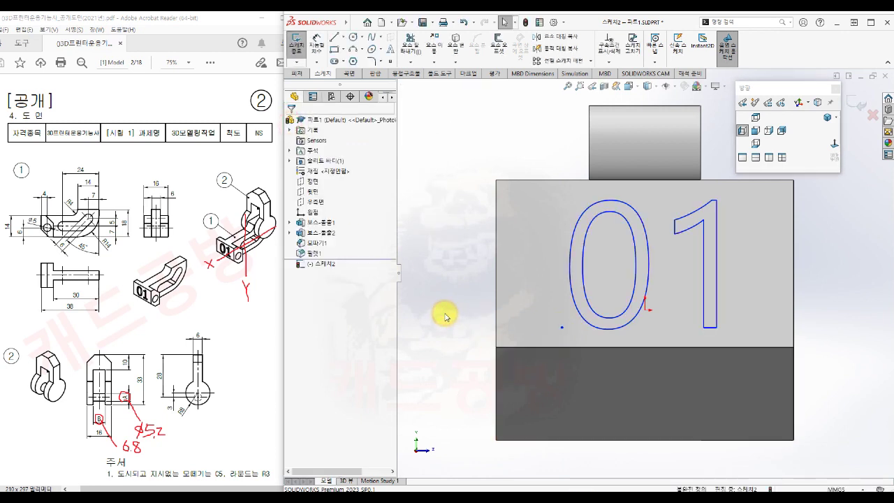
Cut-extrude the "01" text sketch to a blind depth of 1 mm into the head block
{"action": "key", "text": "s"}
{"action": "left_click", "coordinate": [522, 326]}
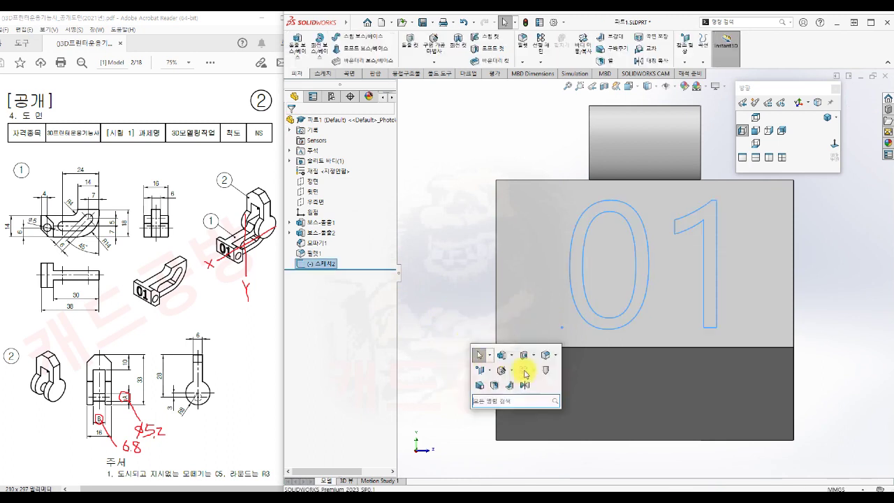
{"action": "left_click", "coordinate": [524, 357]}
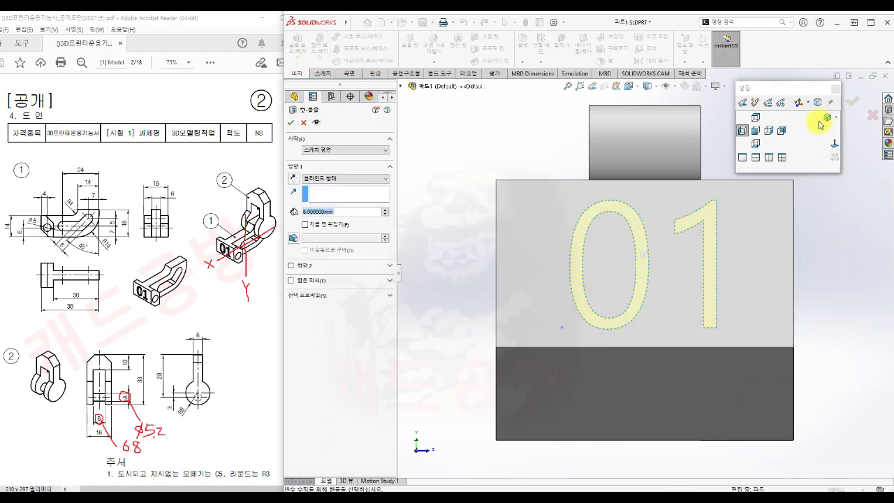
{"action": "left_click", "coordinate": [826, 117]}
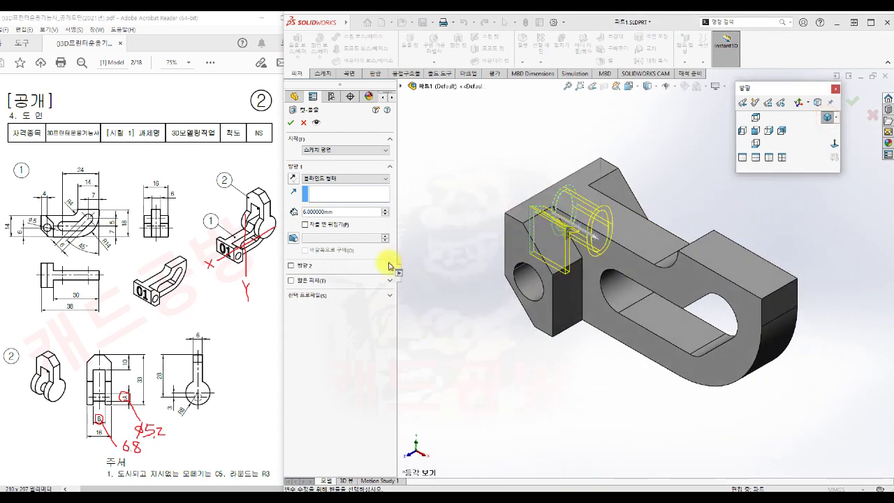
{"action": "left_click", "coordinate": [339, 213]}
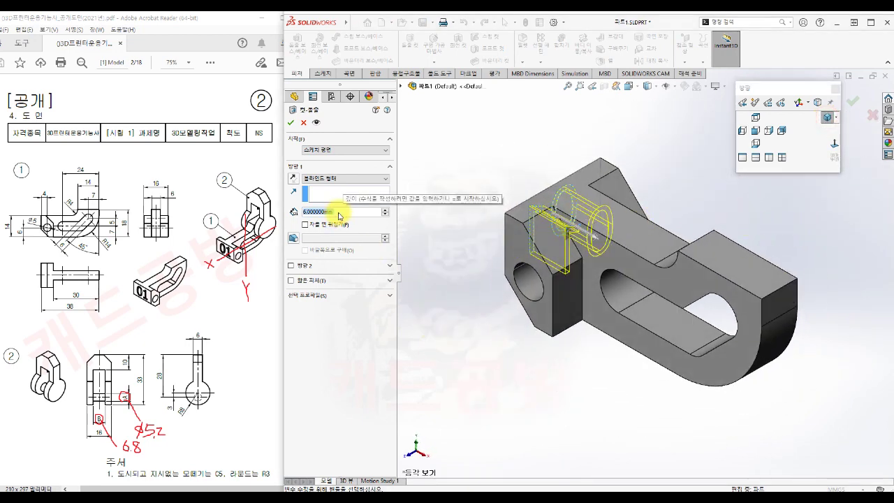
{"action": "type", "text": "1"}
{"action": "key", "text": "Return"}
{"action": "middle_click_drag", "start_coordinate": [523, 419], "coordinate": [500, 306]}
{"action": "left_click", "coordinate": [290, 121]}
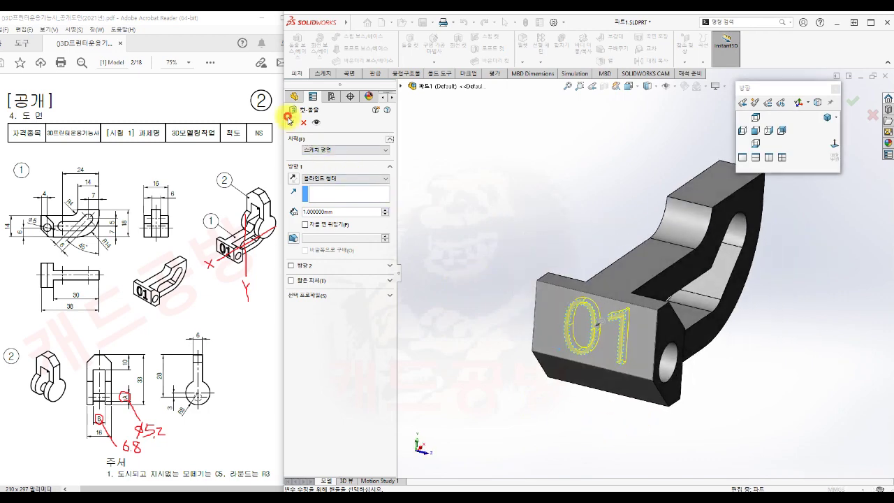
{"action": "left_click", "coordinate": [291, 126]}
{"action": "left_click", "coordinate": [462, 271]}
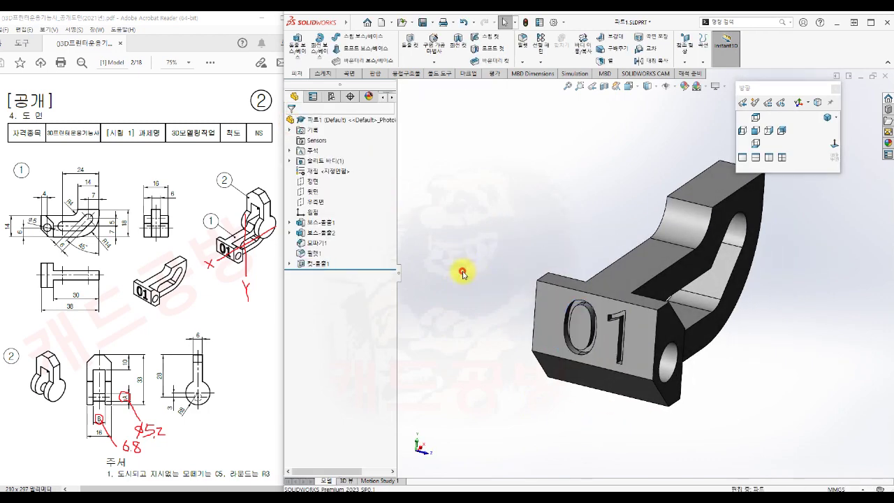
Examine the finished part in front, right, bottom and isometric views and from the engraved side against the drawing
{"action": "scroll", "coordinate": [489, 256], "scroll_direction": "up", "scroll_amount": 1}
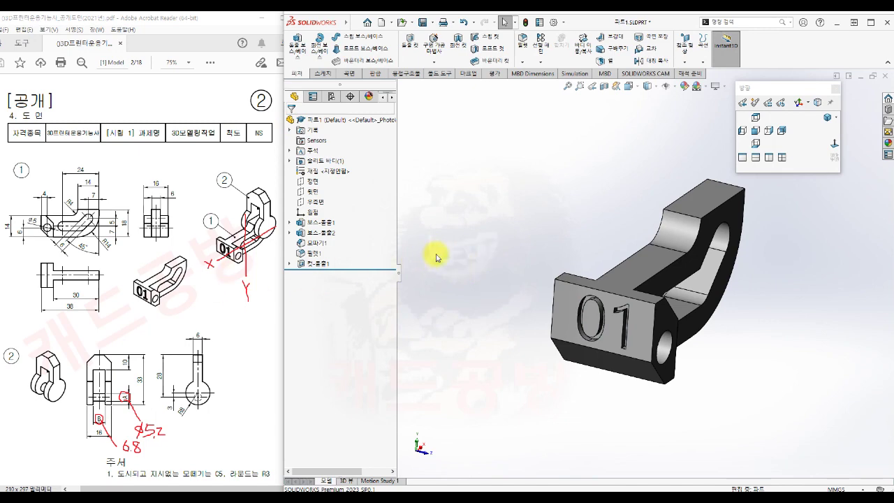
{"action": "left_click", "coordinate": [755, 130]}
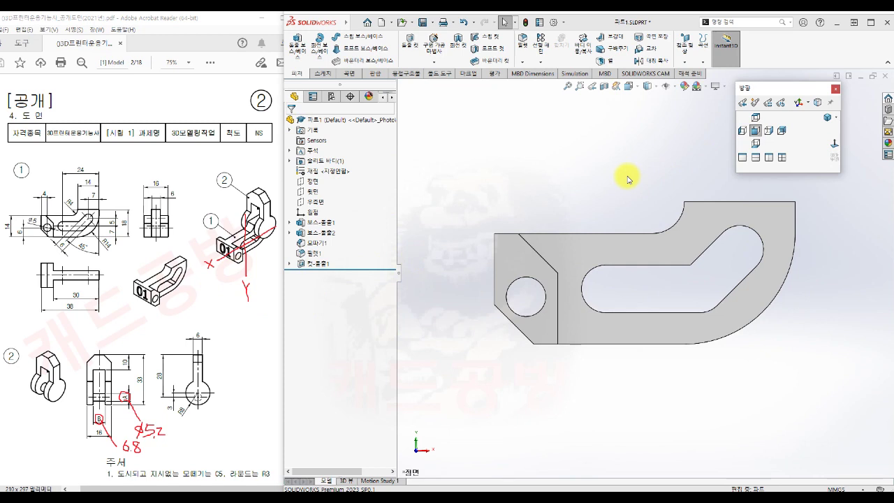
{"action": "left_click", "coordinate": [770, 131]}
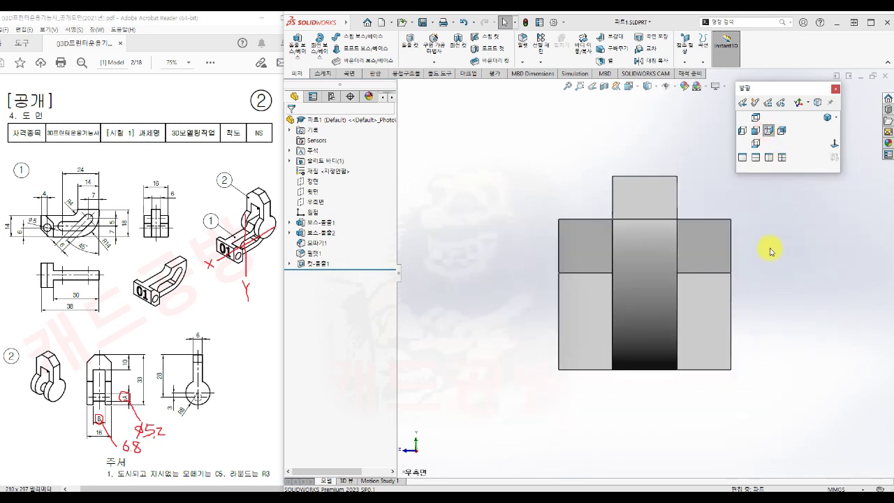
{"action": "left_click", "coordinate": [756, 131]}
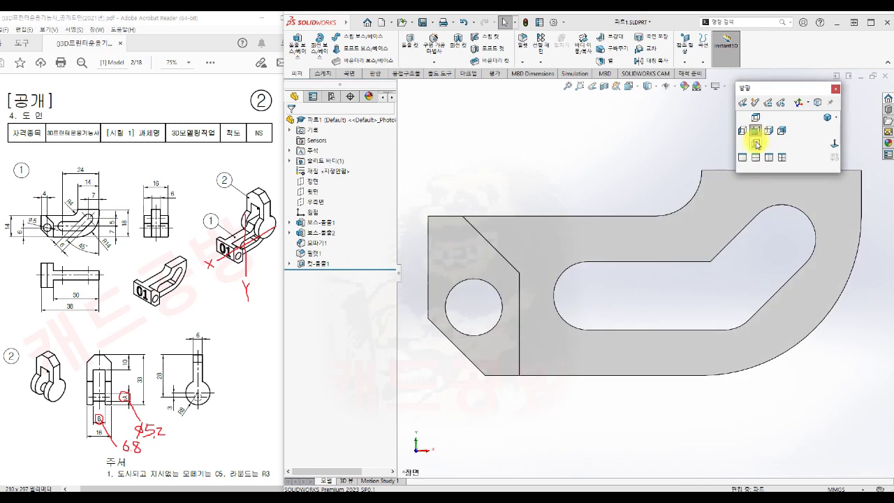
{"action": "left_click", "coordinate": [756, 144]}
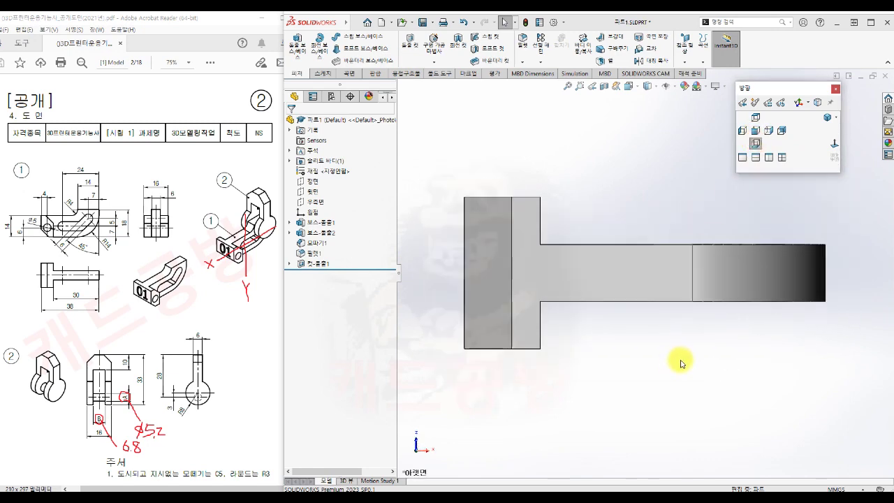
{"action": "left_click", "coordinate": [827, 117]}
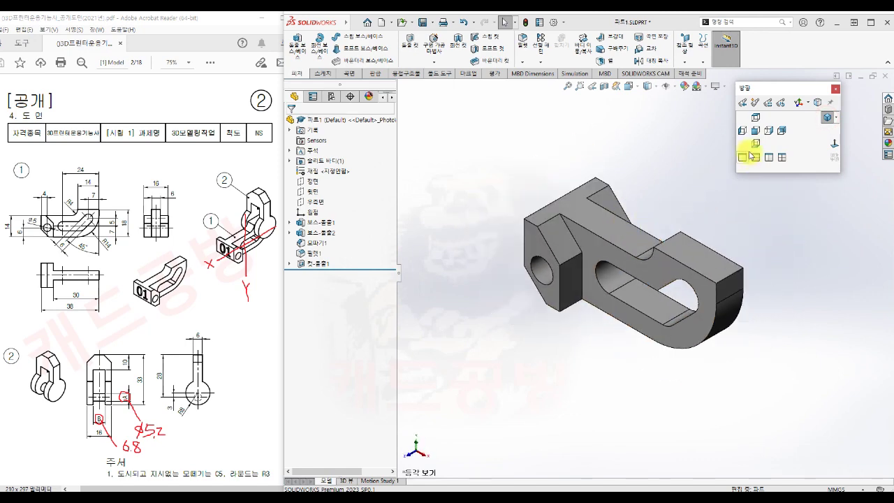
{"action": "middle_click_drag", "start_coordinate": [519, 410], "coordinate": [641, 362]}
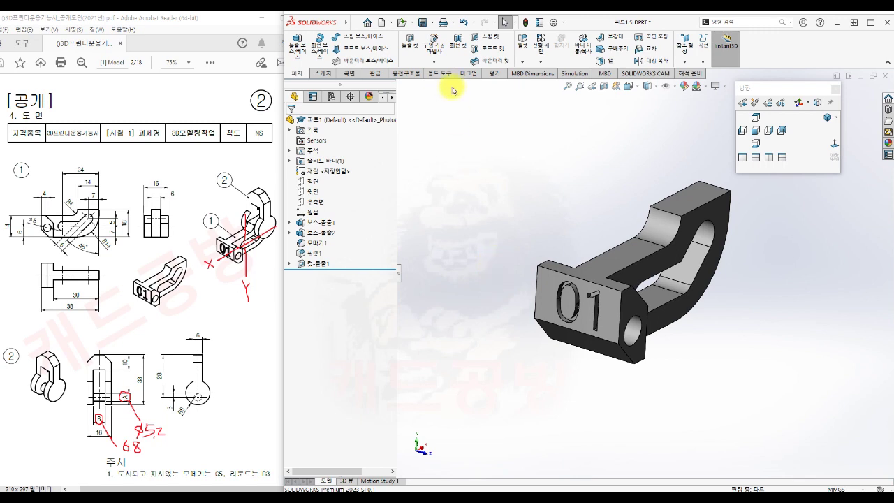
Save the finished part 1 and close its document
{"action": "left_click", "coordinate": [423, 21]}
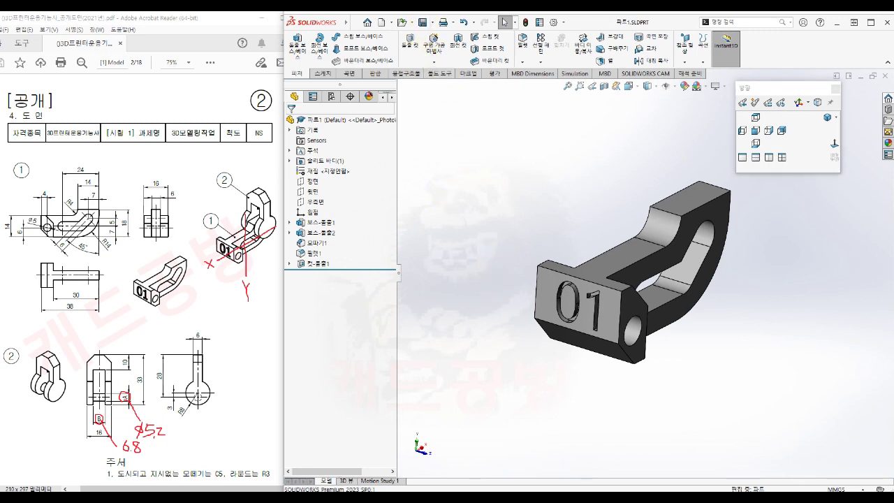
{"action": "left_click", "coordinate": [885, 77]}
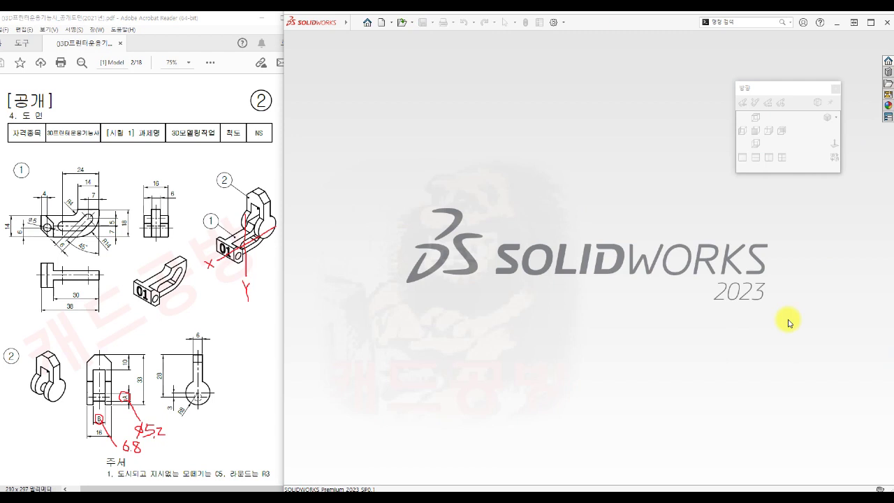
Create a new part document and save it as 파트2
{"action": "left_click", "coordinate": [381, 23]}
{"action": "left_click", "coordinate": [435, 149]}
{"action": "left_click", "coordinate": [620, 334]}
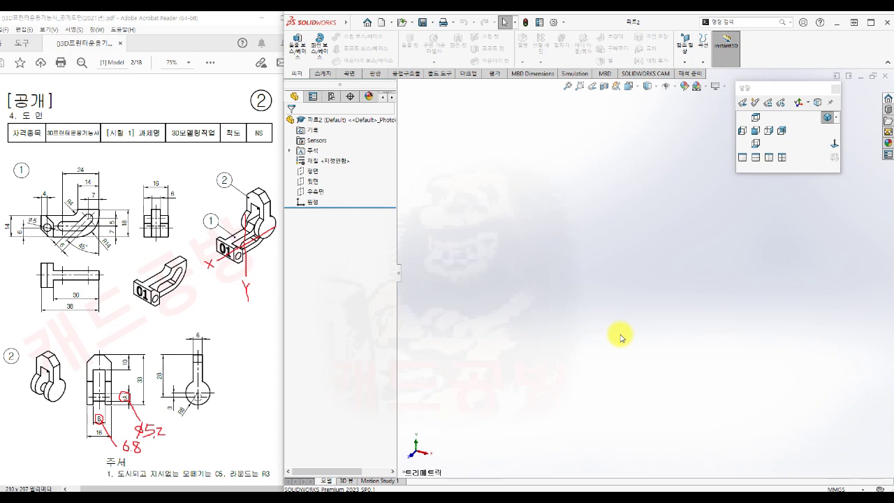
{"action": "left_click", "coordinate": [429, 22]}
{"action": "left_click", "coordinate": [445, 49]}
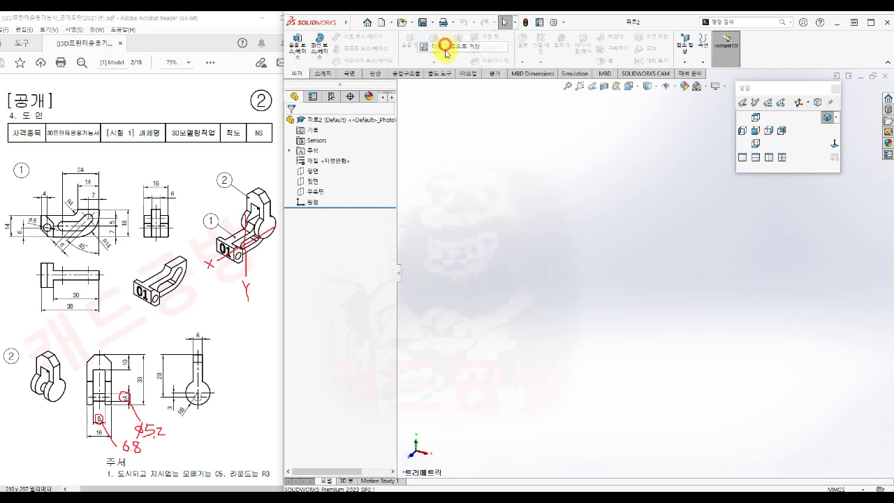
{"action": "left_click", "coordinate": [766, 318]}
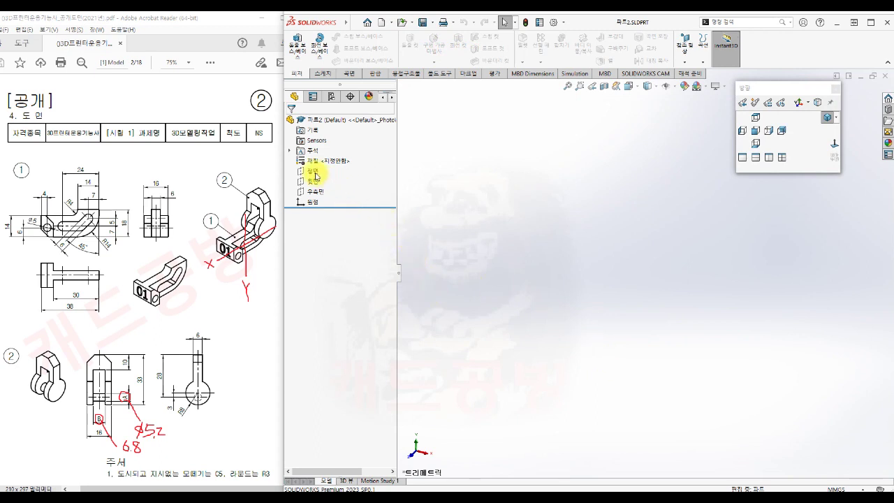
Start a sketch on the front plane and draw a 5.2 mm diameter circle centred on the origin
{"action": "left_click", "coordinate": [312, 171]}
{"action": "left_click", "coordinate": [322, 157]}
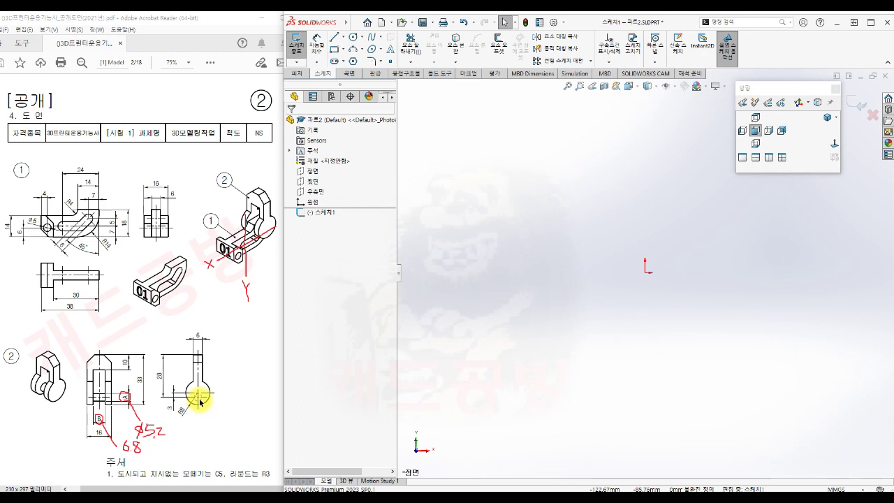
{"action": "key", "text": "s"}
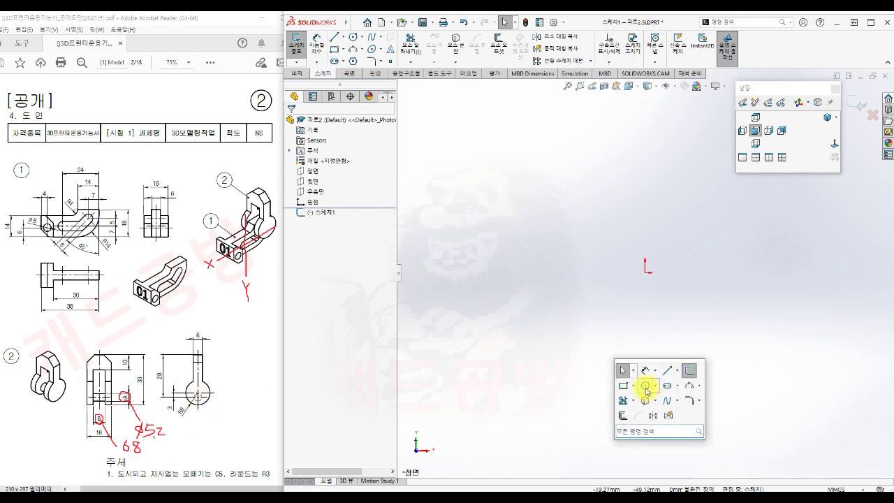
{"action": "left_click", "coordinate": [651, 370]}
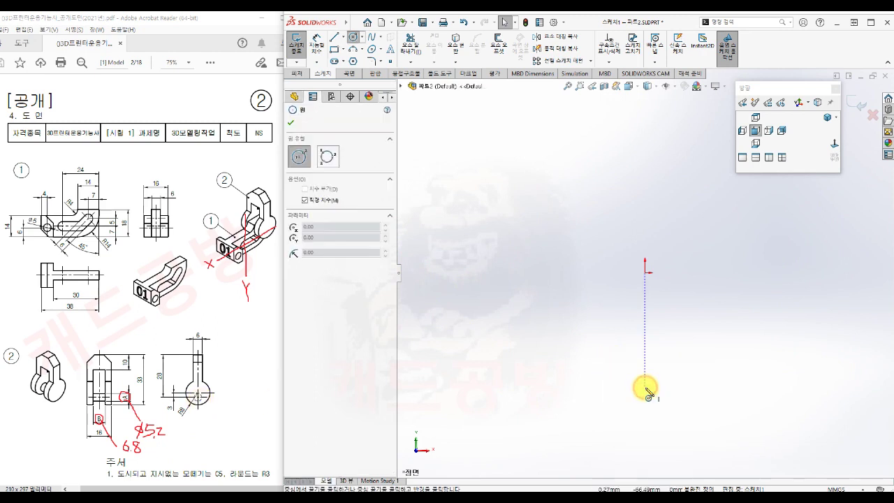
{"action": "left_click", "coordinate": [642, 274]}
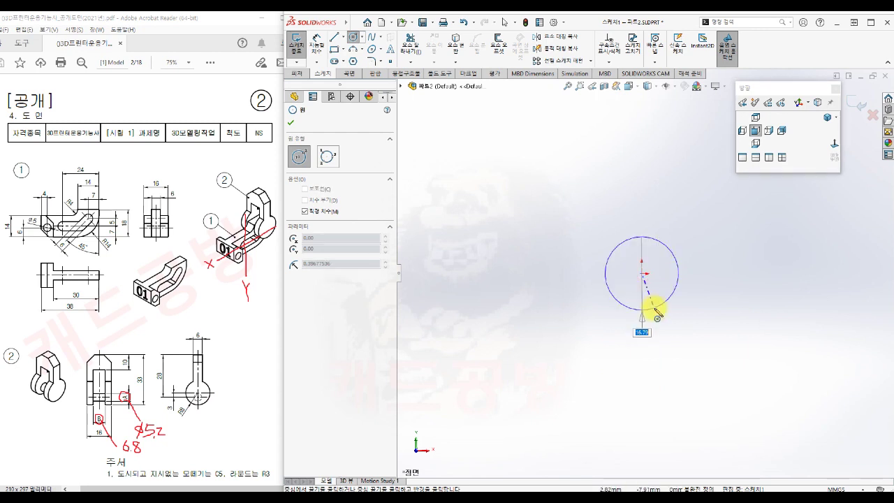
{"action": "type", "text": "5.2"}
{"action": "key", "text": "Return"}
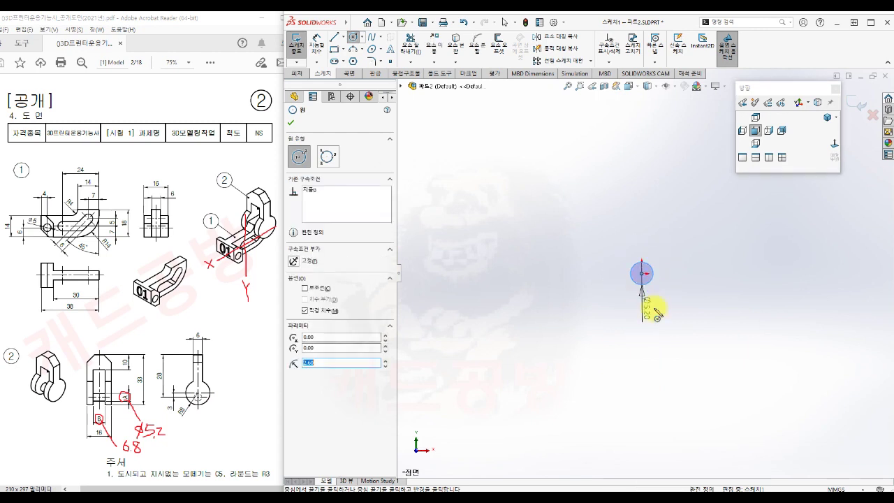
{"action": "key", "text": "Escape"}
Draw a 16 mm diameter circle with its centre slightly above and left of the 5.2 mm circle
{"action": "key", "text": "s"}
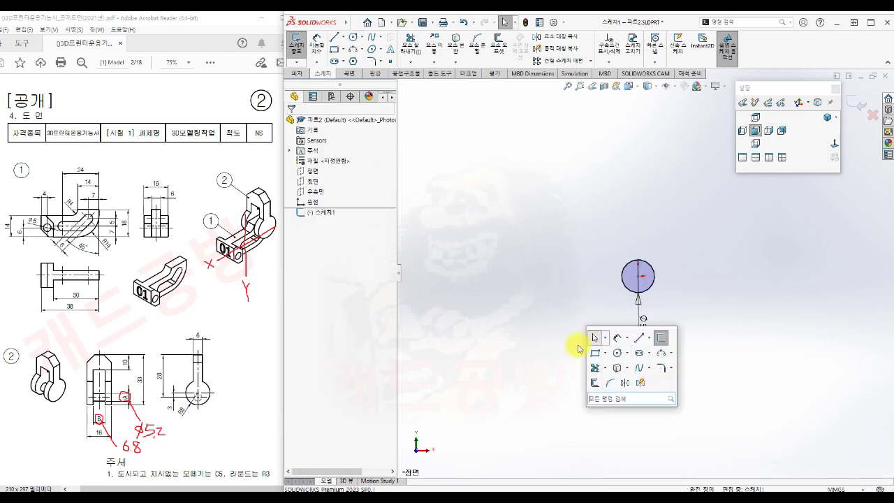
{"action": "left_click", "coordinate": [617, 354]}
{"action": "left_click", "coordinate": [629, 241]}
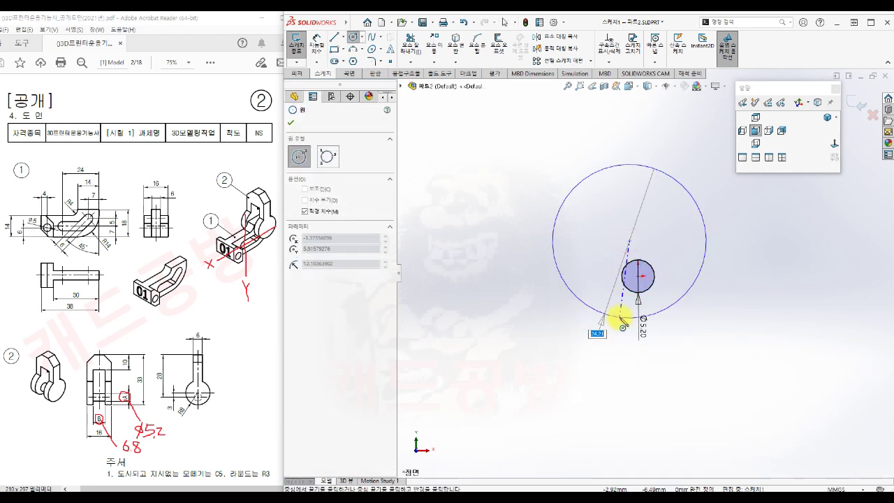
{"action": "type", "text": "16"}
{"action": "key", "text": "Return"}
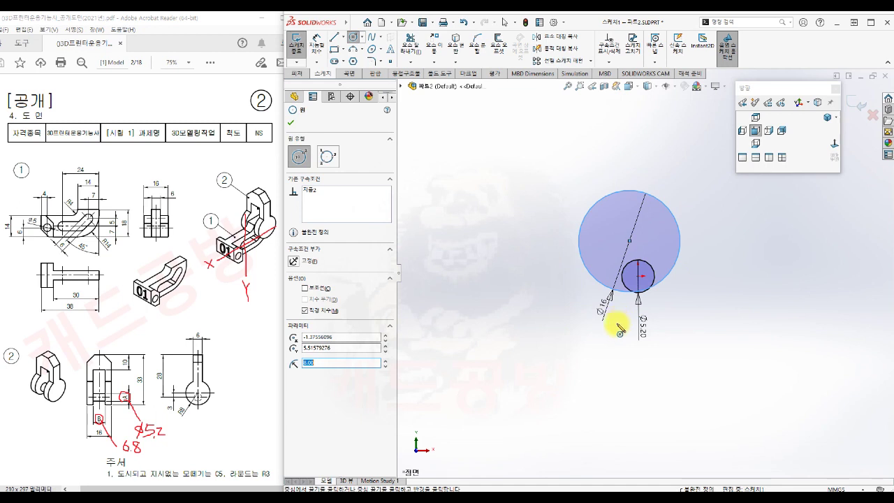
{"action": "key", "text": "Escape"}
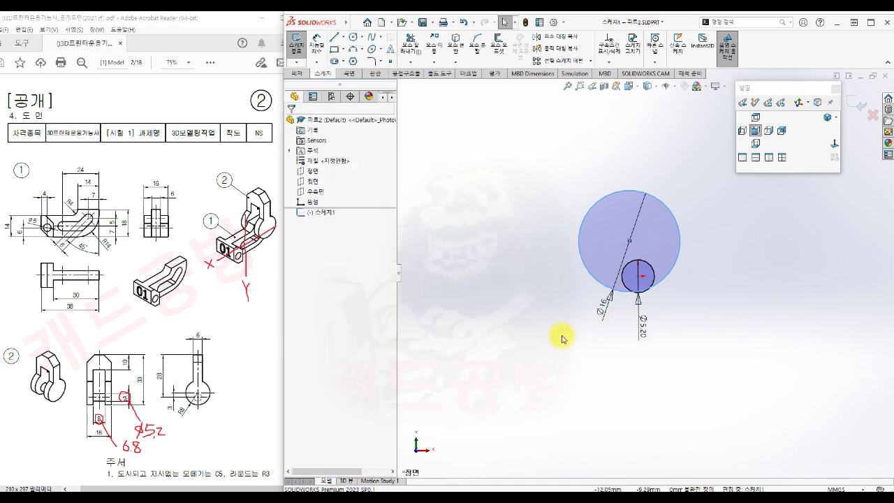
Align the 16 mm circle's centre with the origin using a vertical relation
{"action": "left_click", "coordinate": [631, 241]}
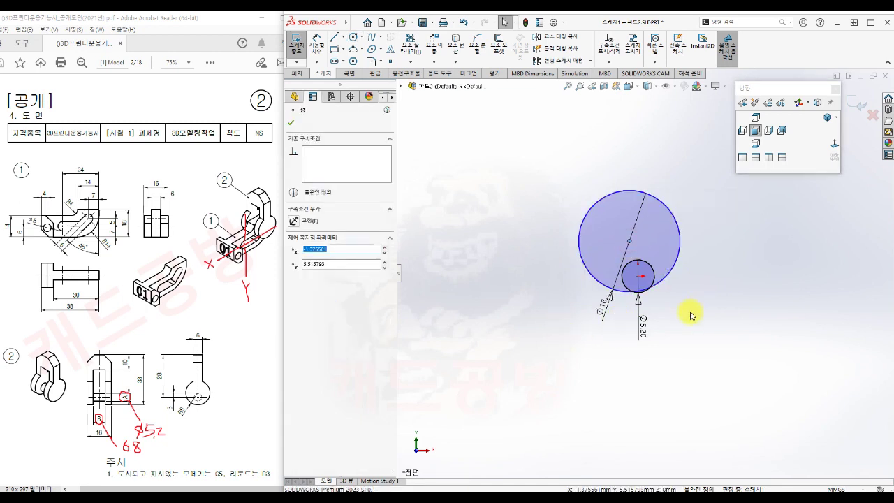
{"action": "left_click", "coordinate": [638, 276], "text": "ctrl"}
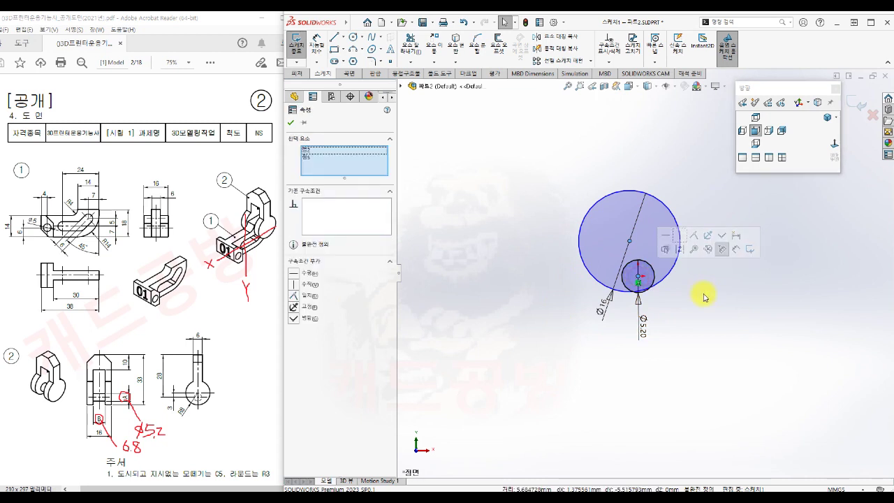
{"action": "left_click", "coordinate": [679, 236]}
{"action": "left_click", "coordinate": [715, 318]}
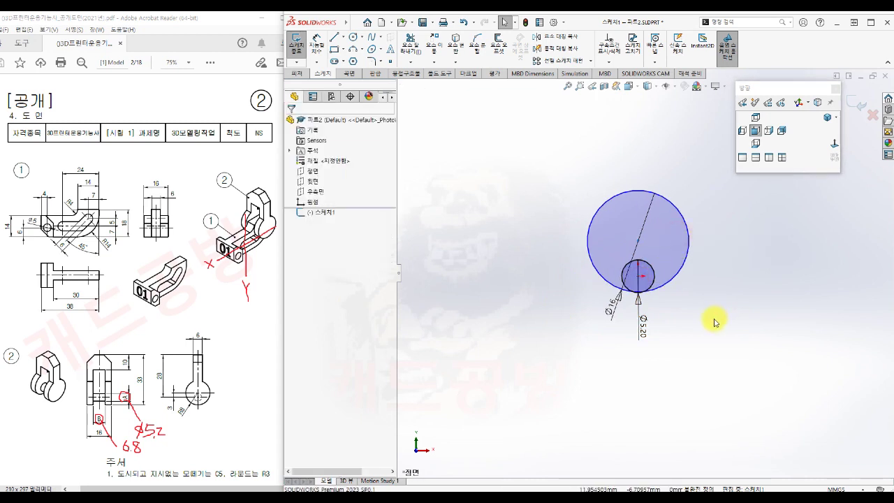
Dimension the vertical distance between the centres of the 5.2 mm and 16 mm circles as 3 mm
{"action": "right_click", "coordinate": [715, 322]}
{"action": "left_click", "coordinate": [745, 332]}
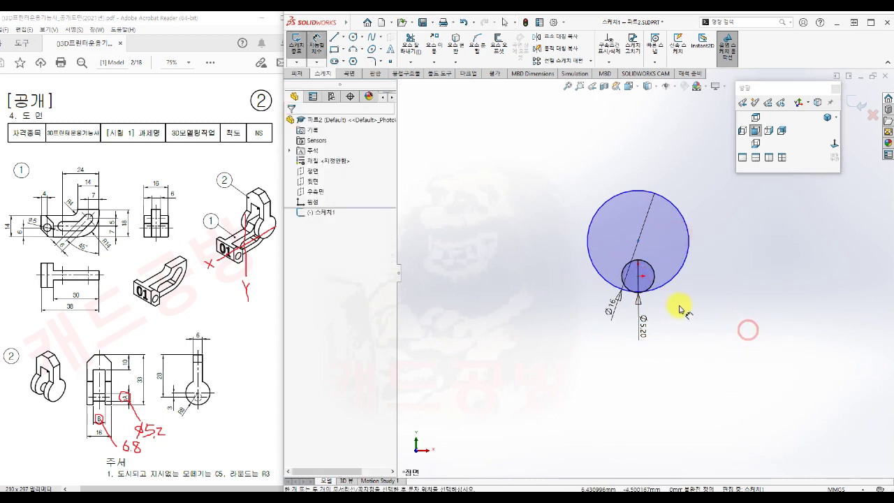
{"action": "left_click", "coordinate": [638, 276]}
{"action": "left_click", "coordinate": [638, 241]}
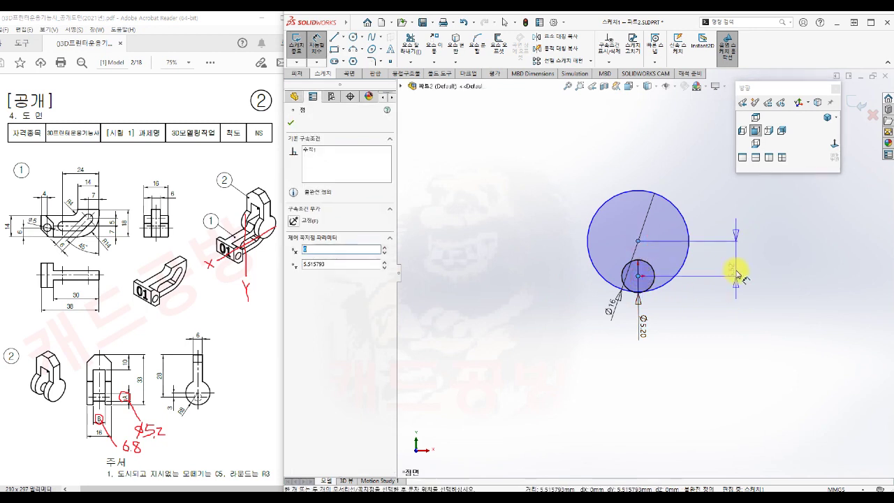
{"action": "left_click", "coordinate": [735, 264]}
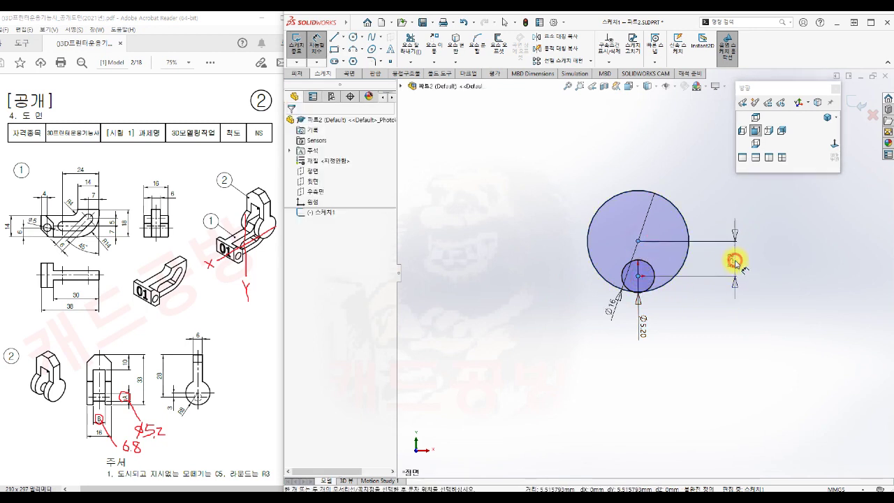
{"action": "type", "text": "3"}
{"action": "key", "text": "Return"}
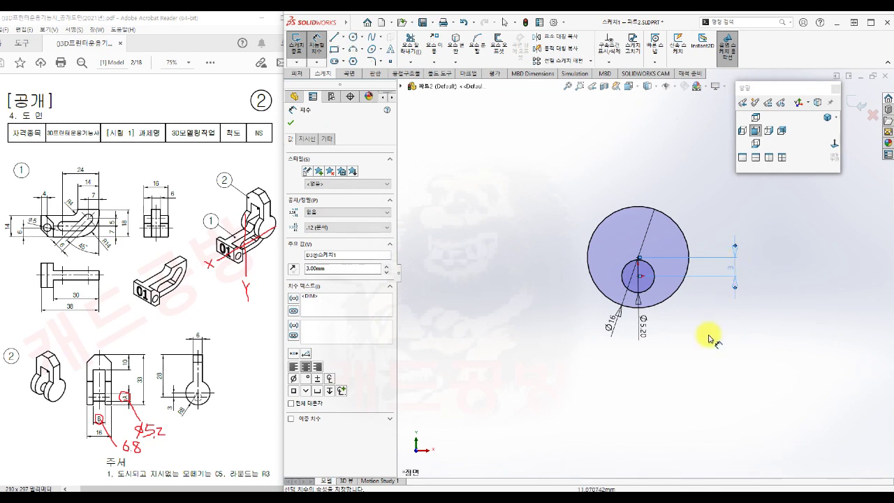
{"action": "key", "text": "Escape"}
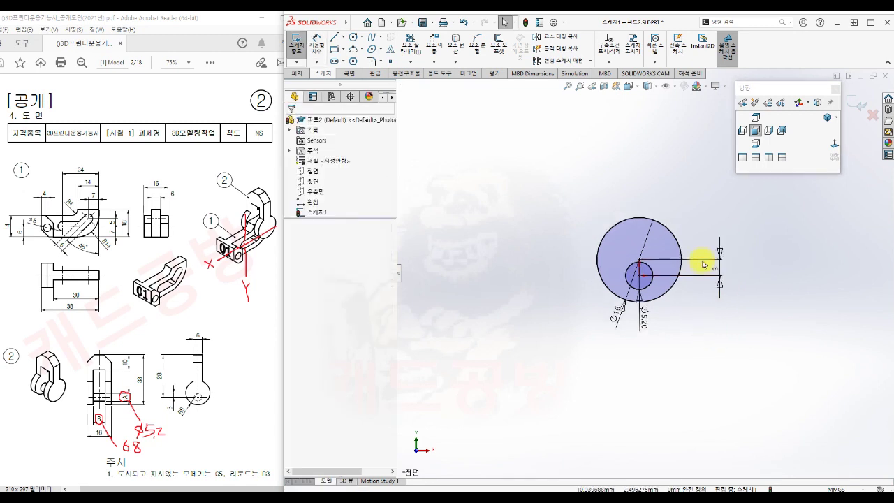
Draw an upright rectangle about 6.2 mm wide and 23.6 mm high, starting inside the 16 mm circle and extending above it
{"action": "middle_click_drag", "start_coordinate": [698, 232], "coordinate": [686, 306], "text": "ctrl"}
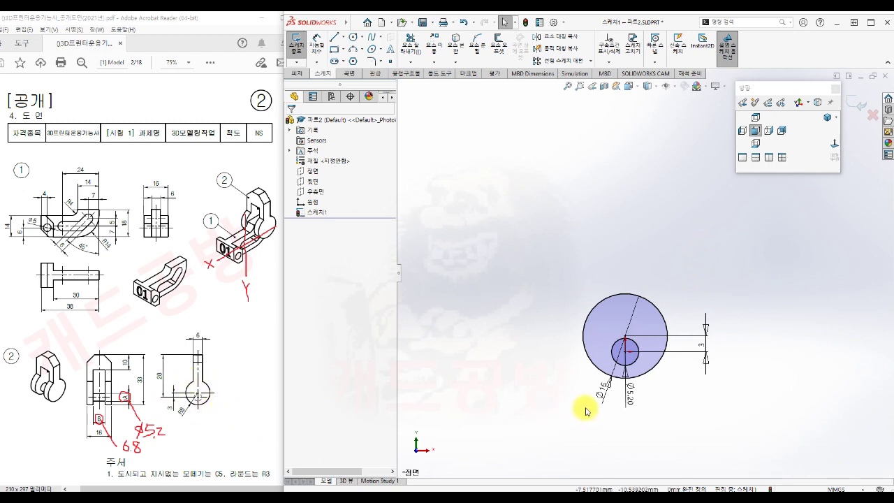
{"action": "key", "text": "s"}
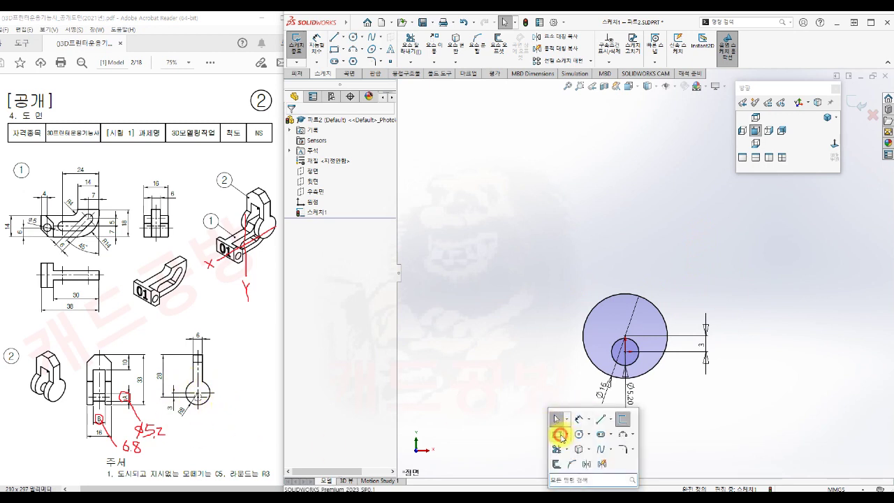
{"action": "left_click", "coordinate": [557, 434]}
{"action": "left_click", "coordinate": [610, 321]}
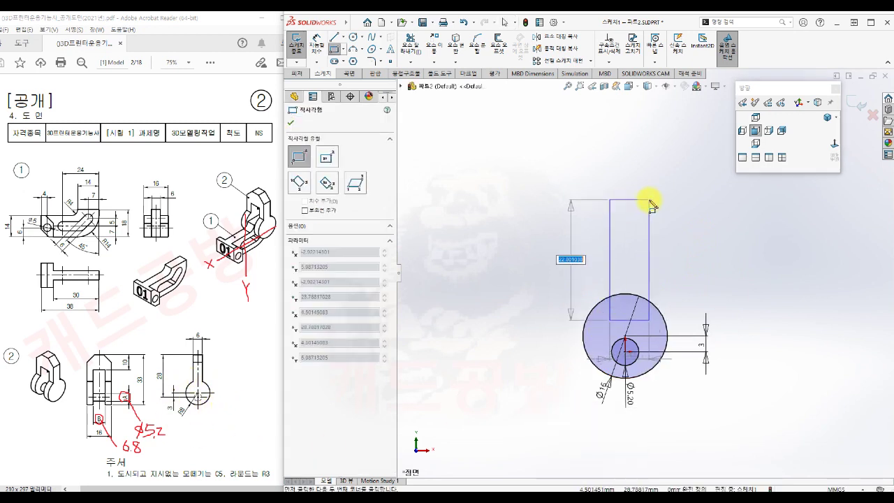
{"action": "left_click", "coordinate": [642, 195]}
{"action": "key", "text": "Escape"}
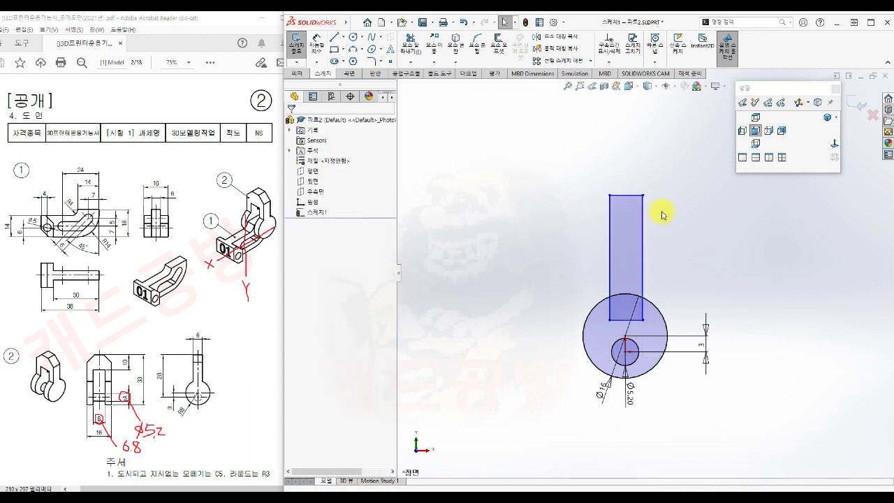
Align the midpoint of the rectangle's top edge with the origin using a vertical relation
{"action": "left_click", "coordinate": [627, 197]}
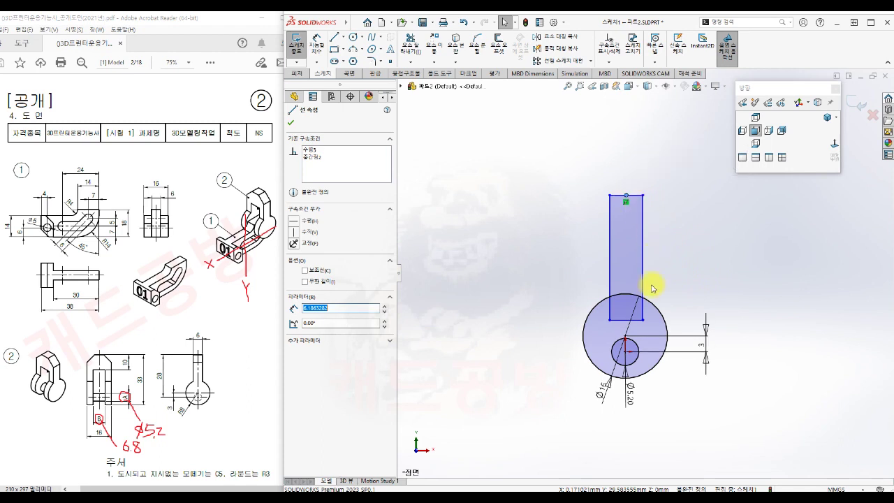
{"action": "left_click", "coordinate": [627, 355], "text": "ctrl"}
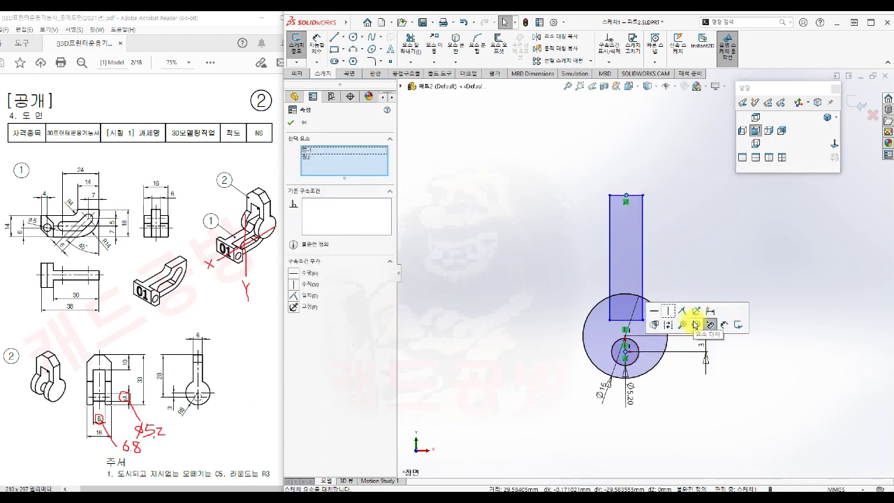
{"action": "left_click", "coordinate": [723, 243]}
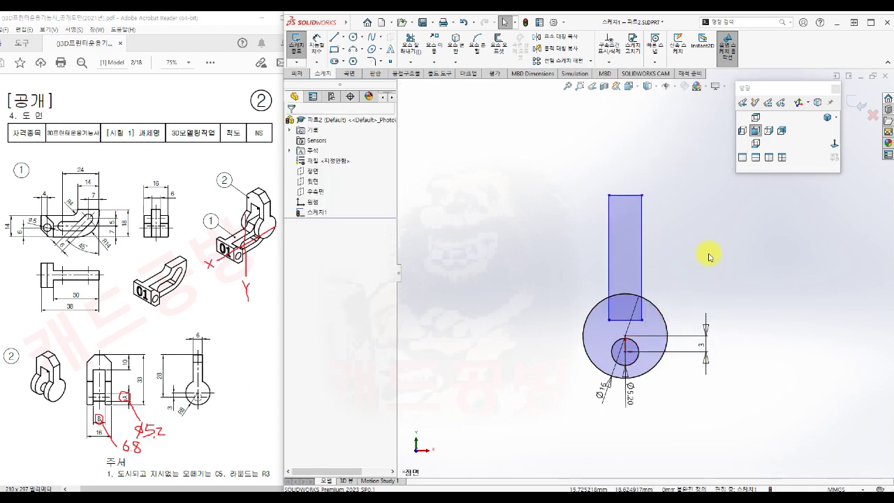
Dimension the rectangle's width as 6 mm between its two vertical sides
{"action": "key", "text": "s"}
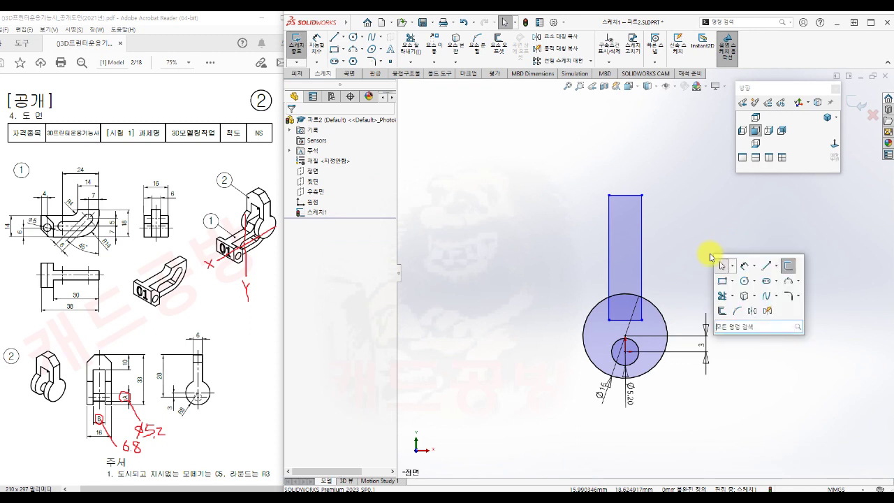
{"action": "left_click", "coordinate": [744, 269]}
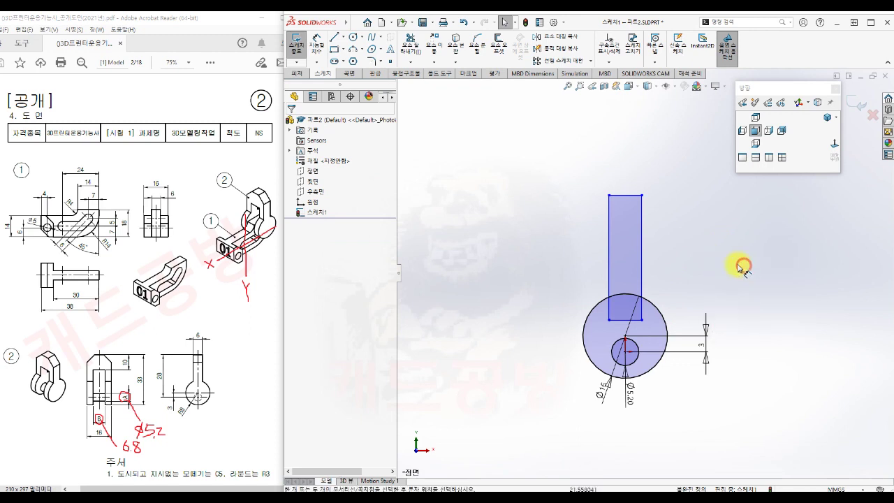
{"action": "left_click", "coordinate": [609, 222]}
{"action": "left_click", "coordinate": [642, 226]}
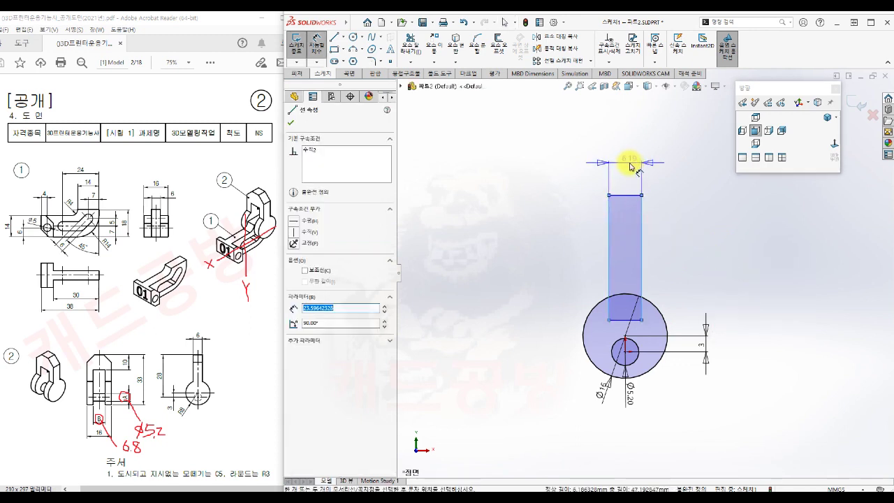
{"action": "left_click", "coordinate": [630, 166]}
{"action": "type", "text": "6.00mm"}
{"action": "key", "text": "Return"}
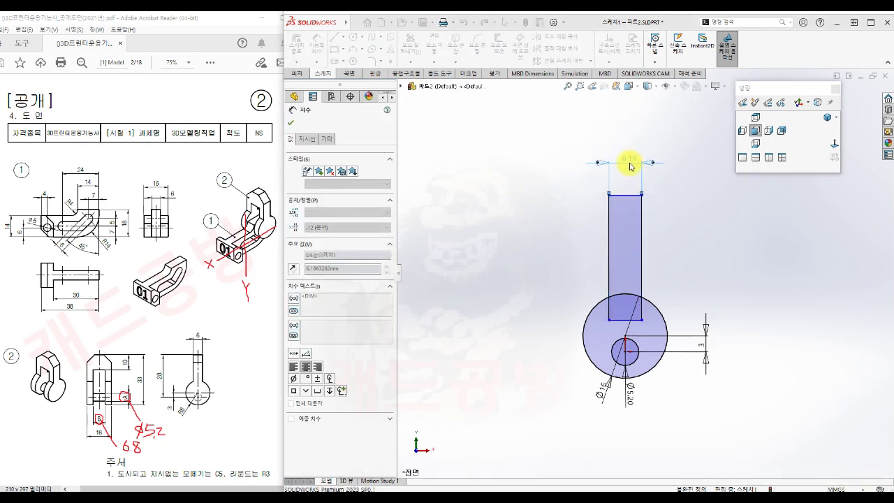
{"action": "left_click", "coordinate": [685, 224]}
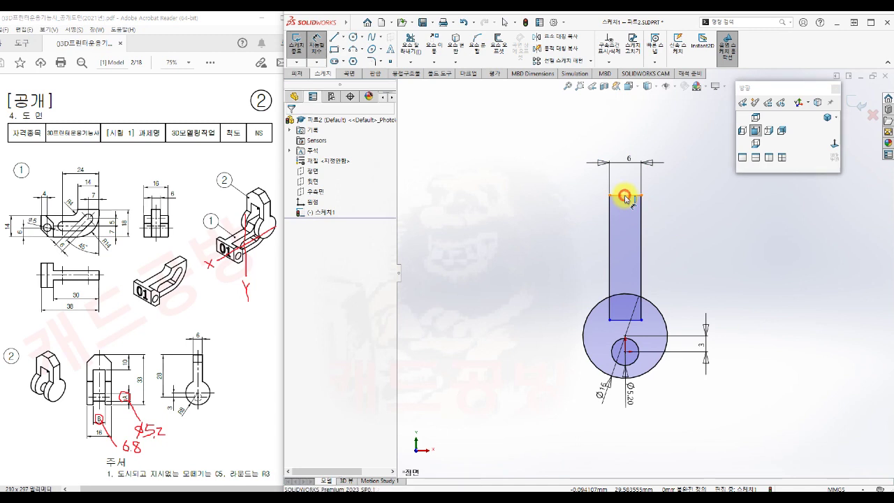
Dimension the height from the origin to the rectangle's top edge as 28 mm
{"action": "left_click", "coordinate": [625, 195]}
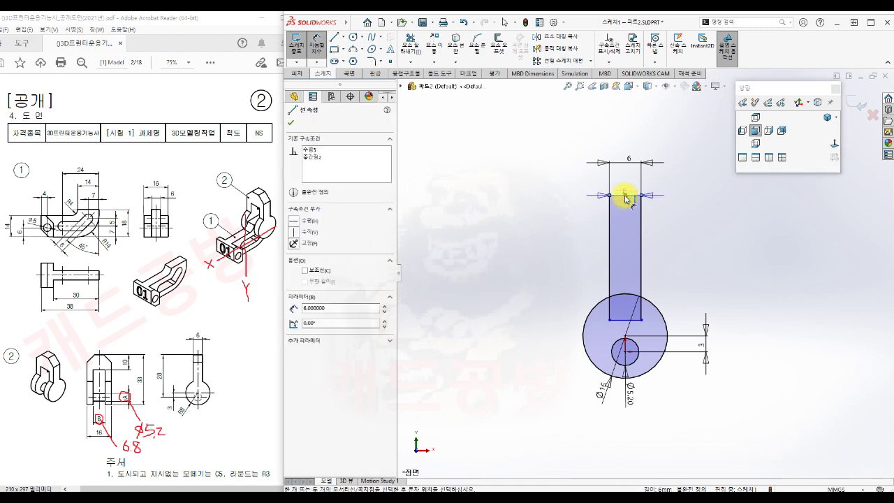
{"action": "left_click", "coordinate": [625, 351]}
{"action": "left_click", "coordinate": [536, 325]}
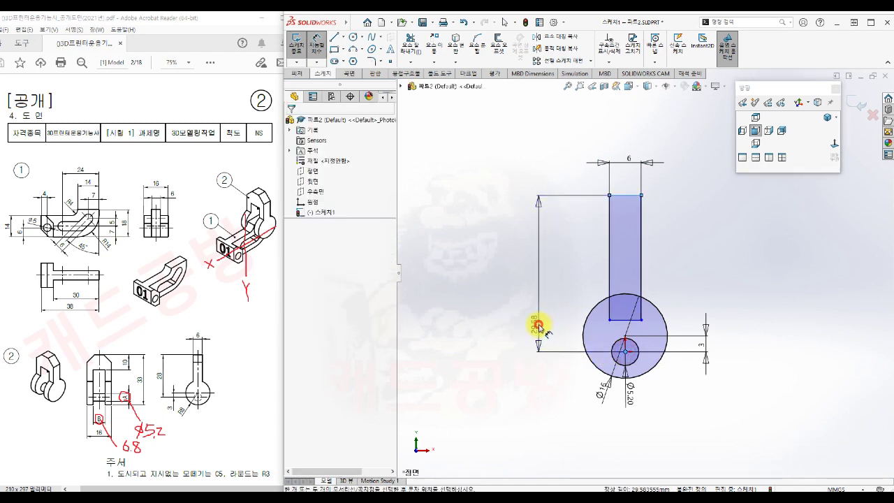
{"action": "type", "text": "28"}
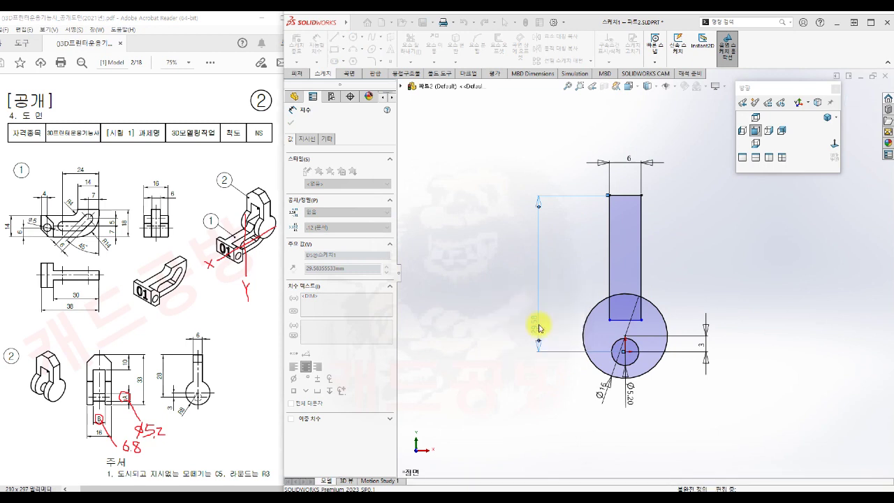
{"action": "key", "text": "Return"}
{"action": "key", "text": "Escape"}
Make the rectangle's bottom edge tangent to the 5.2 mm circle and exit the sketch
{"action": "scroll", "coordinate": [713, 409], "scroll_direction": "down", "scroll_amount": 3}
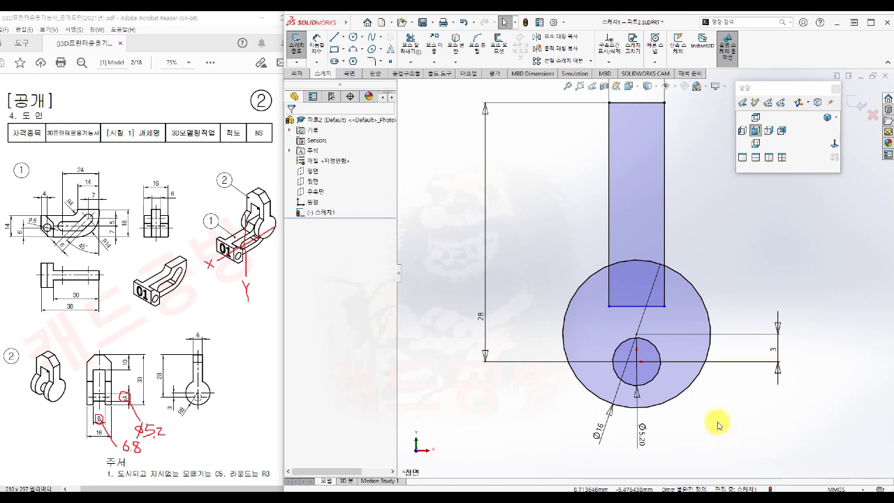
{"action": "left_click", "coordinate": [632, 306]}
{"action": "left_click", "coordinate": [631, 340], "text": "ctrl"}
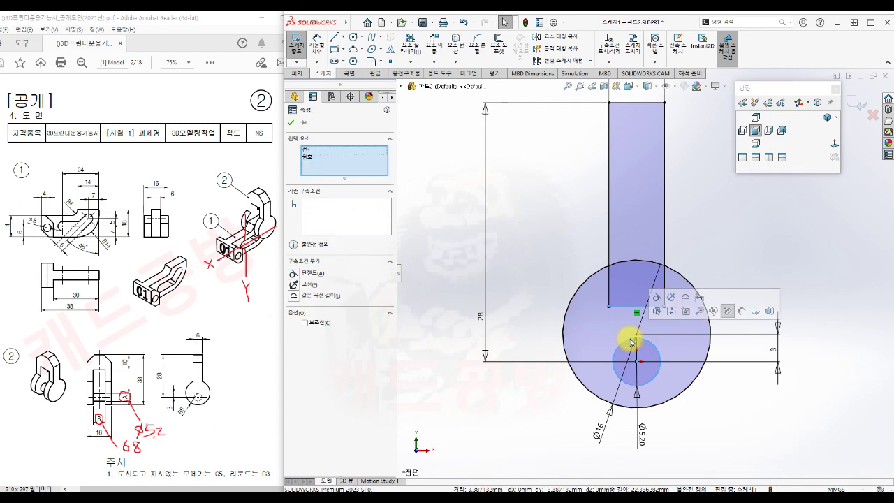
{"action": "left_click", "coordinate": [663, 311]}
{"action": "left_click", "coordinate": [768, 423]}
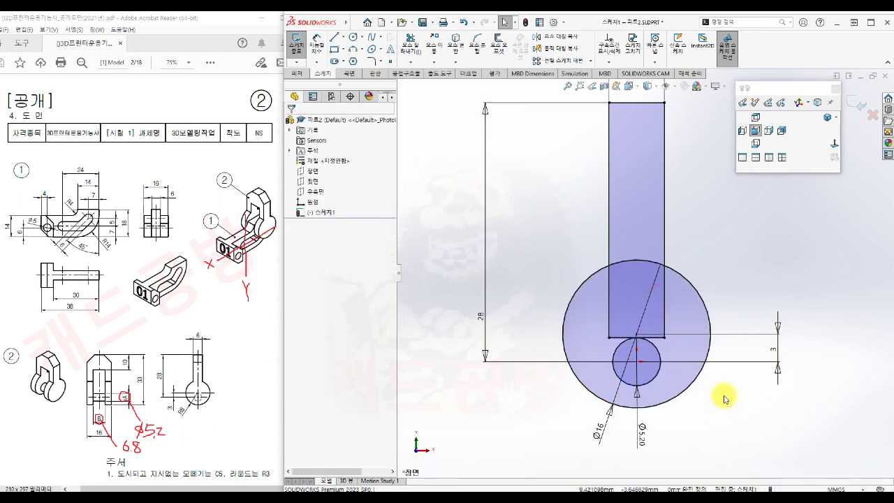
{"action": "key", "text": "z"}
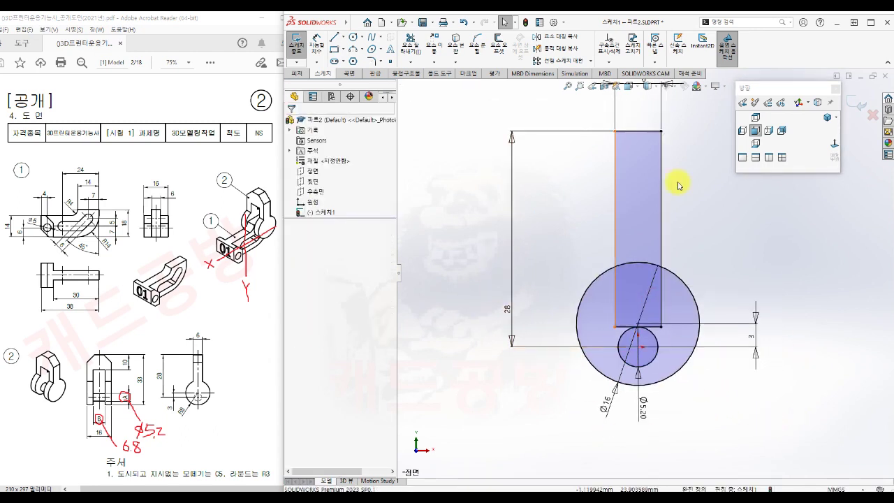
{"action": "right_click", "coordinate": [709, 420]}
{"action": "left_click", "coordinate": [785, 426]}
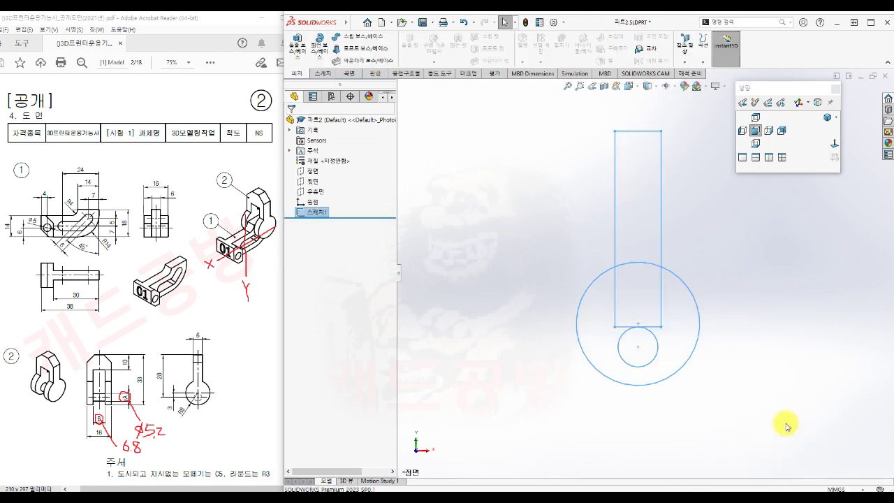
Extrude all four regions of the sketch, including the 5.2 mm circle, 16 mm with the mid-plane end condition
{"action": "right_click", "coordinate": [728, 417]}
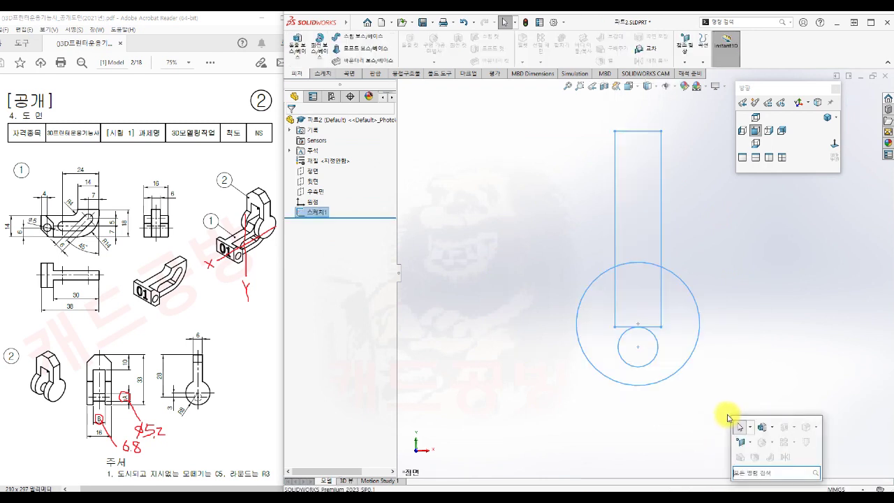
{"action": "left_click", "coordinate": [764, 427]}
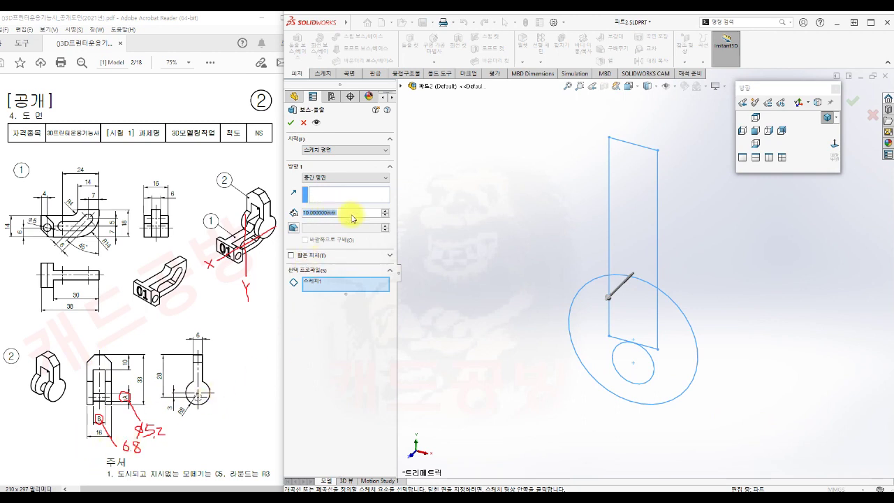
{"action": "type", "text": "16"}
{"action": "key", "text": "Return"}
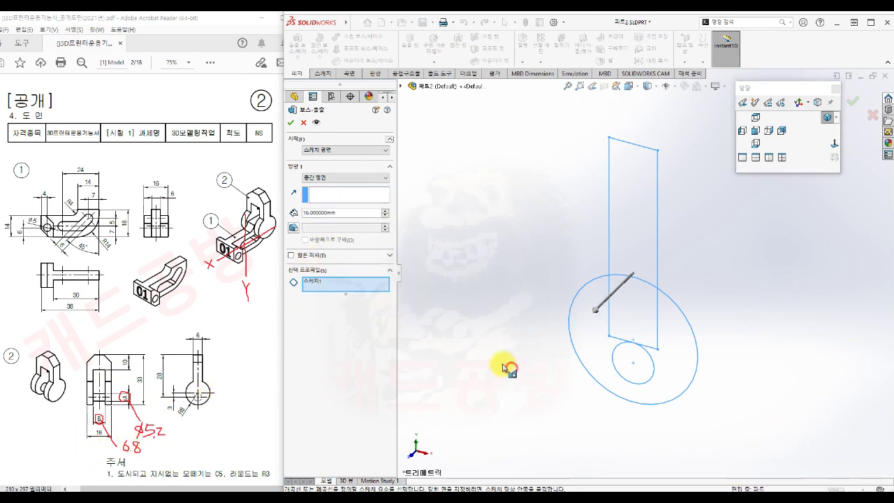
{"action": "left_click", "coordinate": [626, 232]}
{"action": "left_click", "coordinate": [643, 316]}
{"action": "left_click", "coordinate": [634, 363]}
{"action": "left_click", "coordinate": [671, 369]}
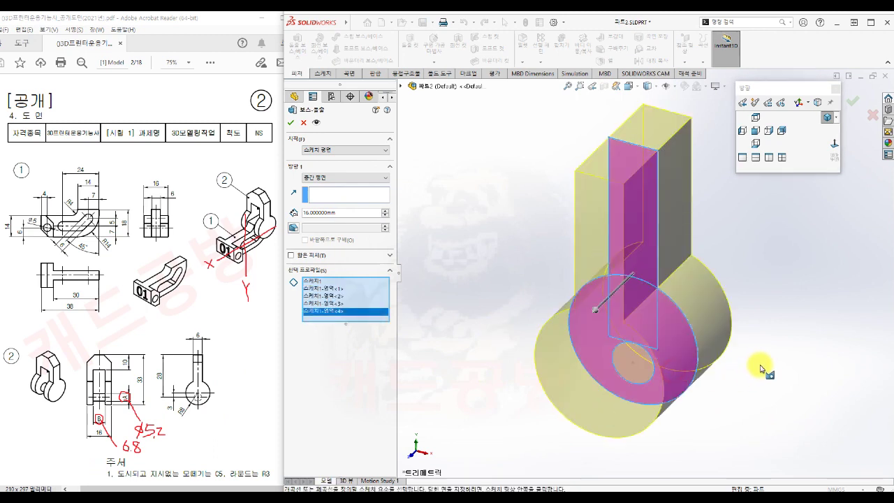
{"action": "scroll", "coordinate": [761, 369], "scroll_direction": "up", "scroll_amount": 1}
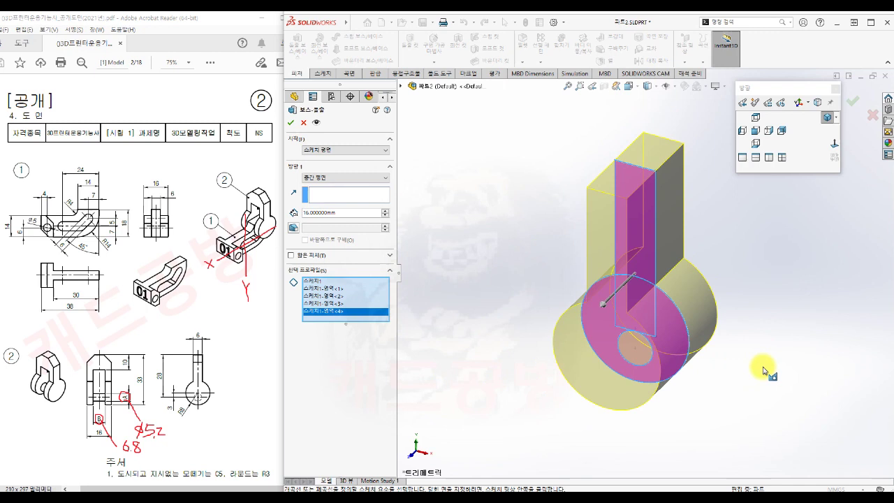
{"action": "left_click", "coordinate": [290, 123]}
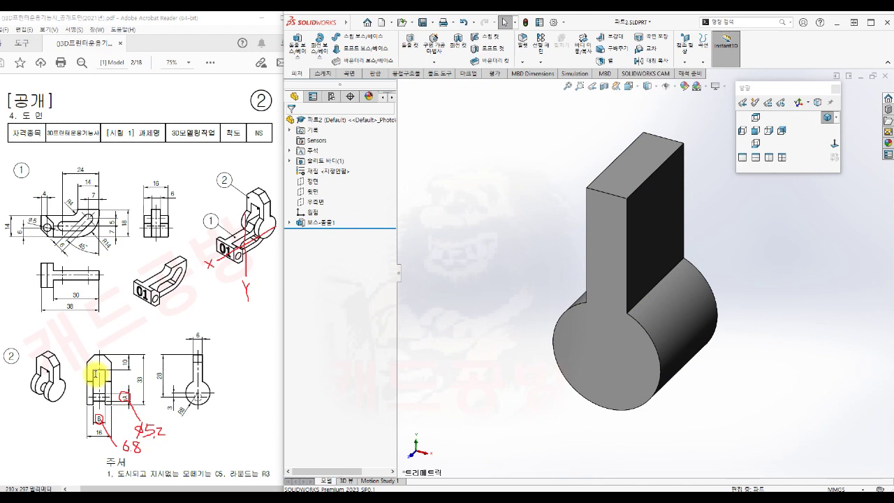
Sketch a corner rectangle about 7.9 mm wide and 25.3 mm high on the right plane, extending past the body's bottom edge
{"action": "left_click", "coordinate": [313, 201]}
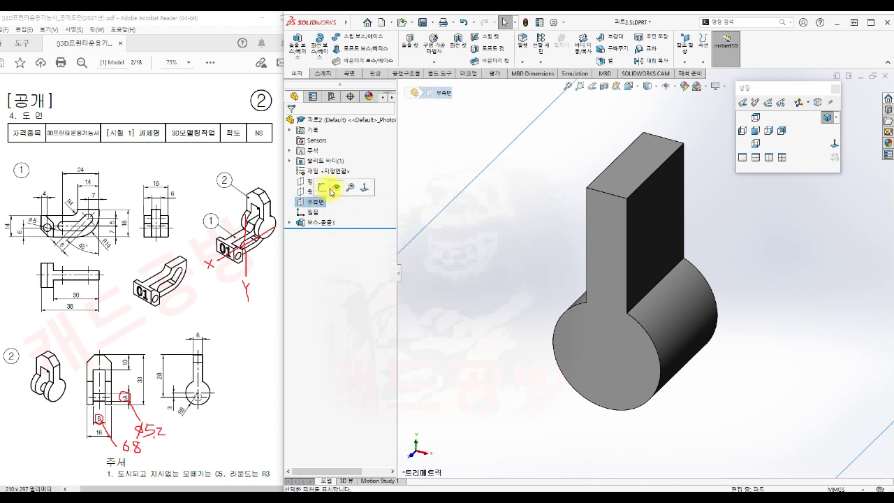
{"action": "left_click", "coordinate": [327, 187]}
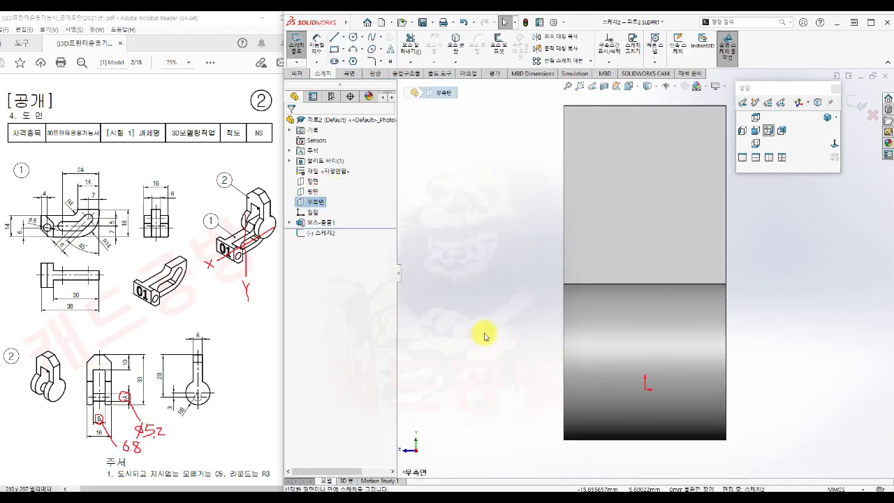
{"action": "key", "text": "s"}
{"action": "left_click", "coordinate": [497, 371]}
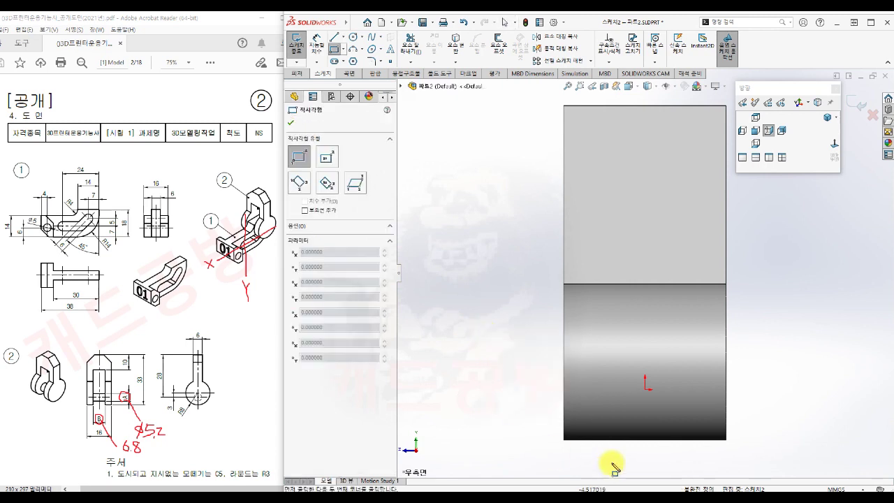
{"action": "left_click", "coordinate": [605, 452]}
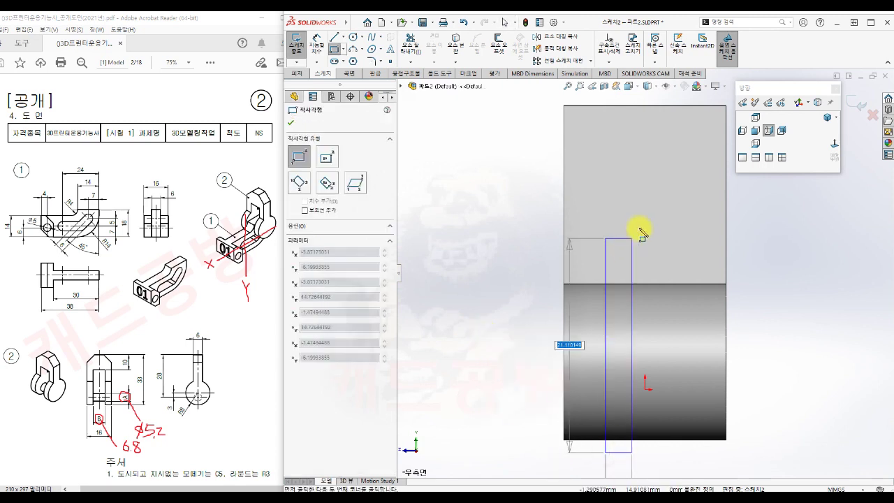
{"action": "left_click", "coordinate": [686, 197]}
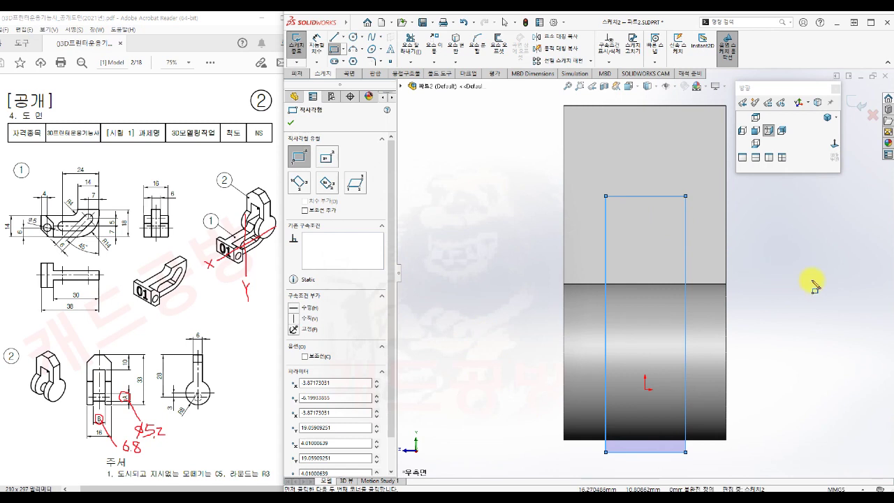
{"action": "key", "text": "Escape"}
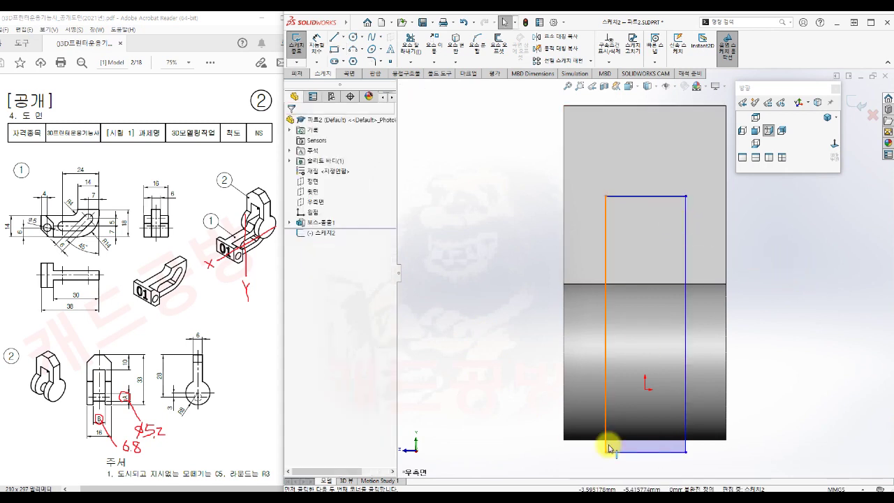
Align the rectangle's bottom-edge midpoint vertically with the origin and make that edge collinear with the body's bottom silhouette edge
{"action": "left_click", "coordinate": [646, 454]}
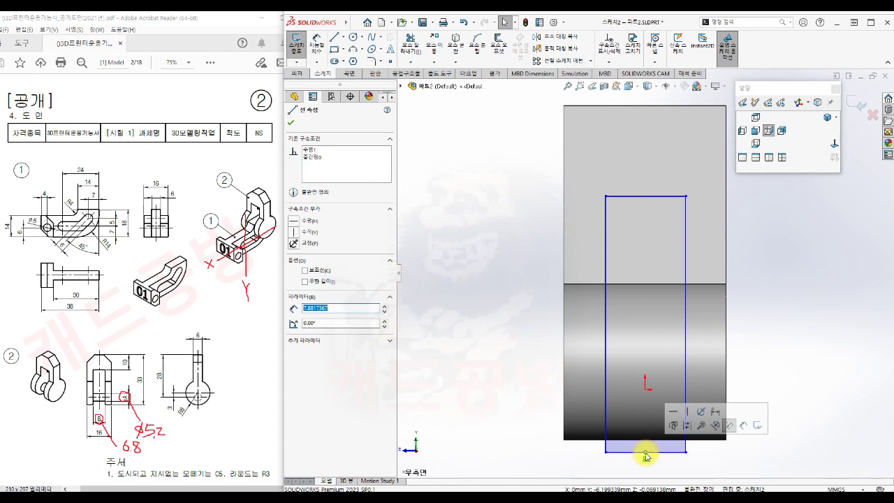
{"action": "left_click", "coordinate": [646, 389], "text": "ctrl"}
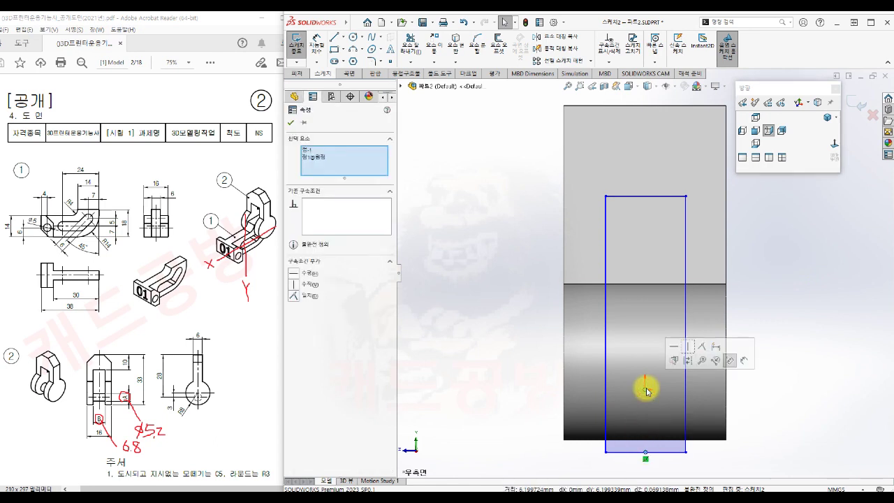
{"action": "left_click", "coordinate": [775, 428]}
{"action": "left_click", "coordinate": [674, 453]}
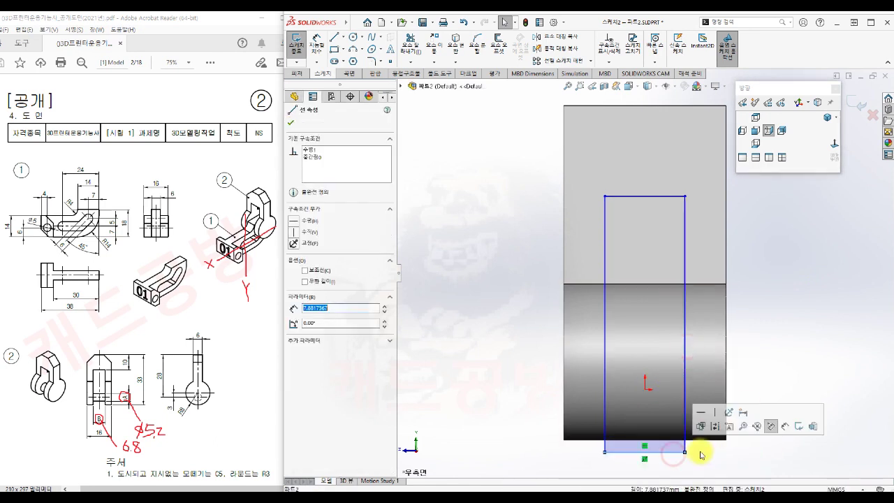
{"action": "left_click", "coordinate": [707, 441], "text": "ctrl"}
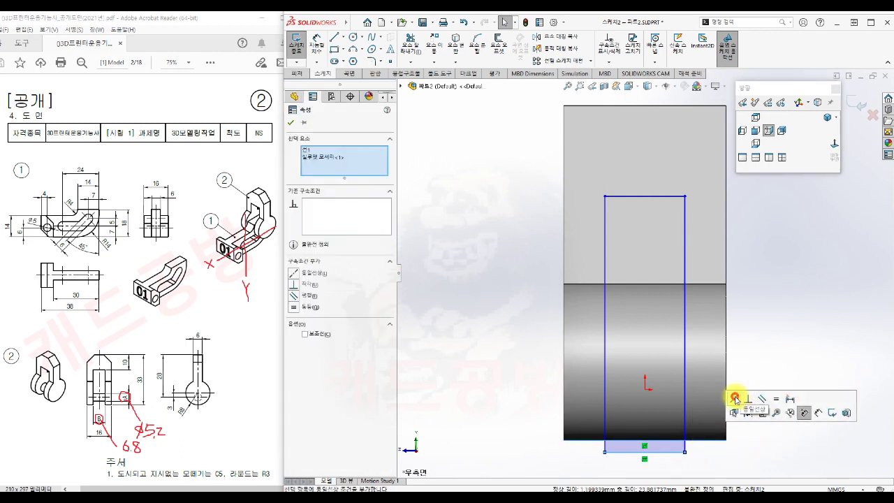
{"action": "left_click", "coordinate": [736, 398]}
{"action": "left_click", "coordinate": [755, 439]}
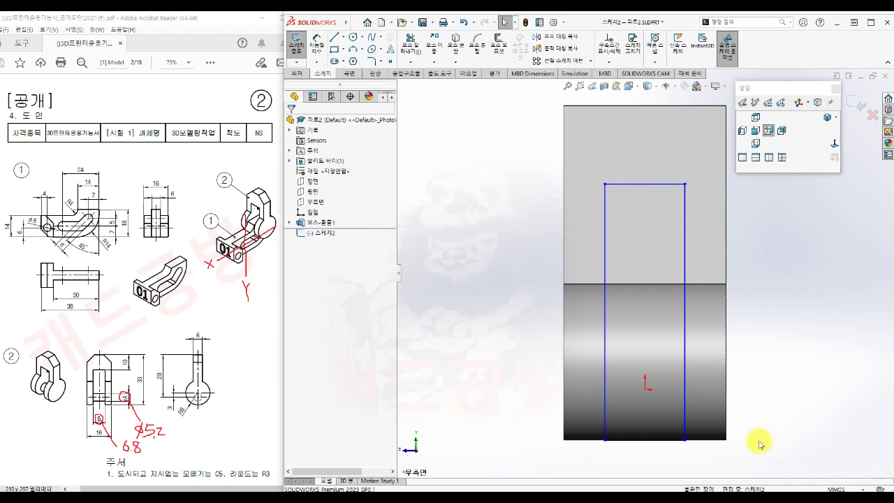
Dimension the rectangle's width as 6.8 mm between its two vertical sides
{"action": "key", "text": "s"}
{"action": "left_click", "coordinate": [790, 425]}
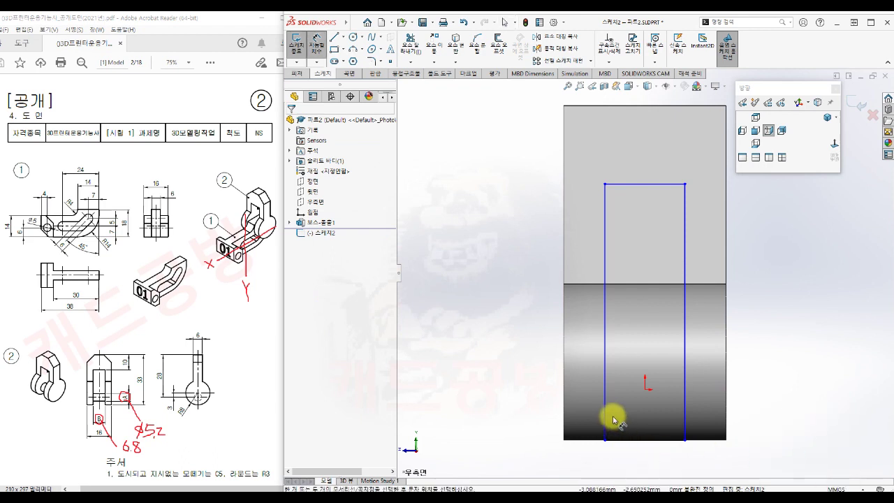
{"action": "left_click", "coordinate": [605, 409]}
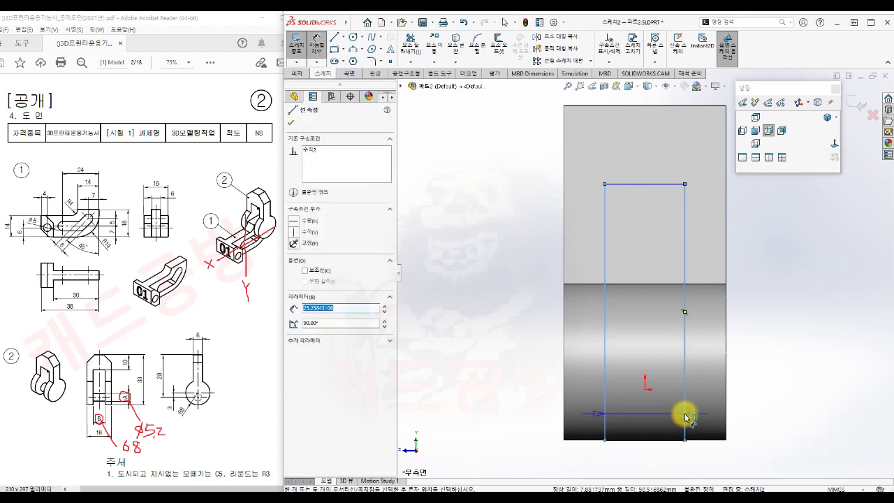
{"action": "scroll", "coordinate": [685, 418], "scroll_direction": "up", "scroll_amount": 1}
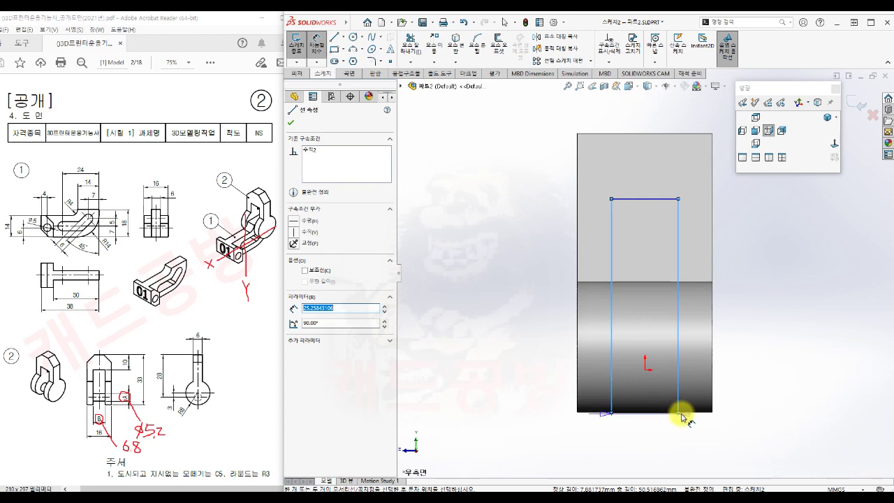
{"action": "left_click", "coordinate": [649, 434]}
{"action": "type", "text": "6"}
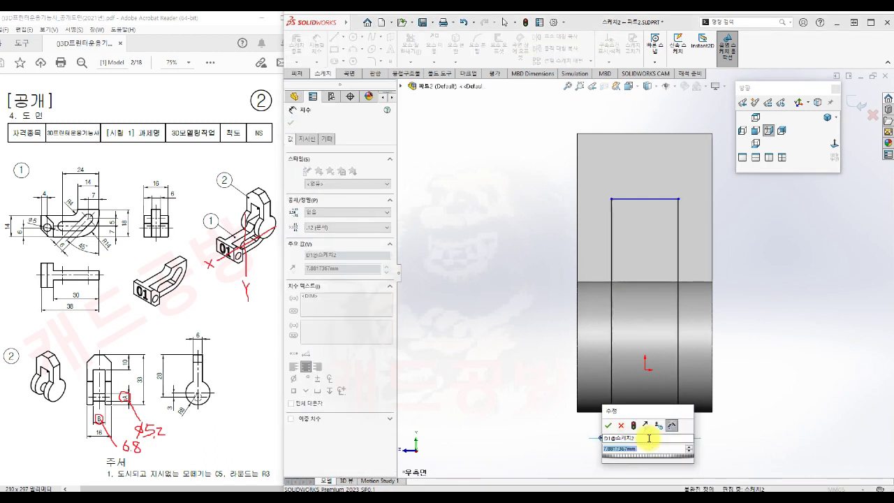
{"action": "type", "text": ".8"}
{"action": "key", "text": "Return"}
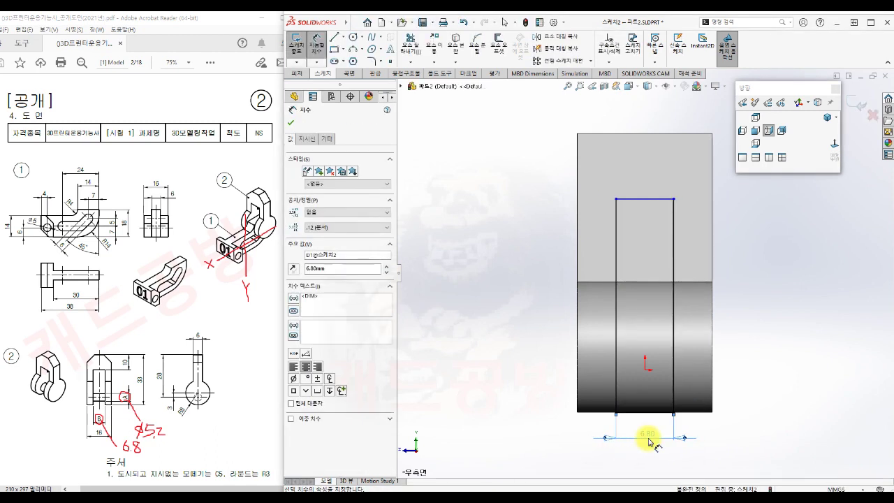
{"action": "left_click", "coordinate": [750, 405]}
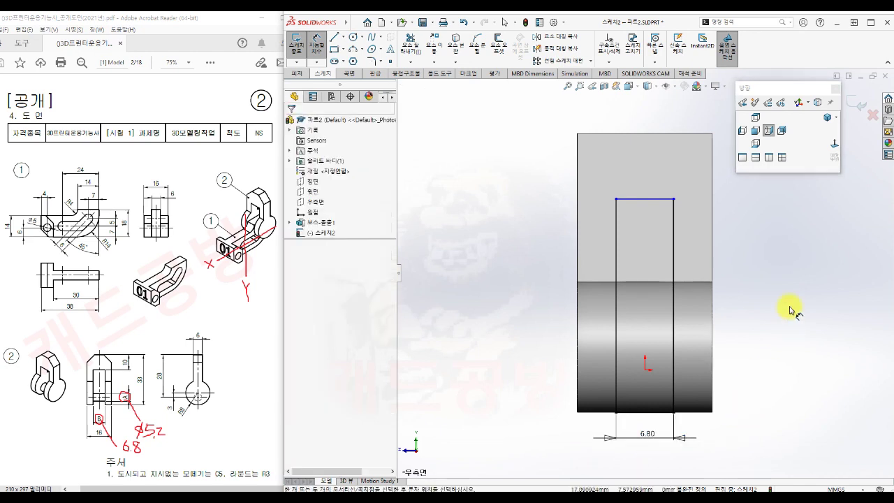
Dimension the distance from the rectangle's top edge to the body's top edge as 10 mm and exit the sketch
{"action": "left_click", "coordinate": [660, 200]}
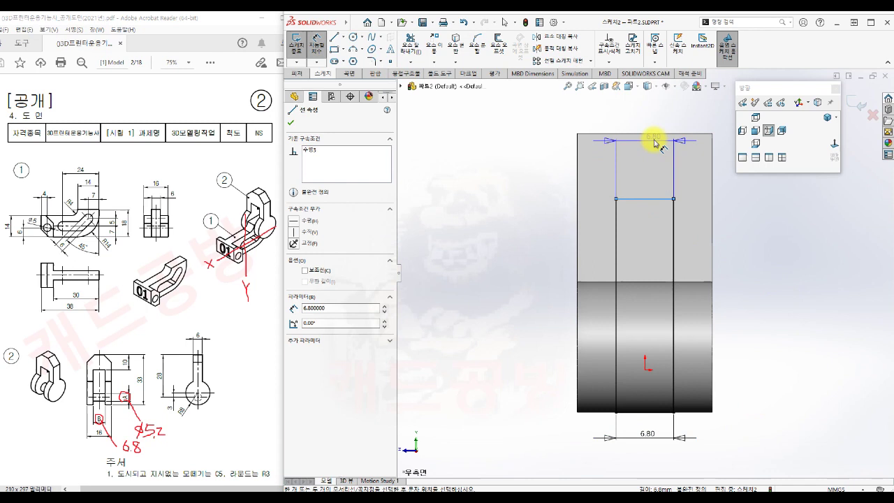
{"action": "left_click", "coordinate": [653, 133]}
{"action": "left_click", "coordinate": [538, 175]}
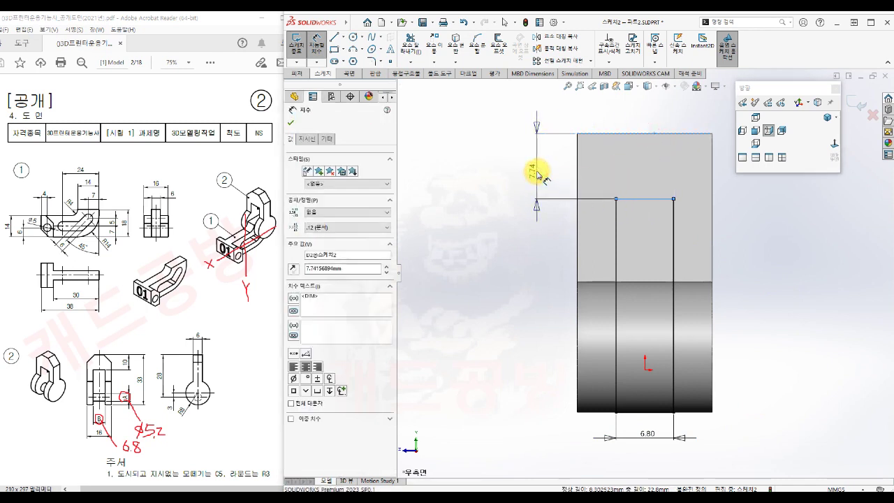
{"action": "type", "text": "10"}
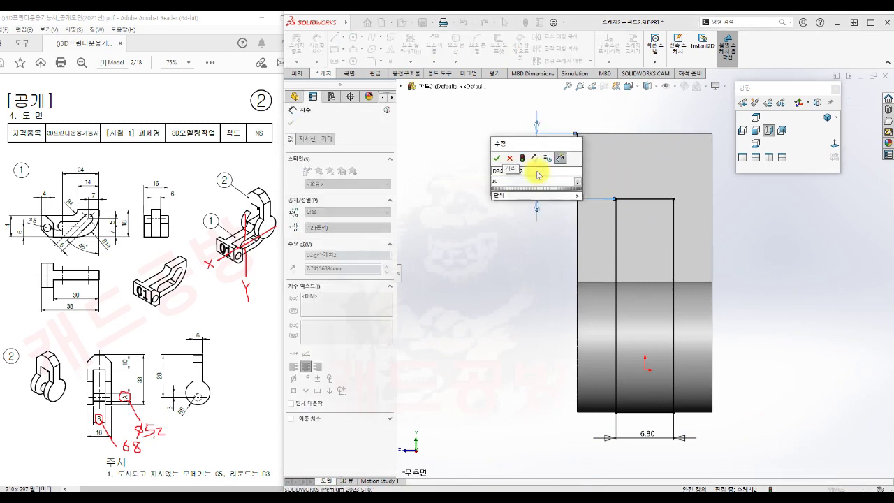
{"action": "key", "text": "Return"}
{"action": "key", "text": "Escape"}
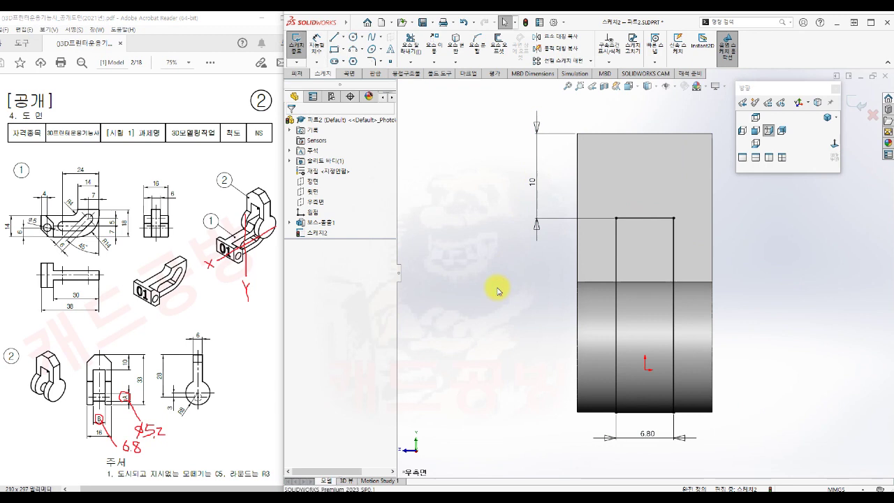
{"action": "right_click", "coordinate": [491, 295]}
{"action": "left_click", "coordinate": [568, 306]}
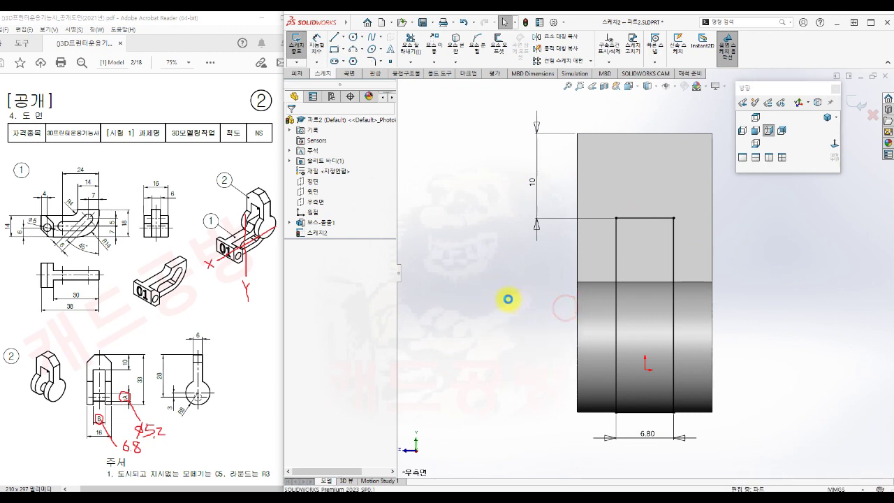
Cut-extrude the slot rectangle through all in both directions to split the body into two legs
{"action": "right_click", "coordinate": [509, 303]}
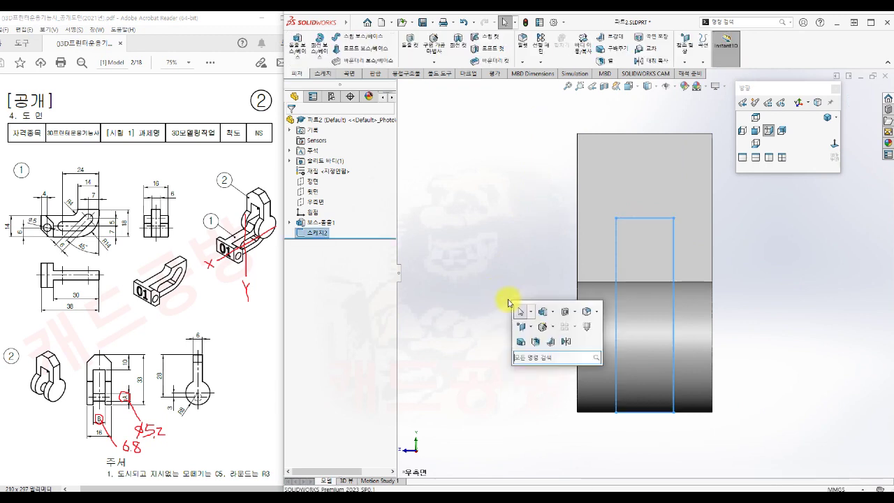
{"action": "left_click", "coordinate": [565, 314]}
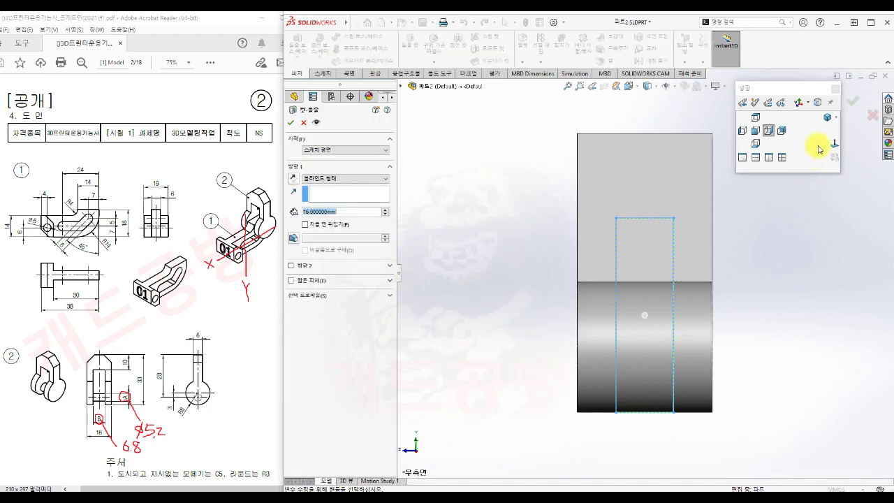
{"action": "left_click", "coordinate": [828, 118]}
{"action": "middle_click_drag", "start_coordinate": [757, 277], "coordinate": [755, 236]}
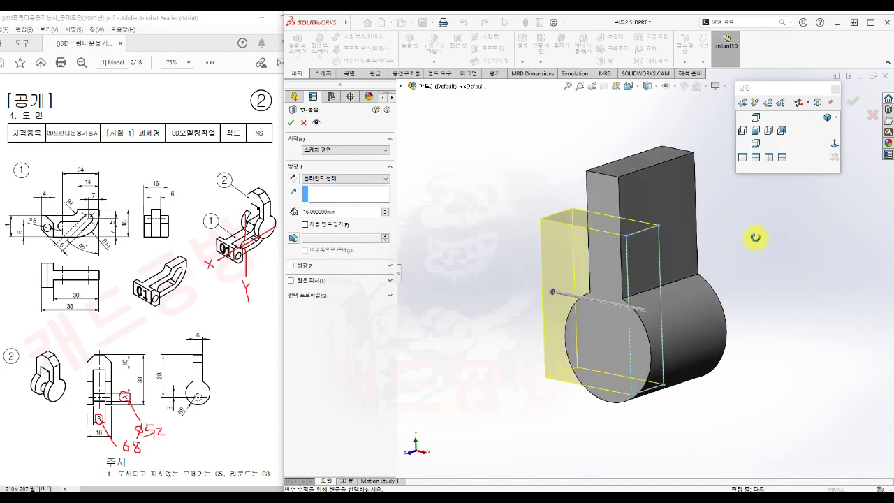
{"action": "left_click", "coordinate": [336, 180]}
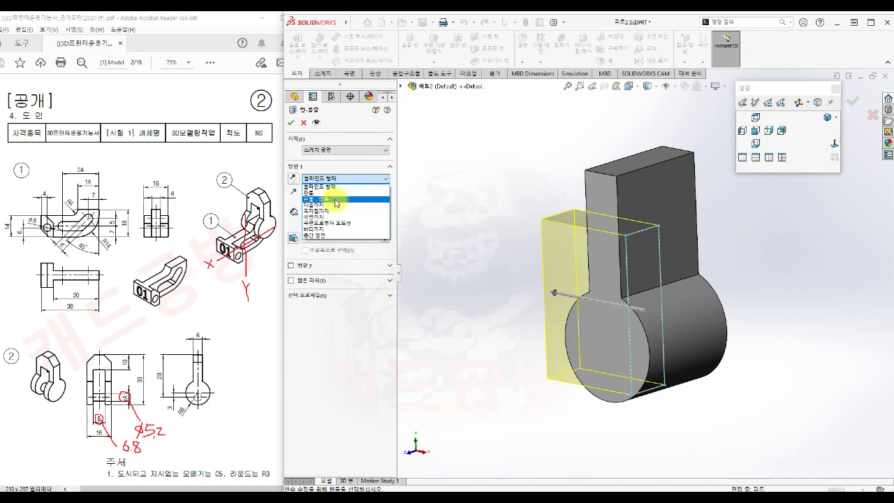
{"action": "left_click", "coordinate": [336, 203]}
{"action": "middle_click_drag", "start_coordinate": [468, 249], "coordinate": [573, 359]}
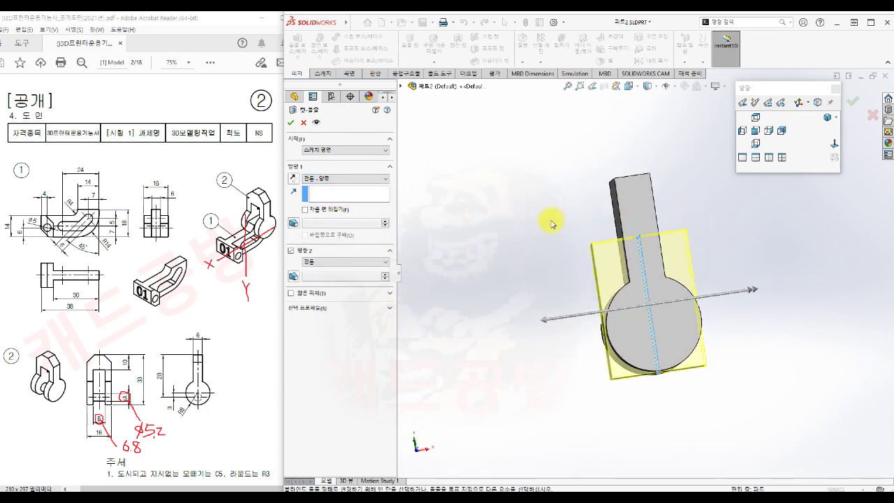
{"action": "middle_click_drag", "start_coordinate": [547, 235], "coordinate": [480, 240]}
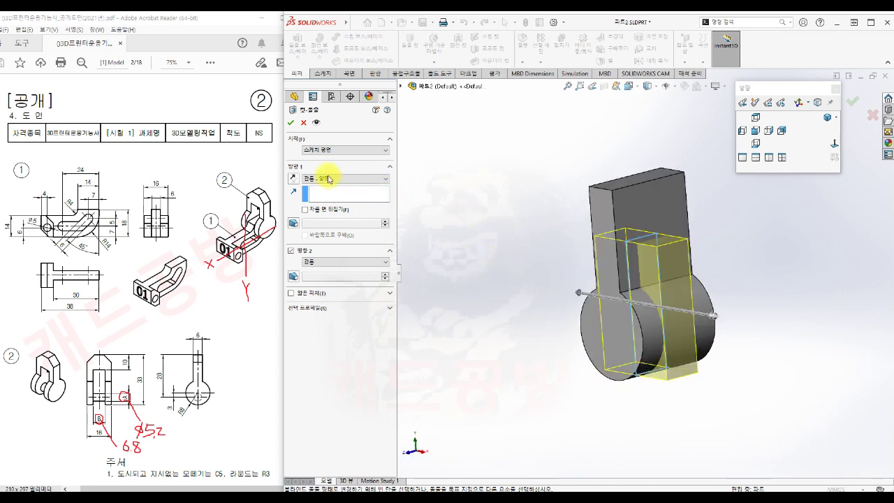
{"action": "left_click", "coordinate": [293, 126]}
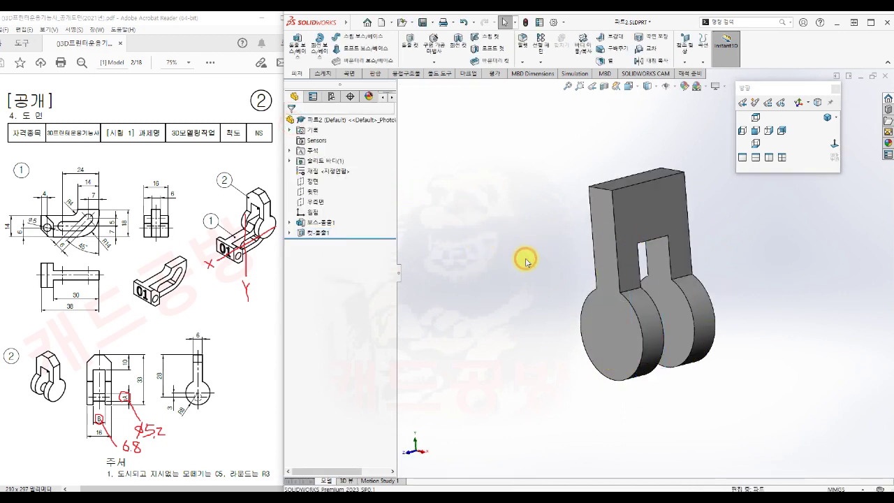
Chamfer the two short outer edges at the top of the body by 5 mm using the symmetric offset-face type
{"action": "middle_click_drag", "start_coordinate": [536, 318], "coordinate": [561, 294]}
{"action": "scroll", "coordinate": [671, 231], "scroll_direction": "down", "scroll_amount": 1}
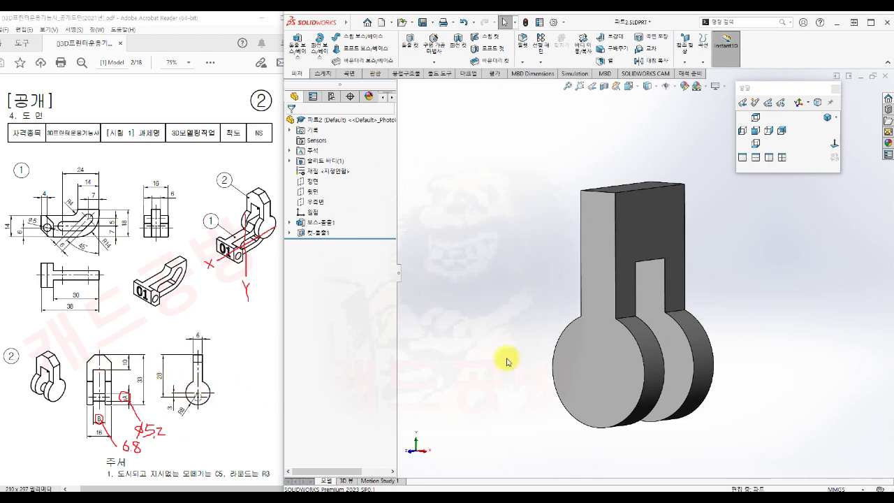
{"action": "right_click", "coordinate": [482, 345]}
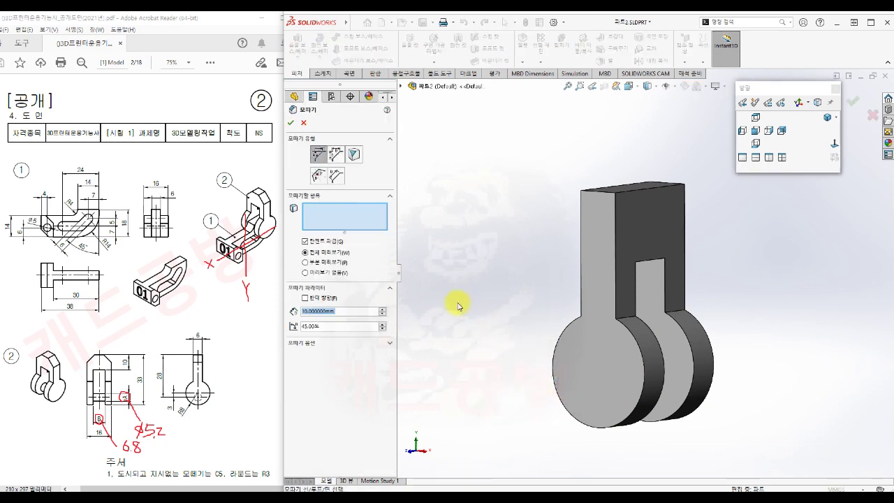
{"action": "left_click", "coordinate": [336, 155]}
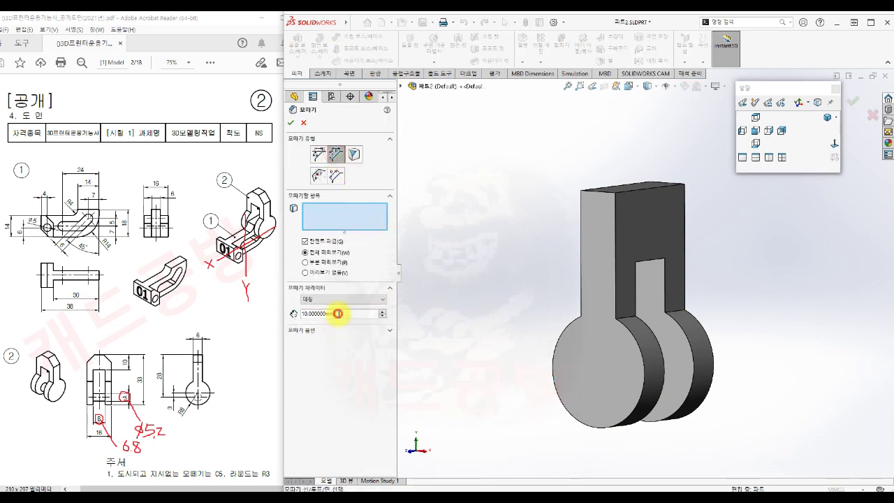
{"action": "type", "text": "5"}
{"action": "left_click", "coordinate": [489, 341]}
{"action": "left_click", "coordinate": [594, 193]}
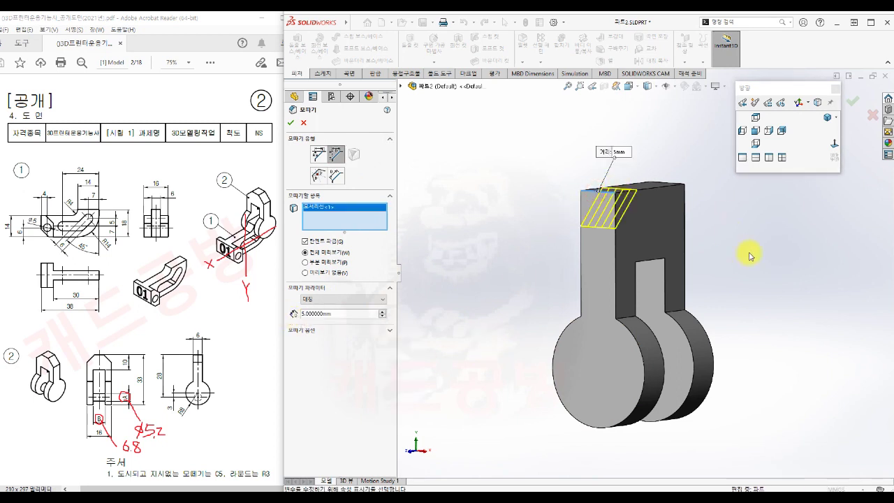
{"action": "middle_click_drag", "start_coordinate": [745, 254], "coordinate": [733, 246]}
{"action": "left_click", "coordinate": [674, 184]}
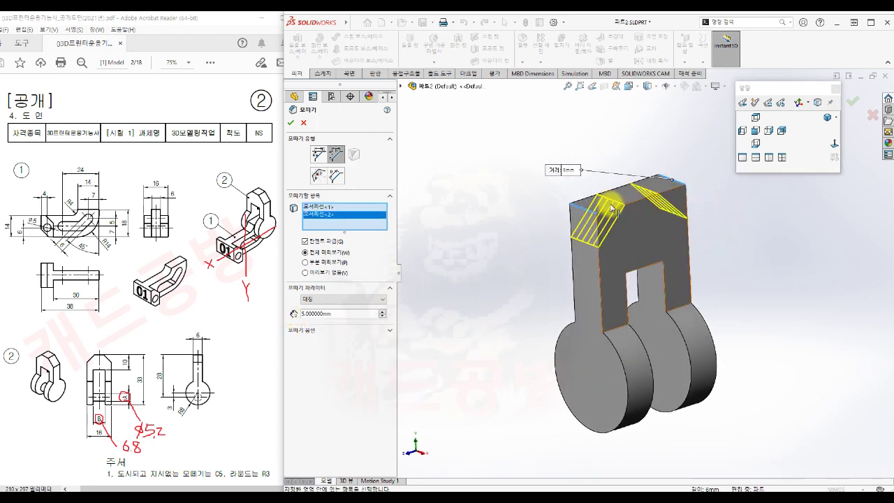
{"action": "left_click", "coordinate": [292, 124]}
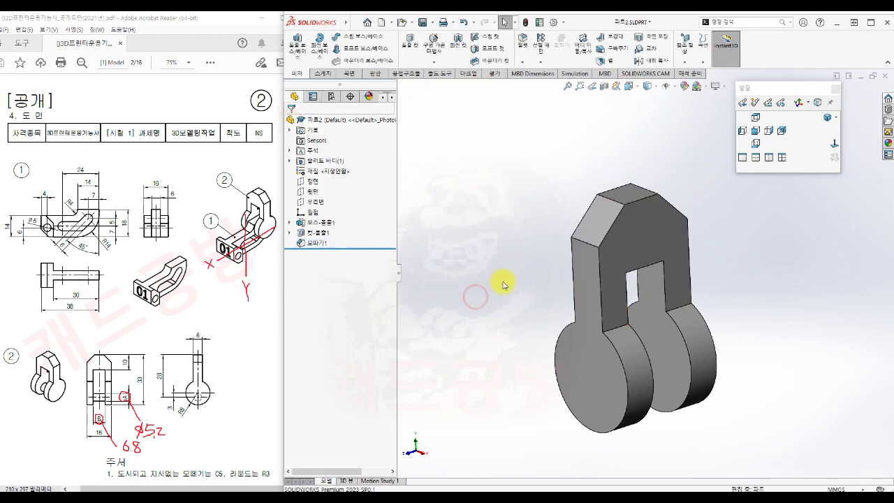
Start a boss extrude from the body's first sketch, using only its small circle region between the two legs as the profile
{"action": "middle_click_drag", "start_coordinate": [473, 295], "coordinate": [508, 239]}
{"action": "key", "text": "ctrl+7"}
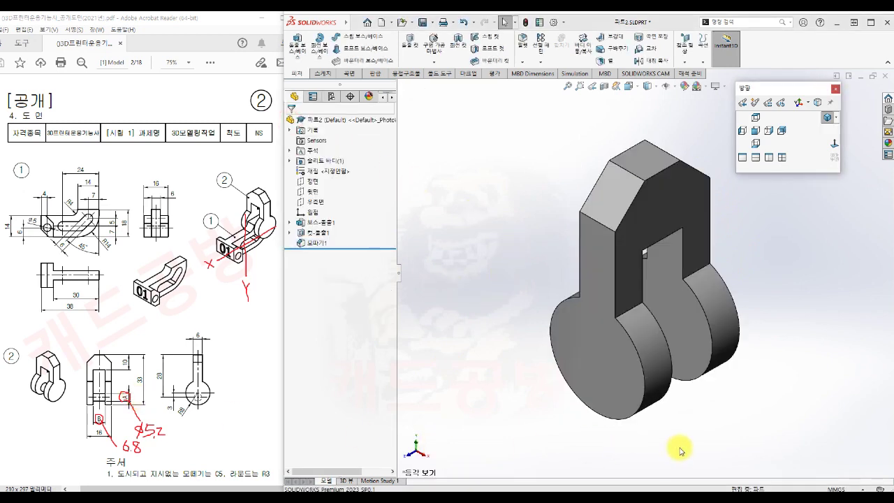
{"action": "middle_click_drag", "start_coordinate": [683, 431], "coordinate": [662, 377]}
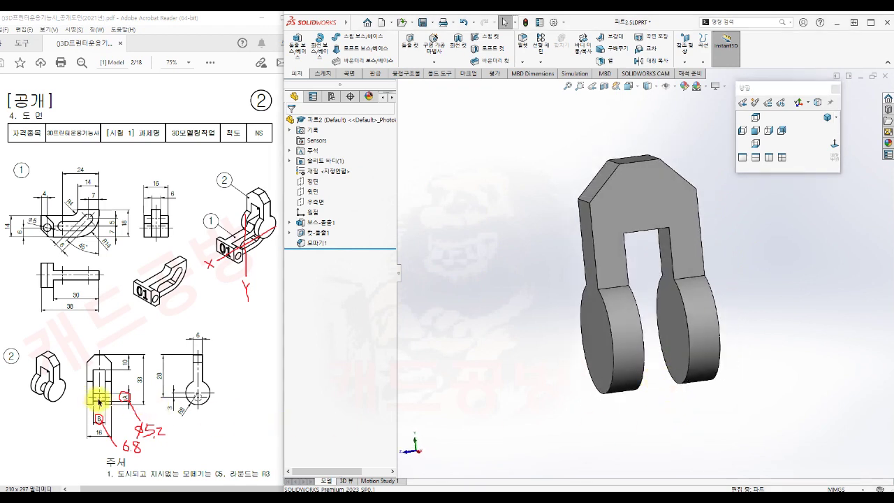
{"action": "key", "text": "s"}
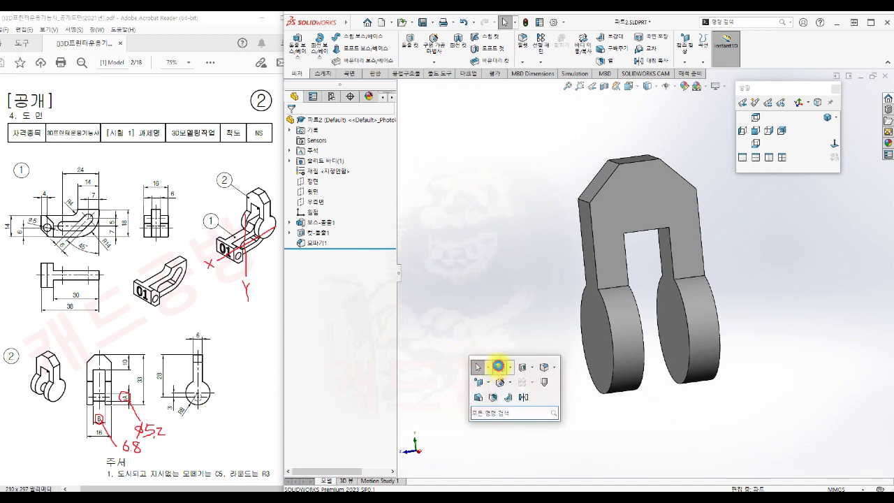
{"action": "left_click", "coordinate": [498, 365]}
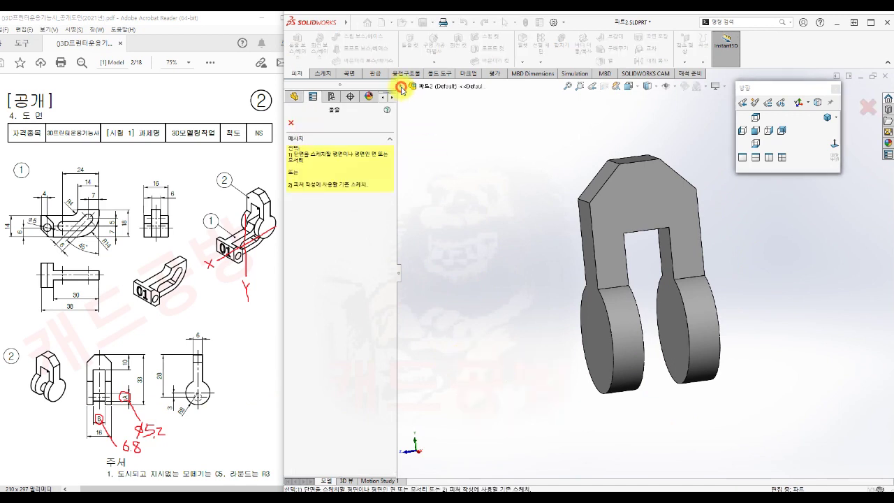
{"action": "left_click", "coordinate": [401, 86]}
{"action": "left_click", "coordinate": [412, 189]}
{"action": "left_click", "coordinate": [451, 200]}
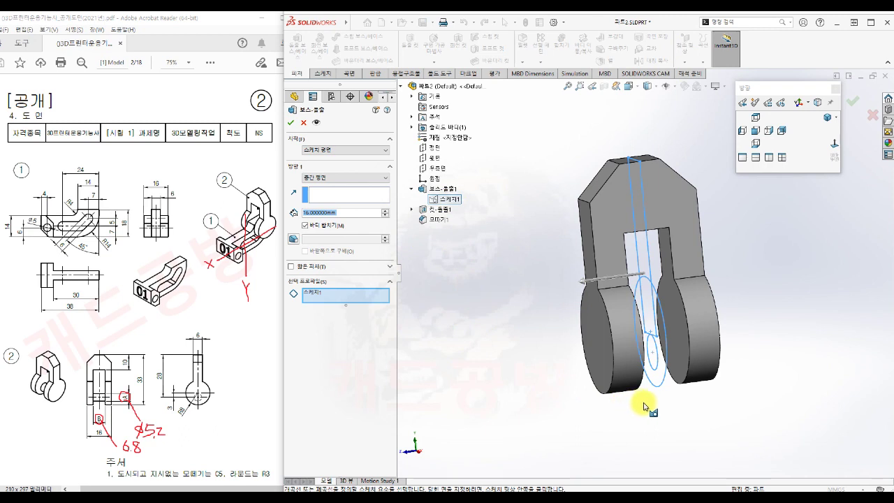
{"action": "scroll", "coordinate": [653, 393], "scroll_direction": "down", "scroll_amount": 2}
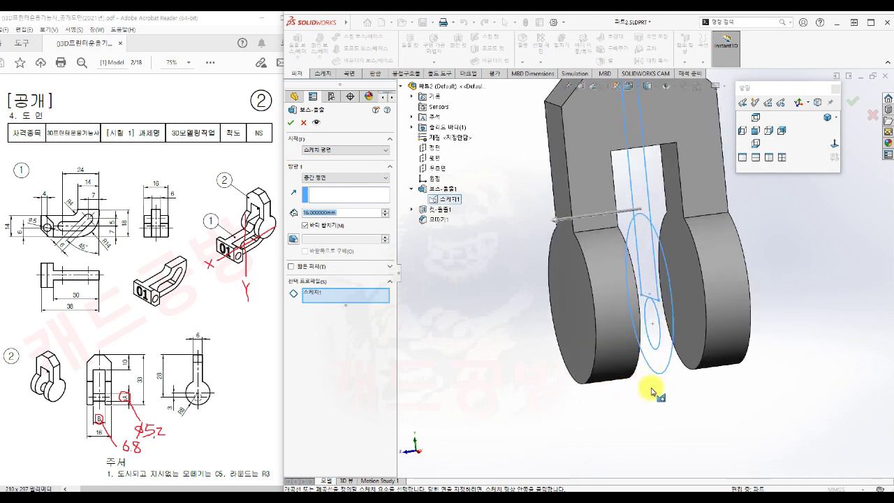
{"action": "left_click", "coordinate": [656, 335]}
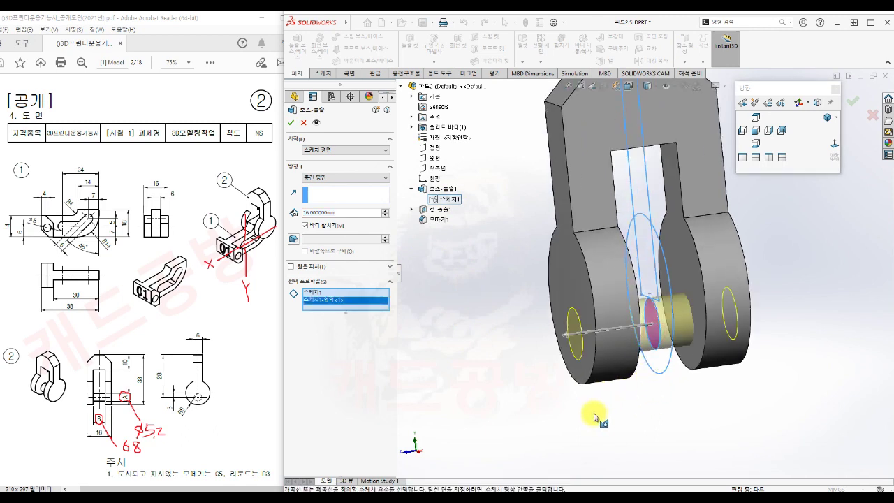
{"action": "scroll", "coordinate": [628, 423], "scroll_direction": "up", "scroll_amount": 2}
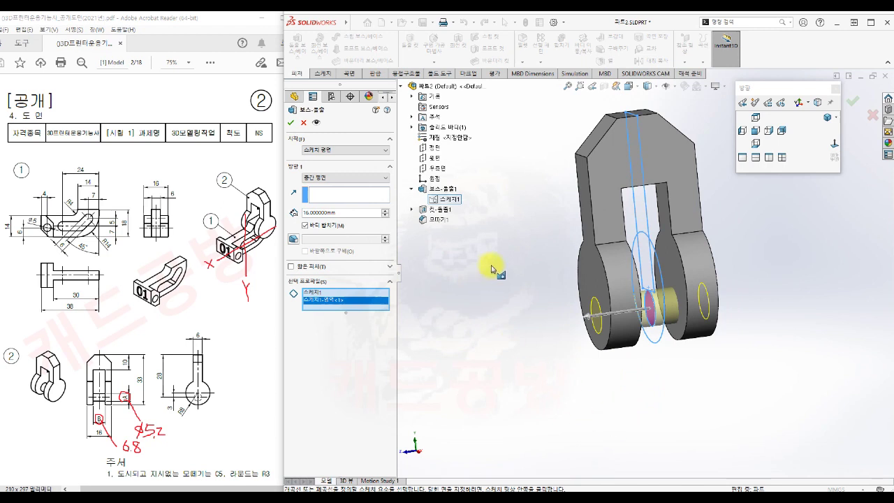
Extrude the small circle from one leg's inner face up to the surface of the opposite leg, forming the connecting pin
{"action": "left_click", "coordinate": [336, 151]}
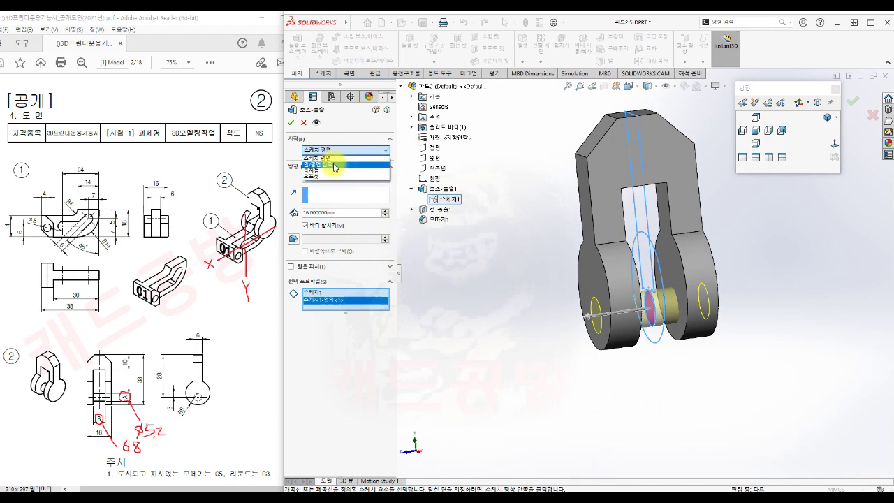
{"action": "left_click", "coordinate": [335, 165]}
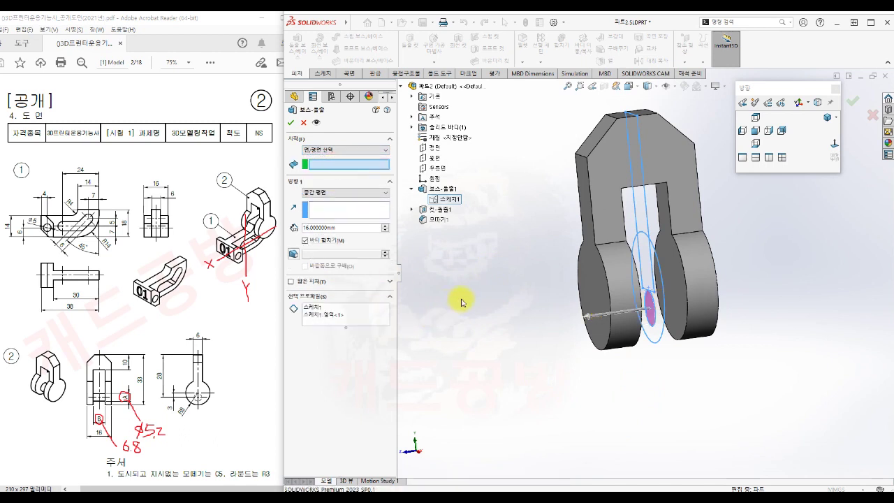
{"action": "left_click", "coordinate": [679, 315]}
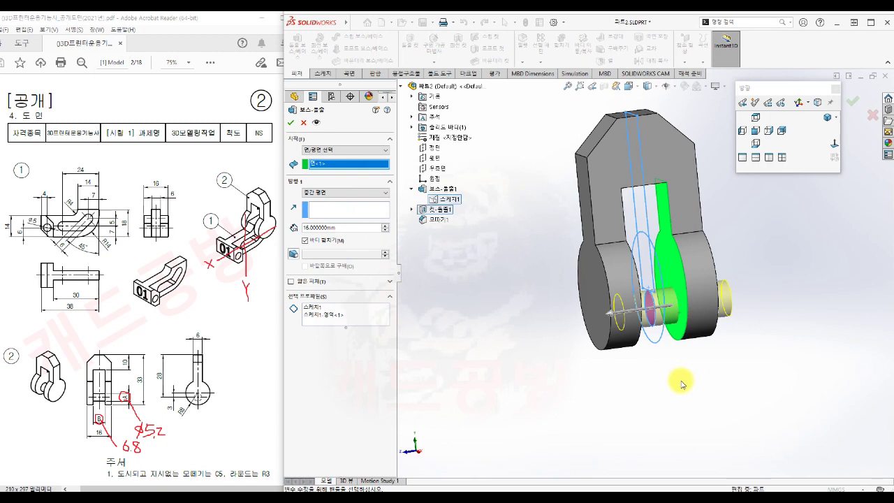
{"action": "left_click", "coordinate": [325, 192]}
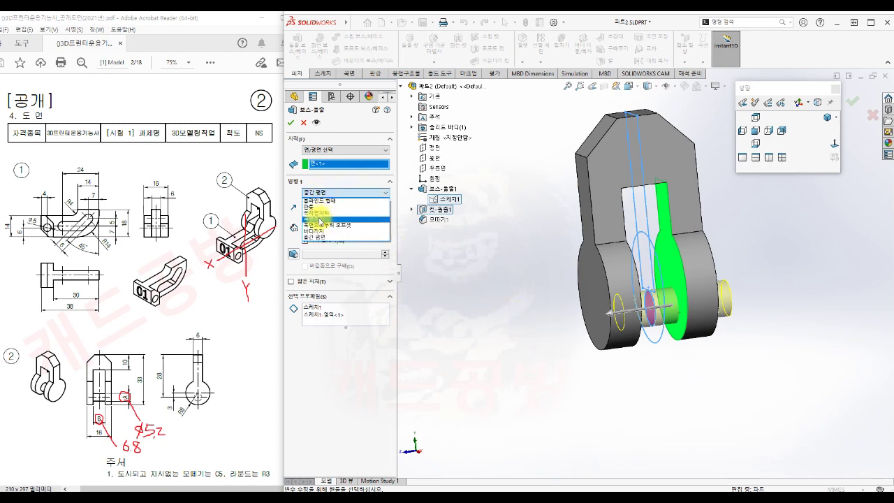
{"action": "left_click", "coordinate": [319, 219]}
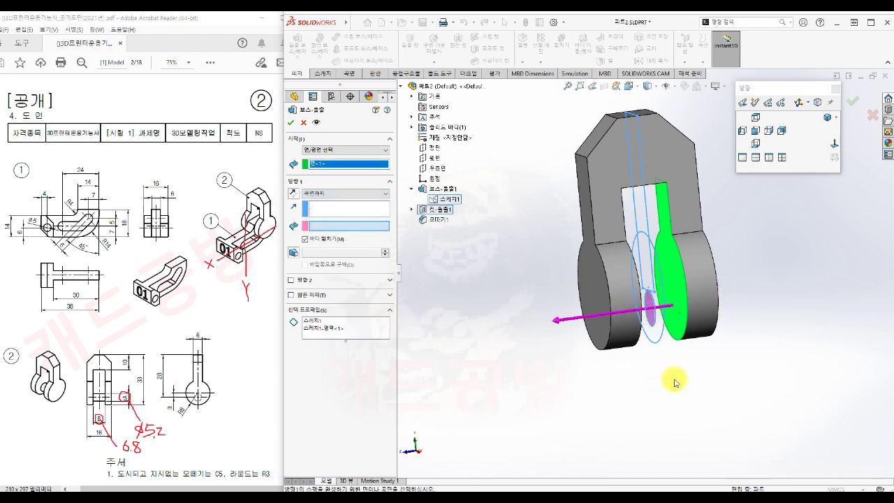
{"action": "left_click", "coordinate": [623, 267]}
{"action": "middle_click_drag", "start_coordinate": [581, 418], "coordinate": [599, 385]}
{"action": "middle_click_drag", "start_coordinate": [642, 365], "coordinate": [639, 419]}
{"action": "left_click", "coordinate": [290, 122]}
{"action": "scroll", "coordinate": [654, 387], "scroll_direction": "up", "scroll_amount": 1}
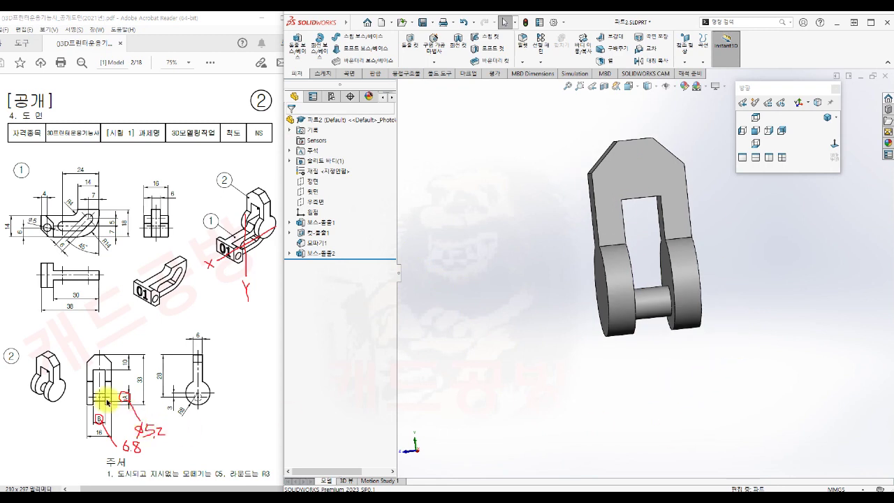
Save and close part 2 in isometric view, and create a new assembly from the 내조립품 template
{"action": "left_click", "coordinate": [827, 117]}
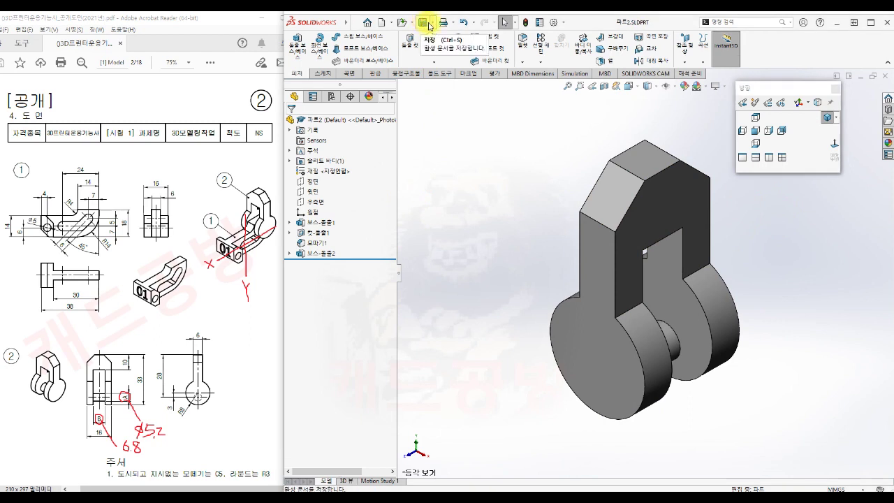
{"action": "left_click", "coordinate": [885, 76]}
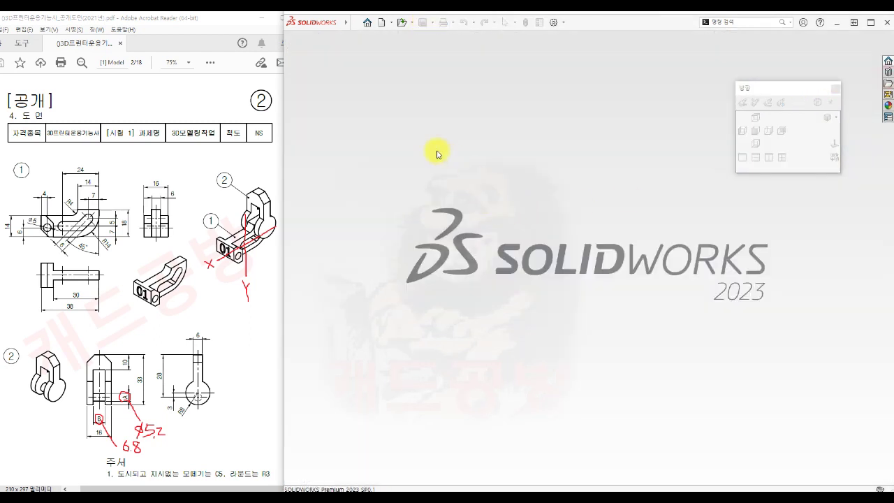
{"action": "left_click", "coordinate": [381, 23]}
{"action": "left_click", "coordinate": [471, 150]}
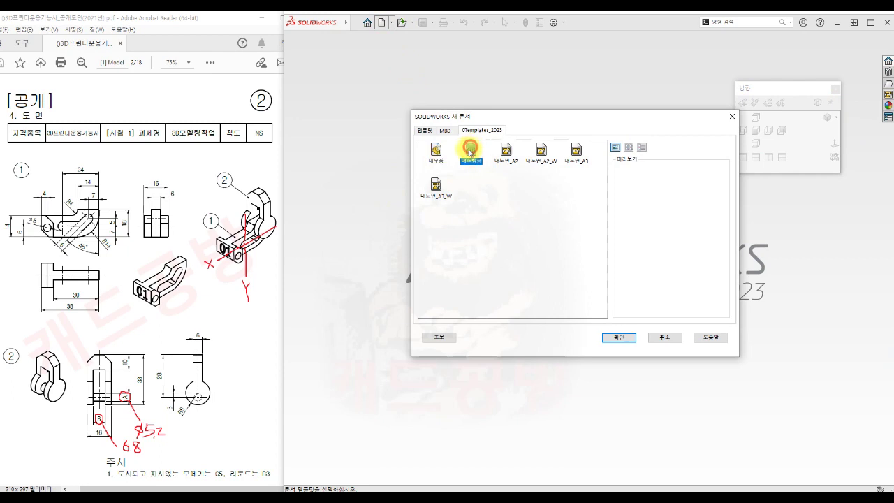
{"action": "left_click", "coordinate": [624, 339]}
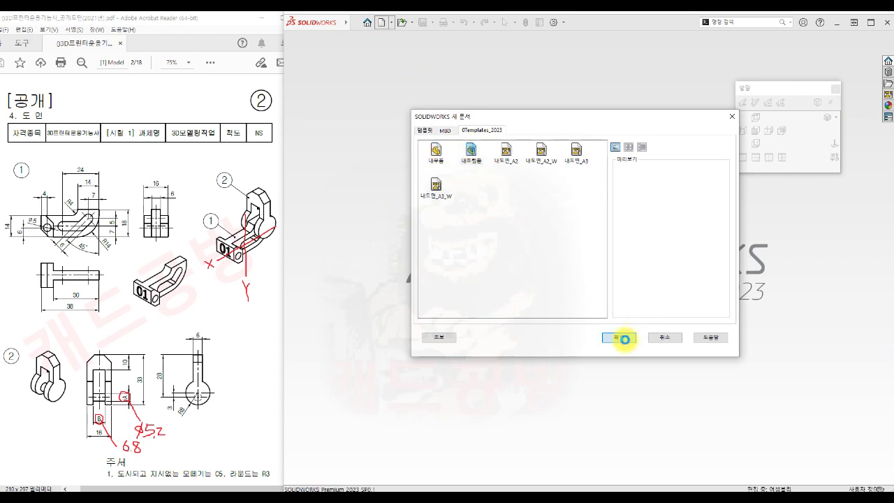
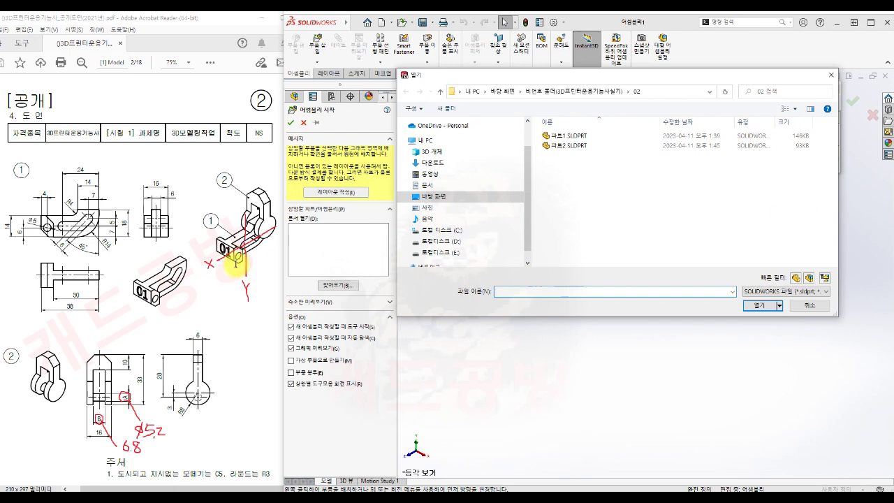
Insert 파트1.SLDPRT from folder 02 as the first component, fixed at the assembly origin
{"action": "left_click", "coordinate": [561, 135]}
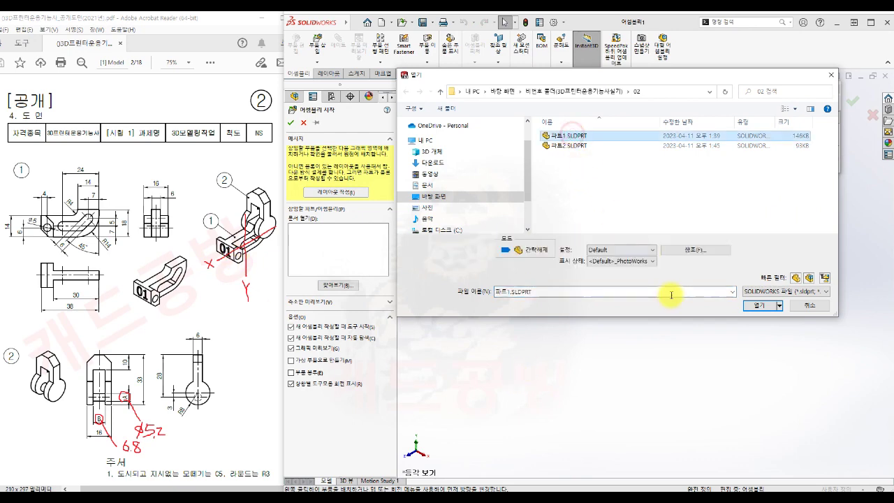
{"action": "left_click", "coordinate": [758, 306]}
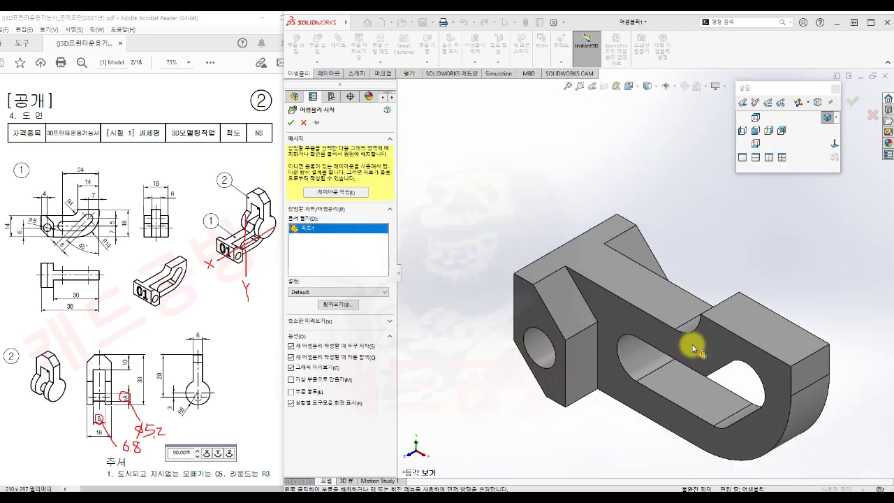
{"action": "scroll", "coordinate": [704, 339], "scroll_direction": "up", "scroll_amount": 5}
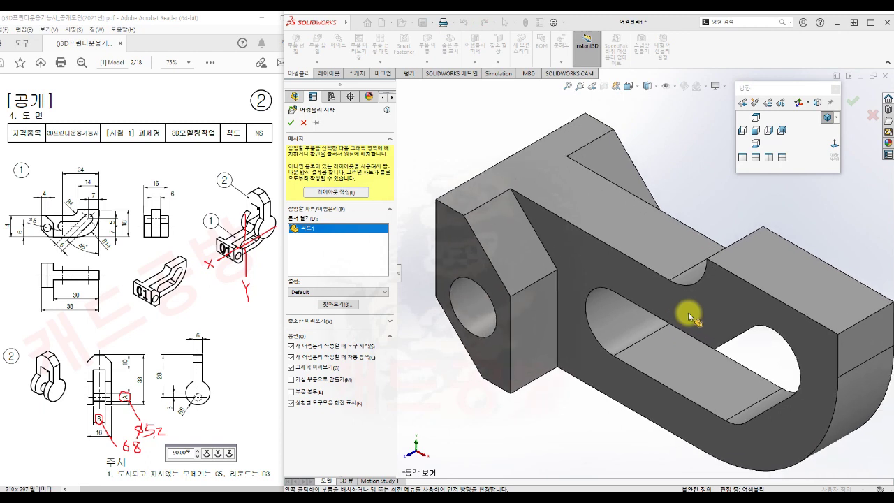
{"action": "scroll", "coordinate": [696, 328], "scroll_direction": "up", "scroll_amount": 3}
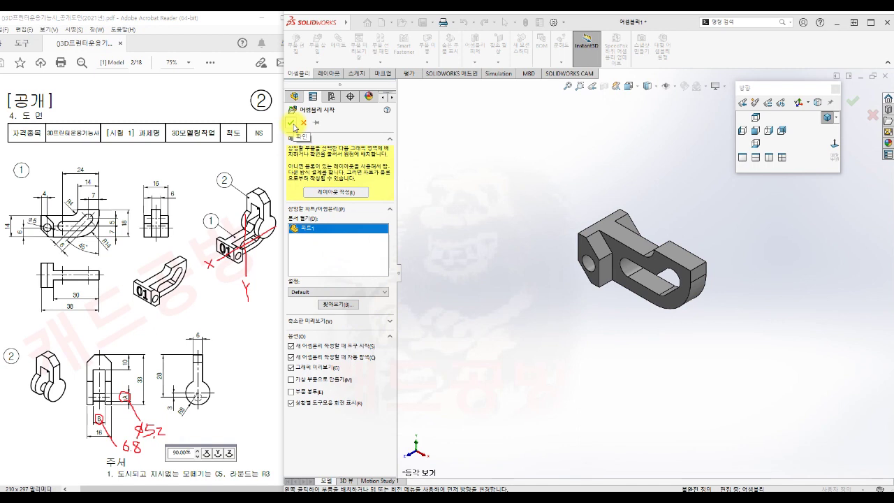
{"action": "left_click", "coordinate": [292, 124]}
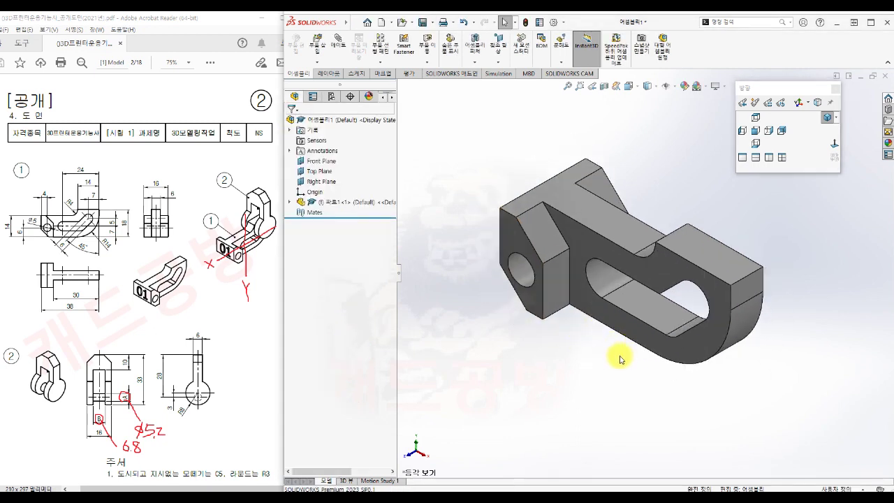
Insert 파트2.SLDPRT as the second component and place it freely above part 1
{"action": "middle_click_drag", "start_coordinate": [619, 365], "coordinate": [625, 399], "text": "ctrl"}
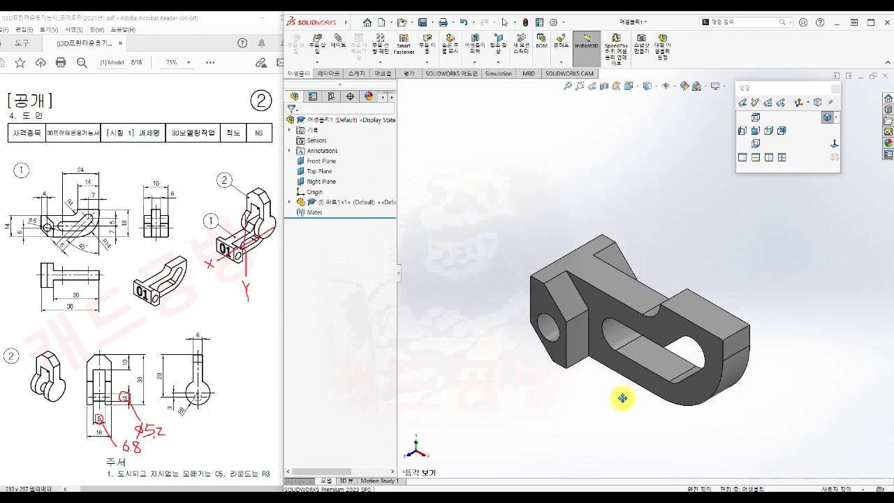
{"action": "key", "text": "s"}
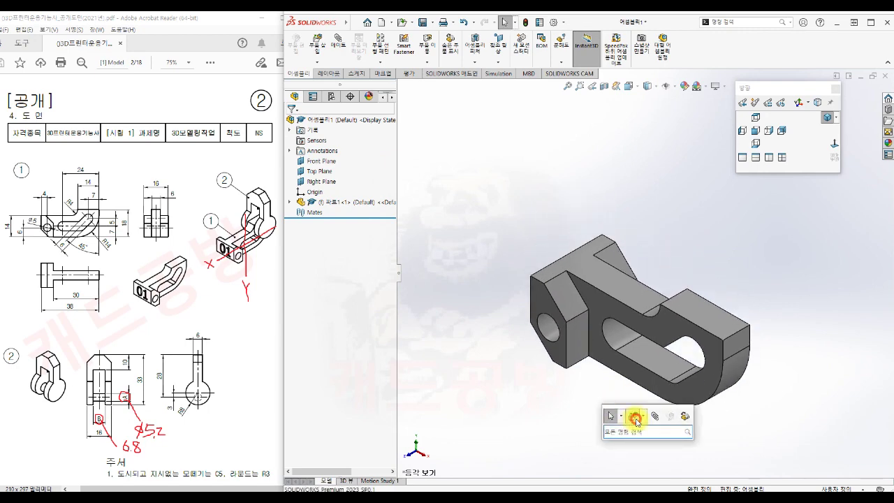
{"action": "left_click", "coordinate": [632, 416]}
{"action": "left_click", "coordinate": [567, 145]}
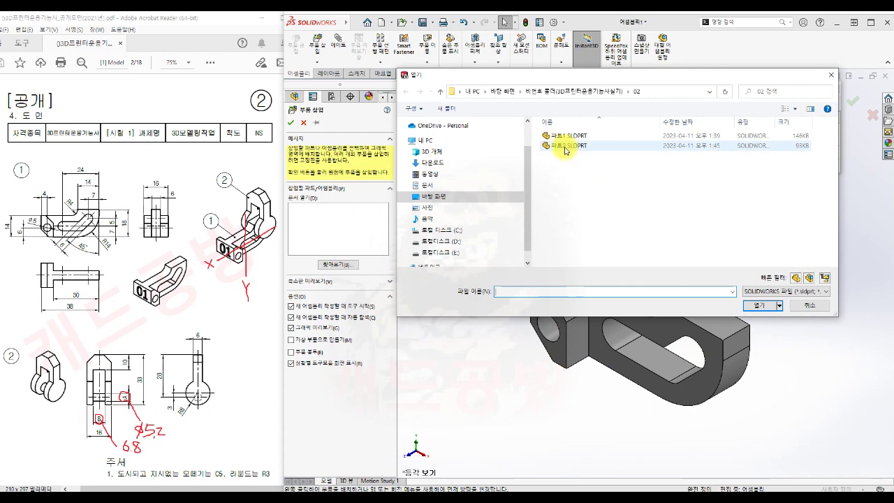
{"action": "left_click", "coordinate": [762, 305]}
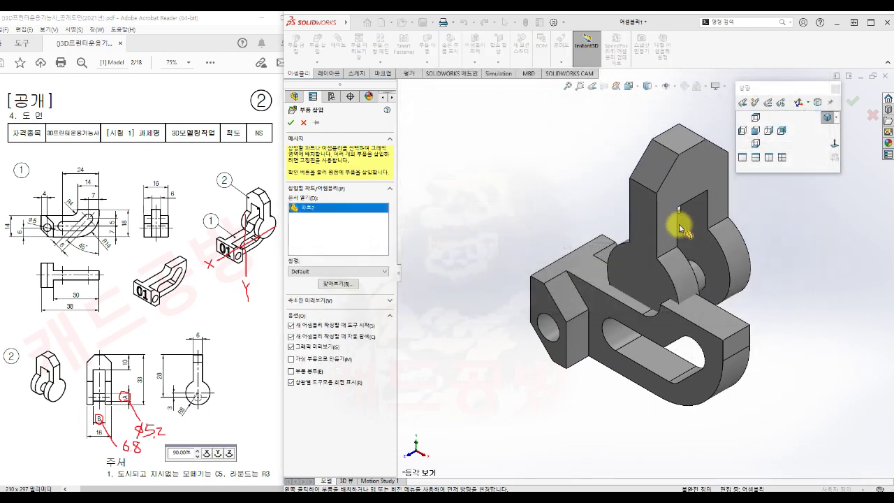
{"action": "middle_click_drag", "start_coordinate": [657, 198], "coordinate": [646, 244], "text": "ctrl"}
{"action": "scroll", "coordinate": [659, 217], "scroll_direction": "down", "scroll_amount": 1}
{"action": "scroll", "coordinate": [659, 217], "scroll_direction": "up", "scroll_amount": 2}
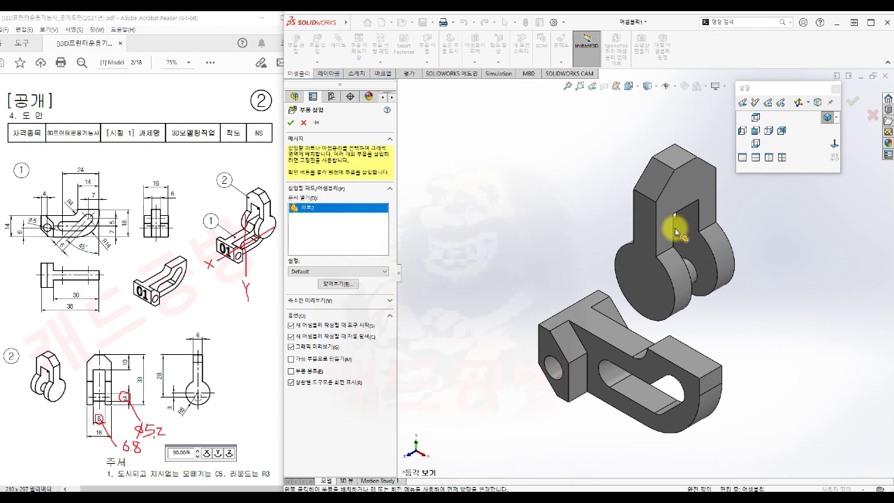
{"action": "left_click", "coordinate": [674, 232]}
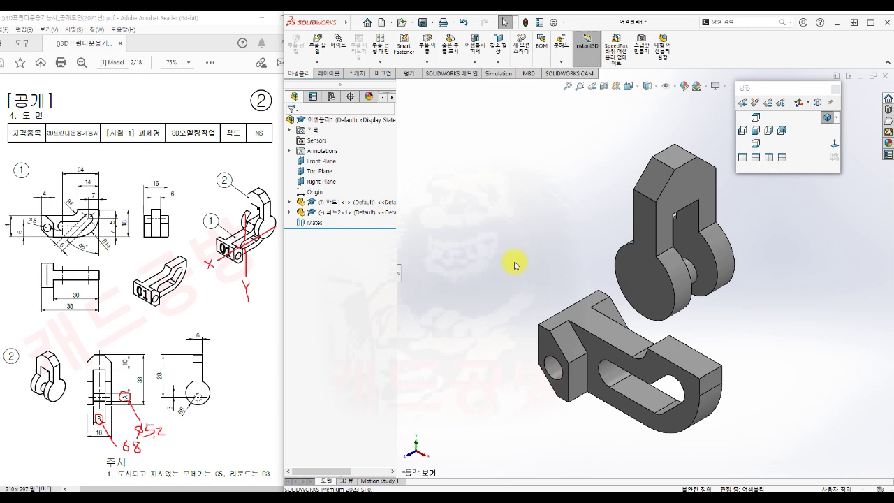
Add a concentric mate between the curved end face of part 1's slot and part 2's connecting pin
{"action": "key", "text": "s"}
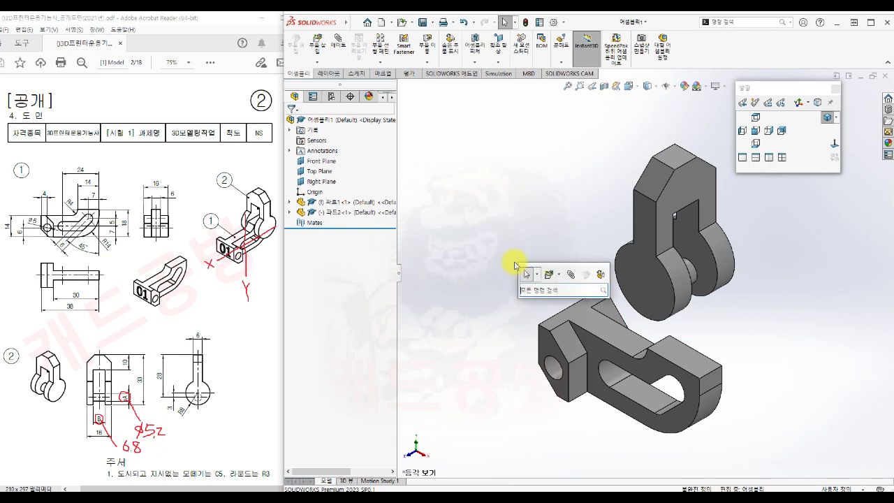
{"action": "left_click", "coordinate": [572, 279]}
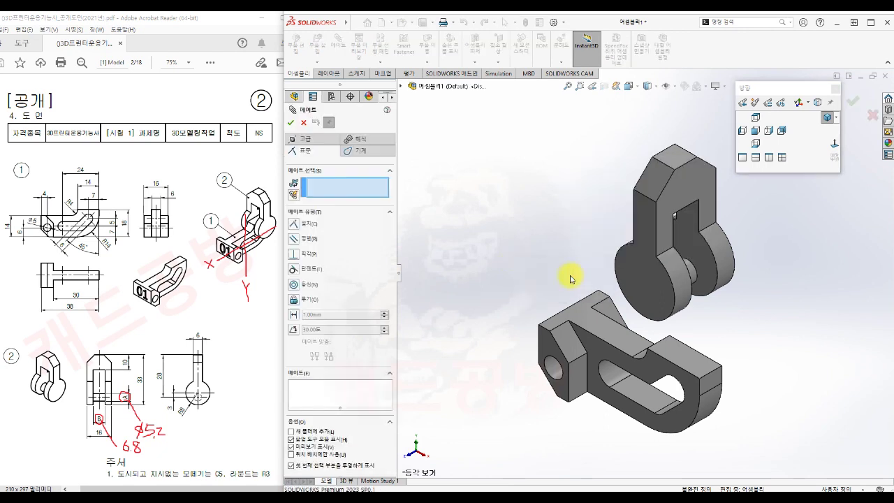
{"action": "left_click", "coordinate": [402, 86]}
{"action": "left_click", "coordinate": [412, 179]}
{"action": "left_click", "coordinate": [411, 169]}
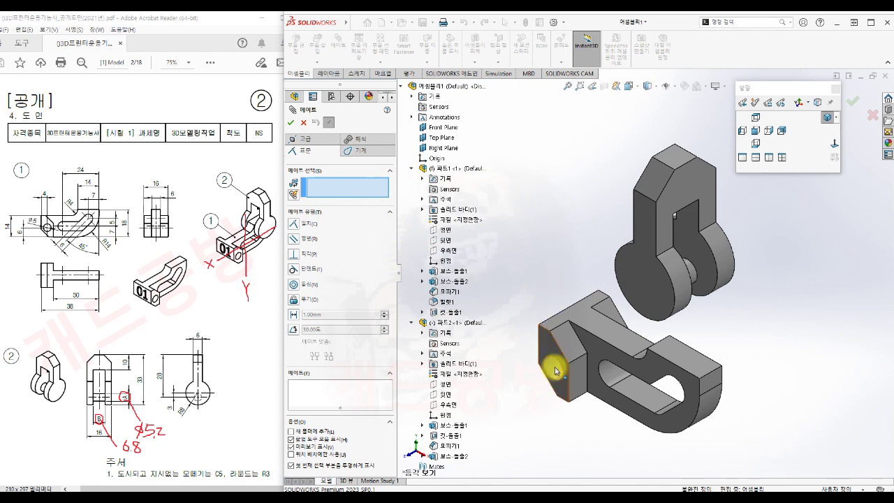
{"action": "scroll", "coordinate": [733, 413], "scroll_direction": "down", "scroll_amount": 2}
{"action": "middle_click_drag", "start_coordinate": [727, 415], "coordinate": [767, 347]}
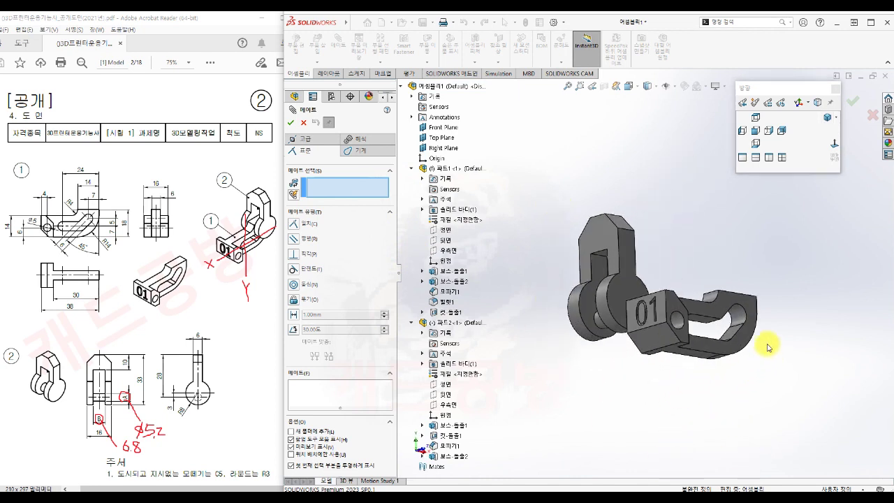
{"action": "left_click", "coordinate": [739, 311]}
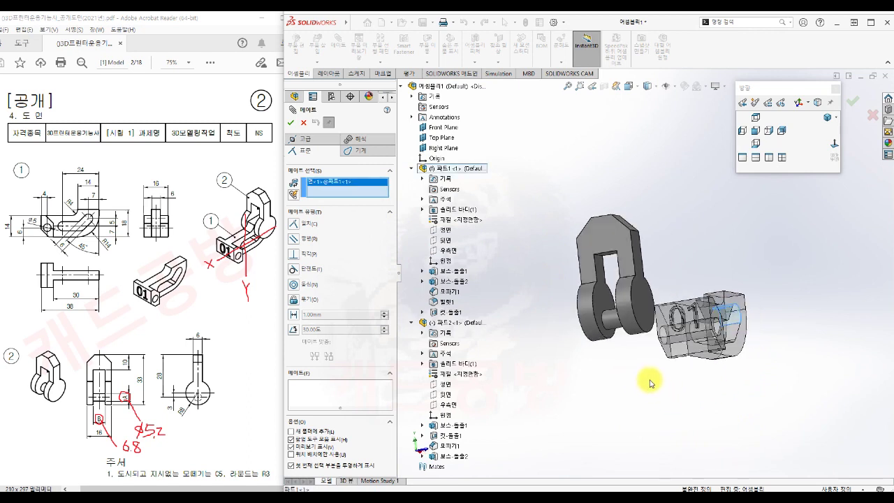
{"action": "left_click", "coordinate": [598, 315]}
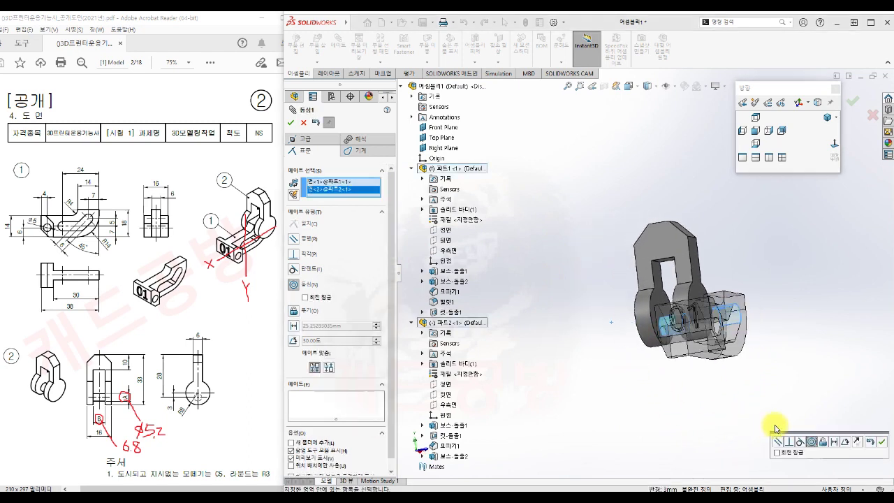
{"action": "left_click", "coordinate": [886, 443]}
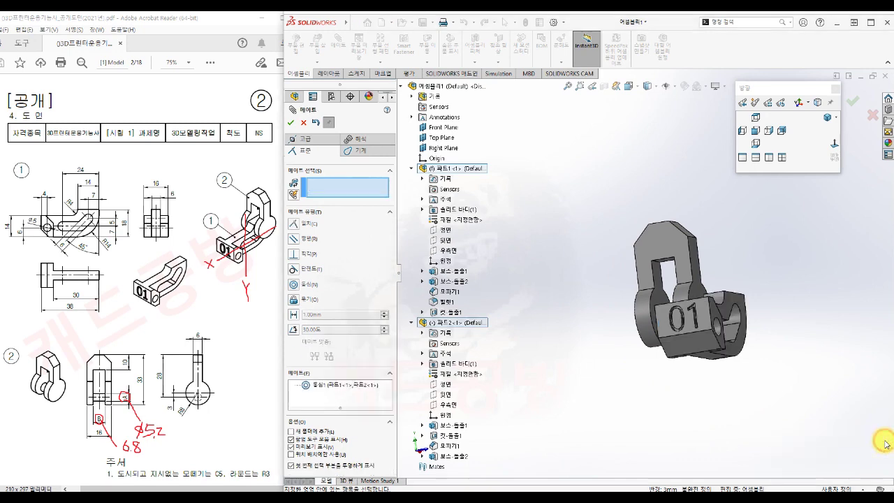
Centre part 2 on part 1 with a coincident mate between the front planes (정면) of both parts
{"action": "left_click", "coordinate": [755, 132]}
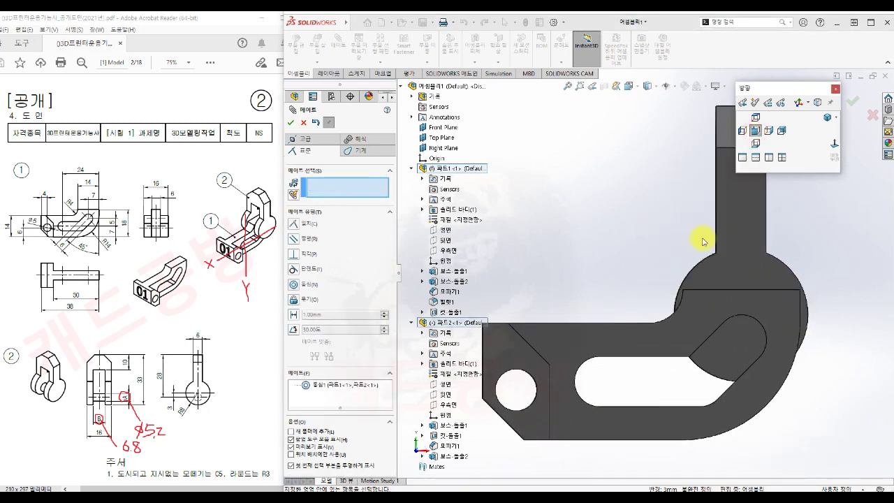
{"action": "left_click", "coordinate": [769, 130]}
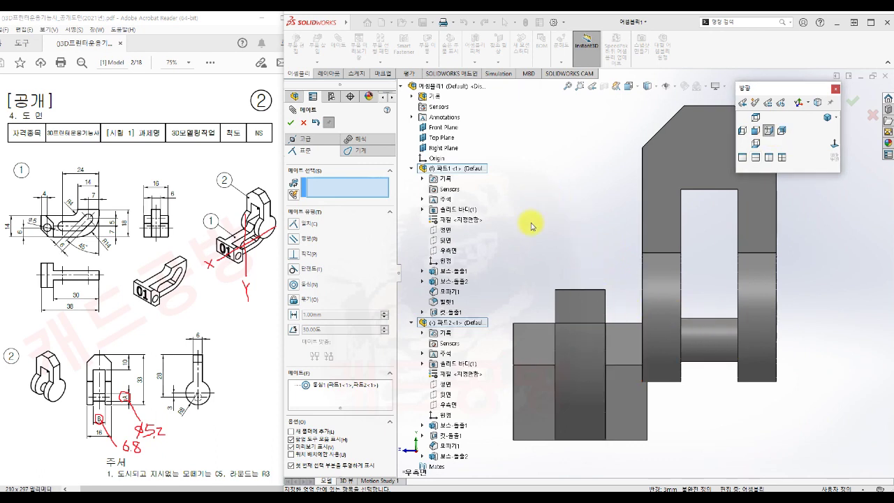
{"action": "left_click", "coordinate": [447, 231]}
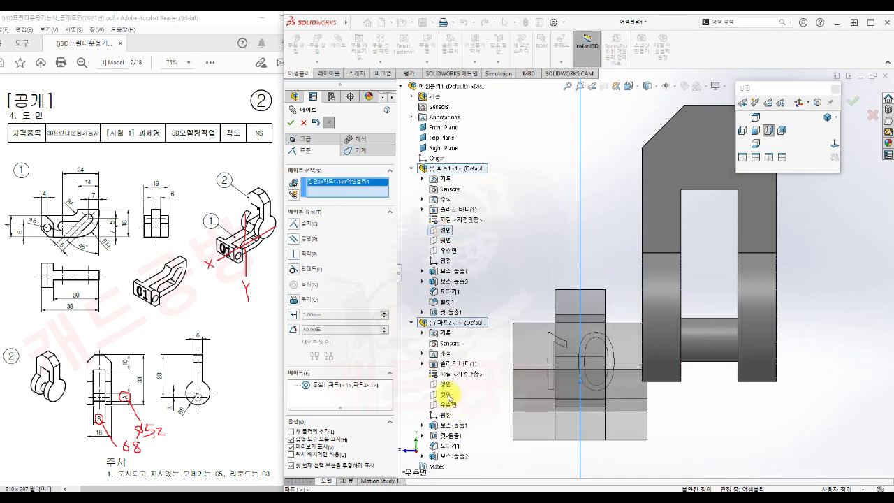
{"action": "left_click", "coordinate": [445, 384]}
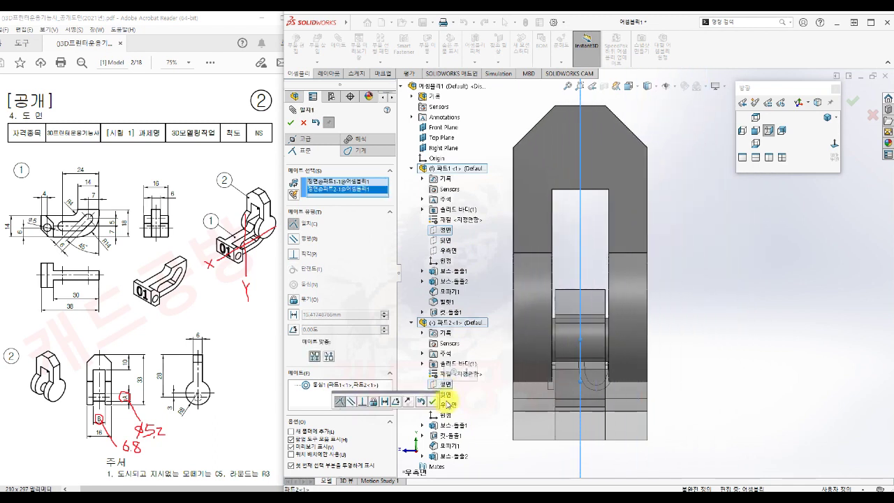
{"action": "left_click", "coordinate": [432, 401]}
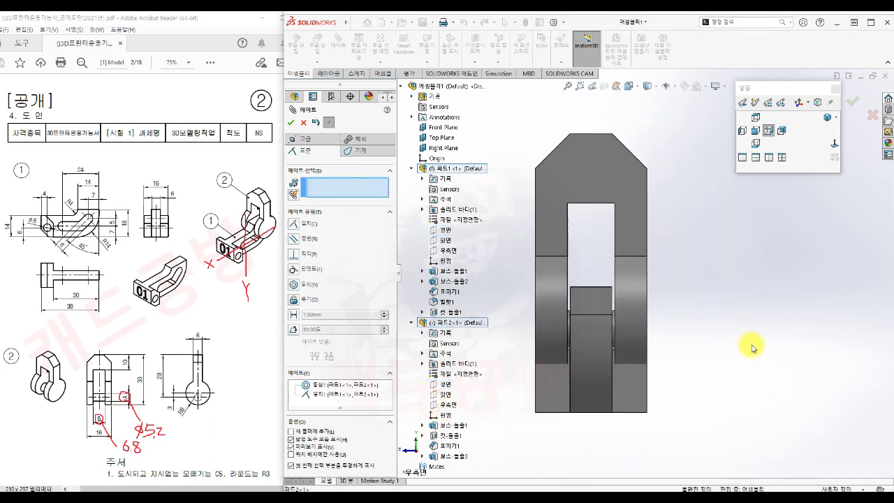
Add a parallel mate between the right planes (우측면) of both parts and finish mating
{"action": "middle_click_drag", "start_coordinate": [733, 341], "coordinate": [759, 321]}
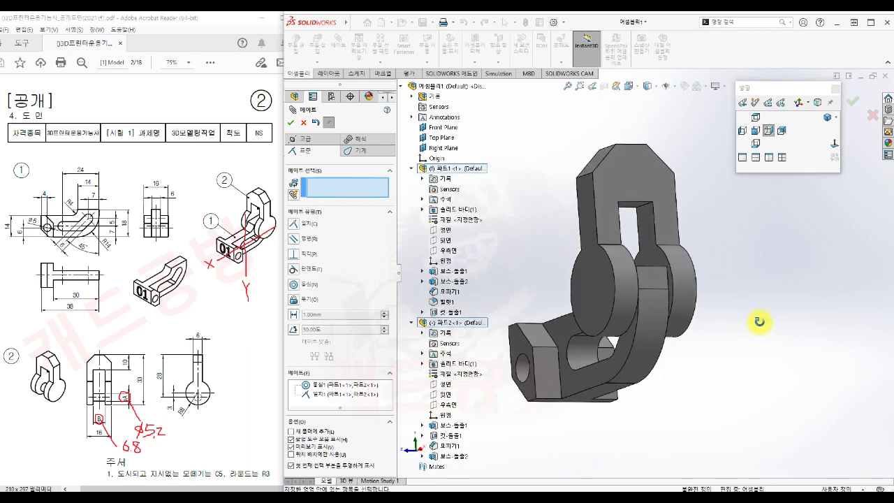
{"action": "key", "text": "ctrl+1"}
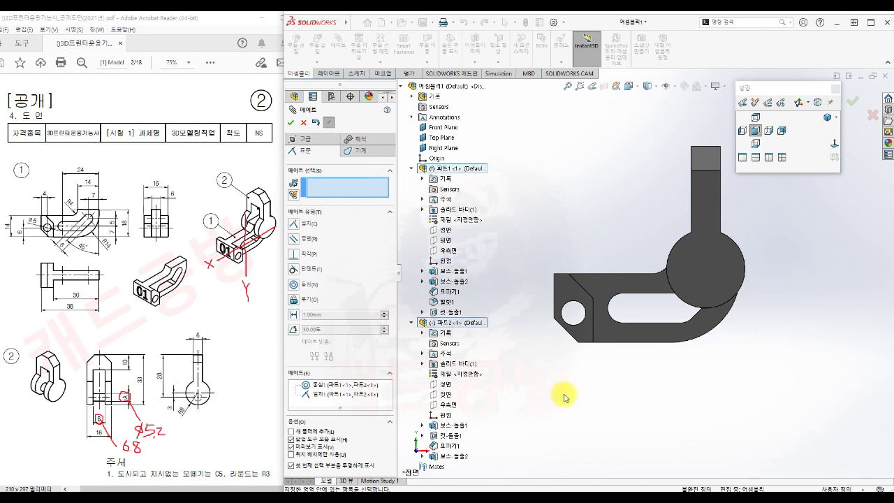
{"action": "left_click", "coordinate": [449, 251]}
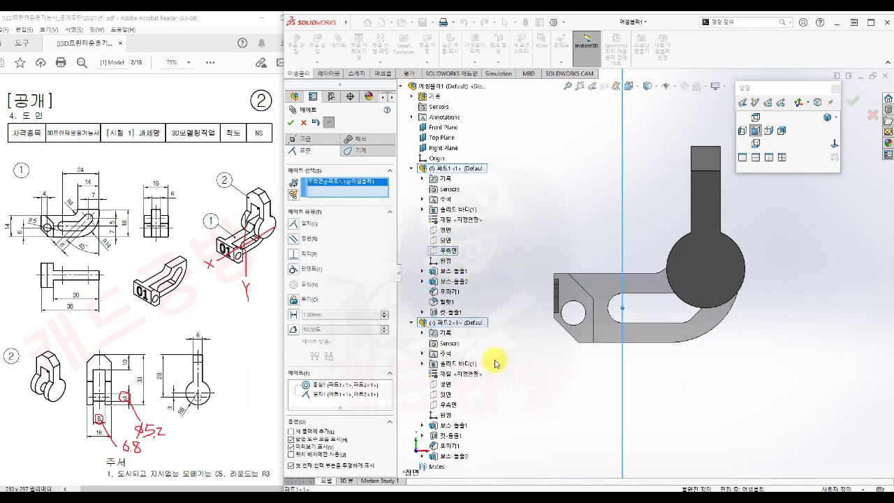
{"action": "left_click", "coordinate": [449, 404]}
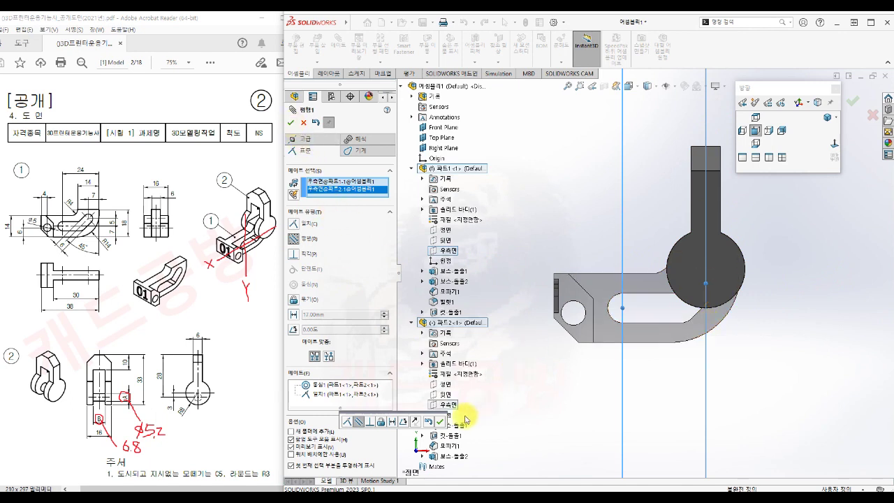
{"action": "left_click", "coordinate": [440, 421]}
{"action": "left_click", "coordinate": [291, 125]}
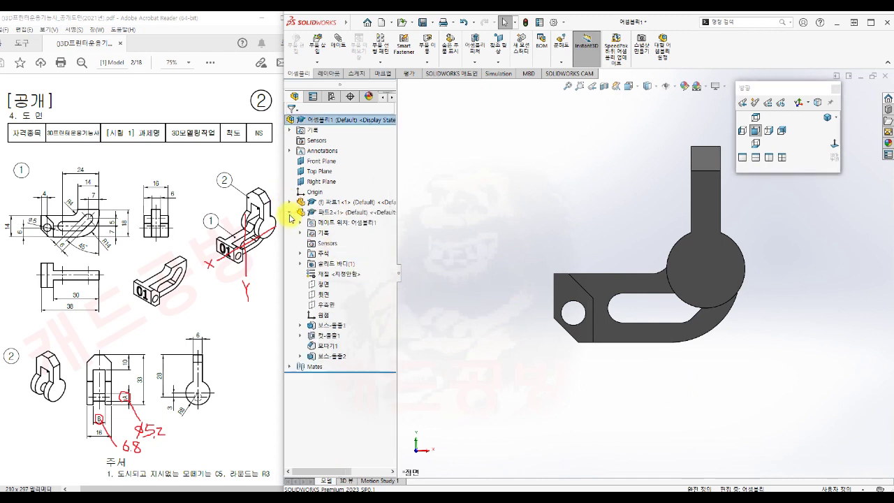
Collapse the component trees and orient the assembly in the isometric view facing the engraved 01, as in the drawing
{"action": "left_click", "coordinate": [289, 202]}
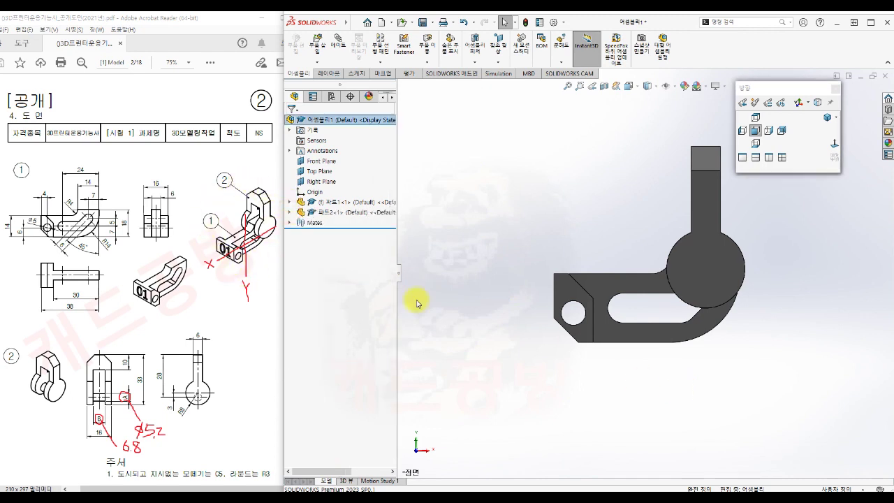
{"action": "left_click", "coordinate": [827, 117]}
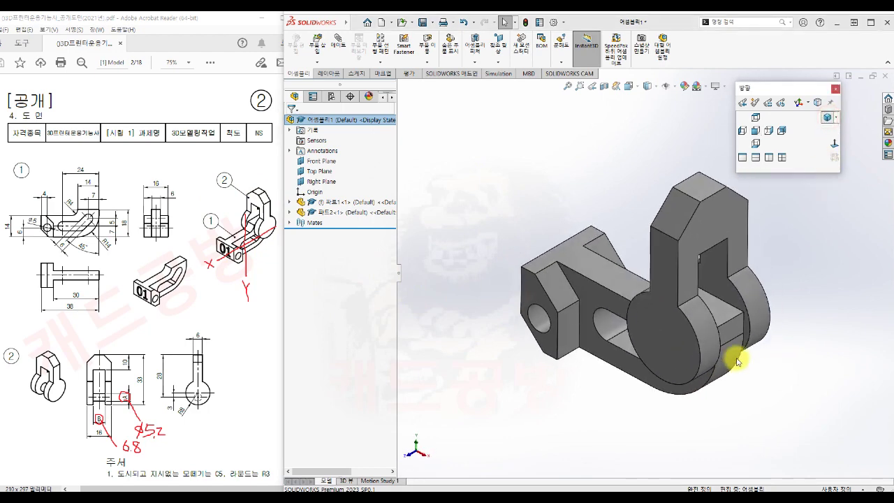
{"action": "left_click", "coordinate": [827, 117]}
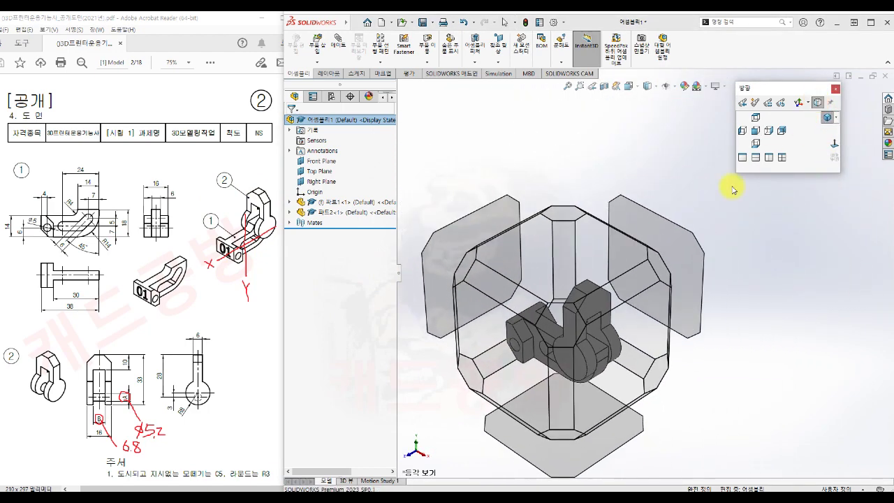
{"action": "left_click", "coordinate": [463, 273]}
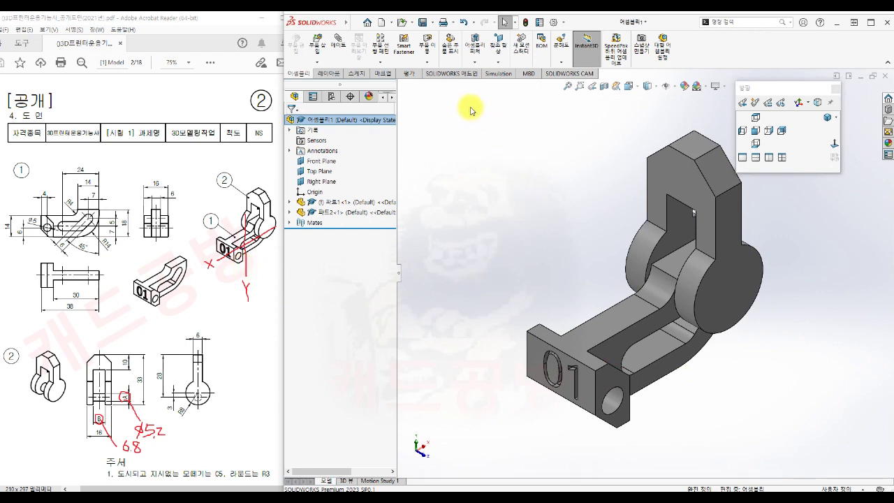
Save the assembly in folder 02 under the file name 비번호_02
{"action": "left_click", "coordinate": [431, 25]}
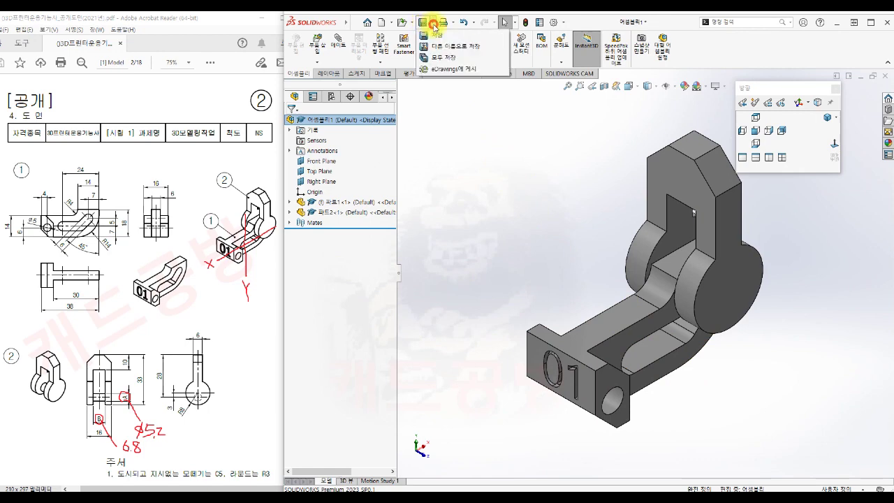
{"action": "left_click", "coordinate": [443, 49]}
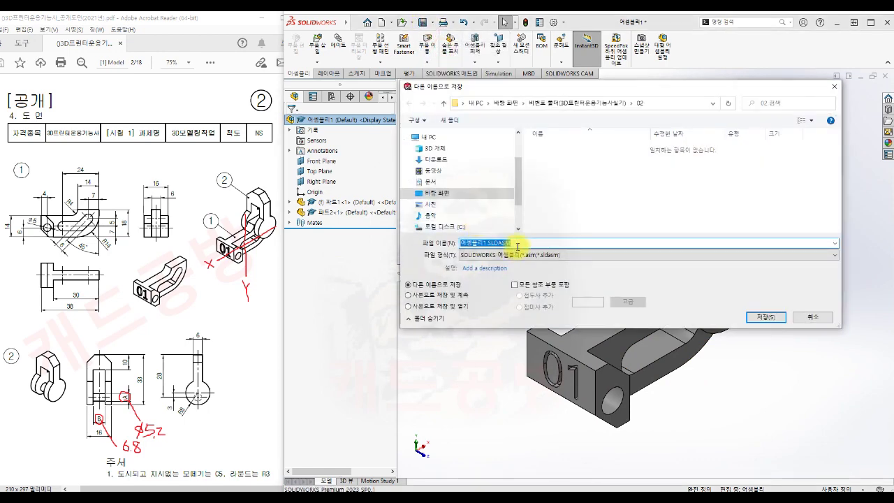
{"action": "type", "text": "비번호_02"}
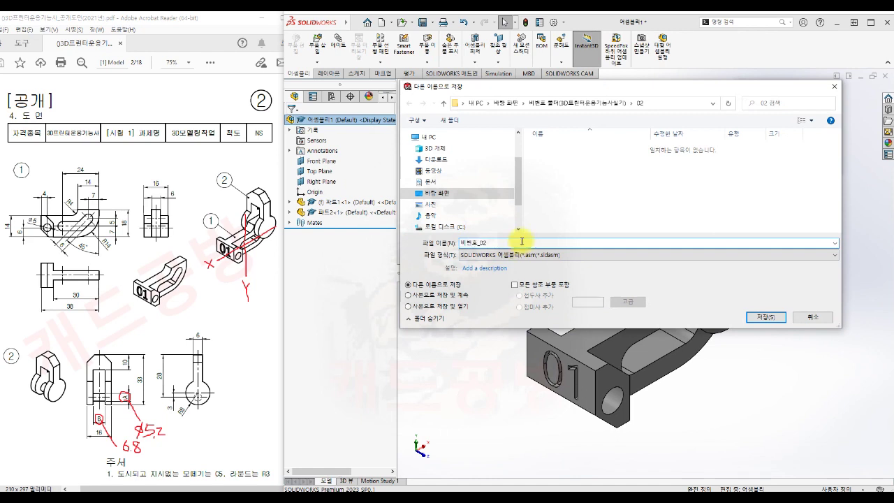
{"action": "left_click", "coordinate": [764, 316]}
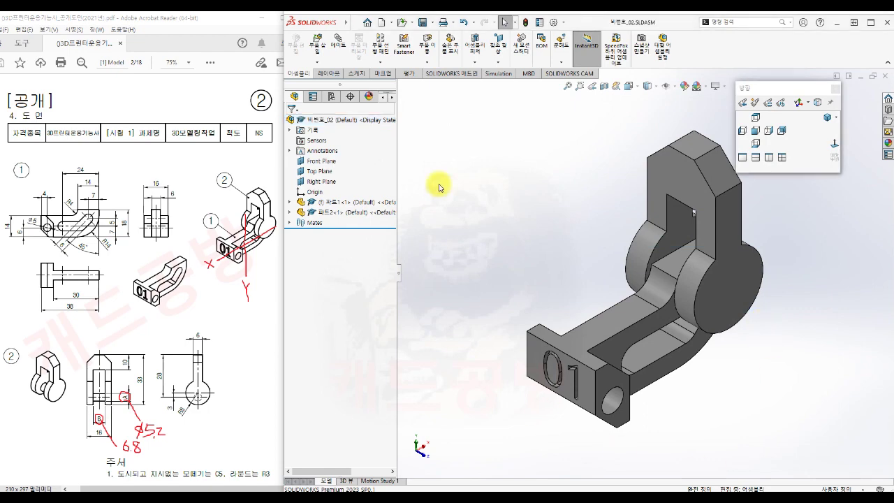
Export the assembly to folder 02 as 비번호_02.STEP in STEP AP214 format, accepting the solid/surface export options
{"action": "left_click", "coordinate": [431, 24]}
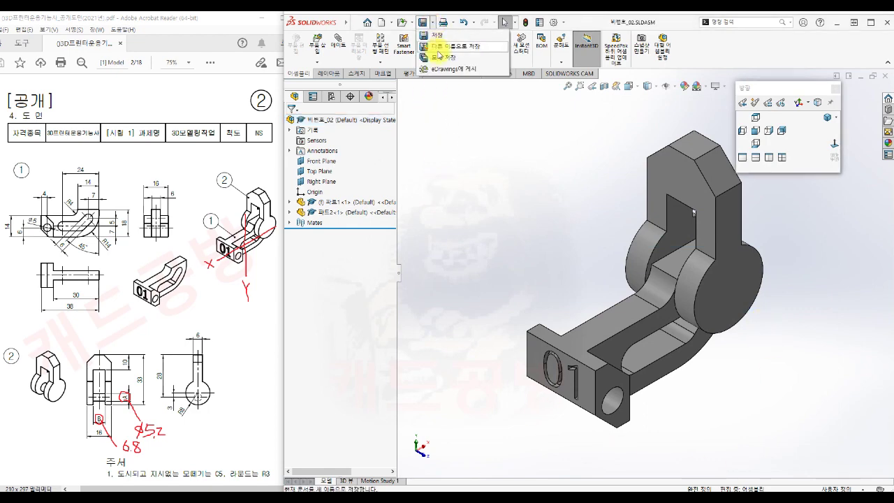
{"action": "left_click", "coordinate": [439, 46]}
{"action": "left_click", "coordinate": [496, 255]}
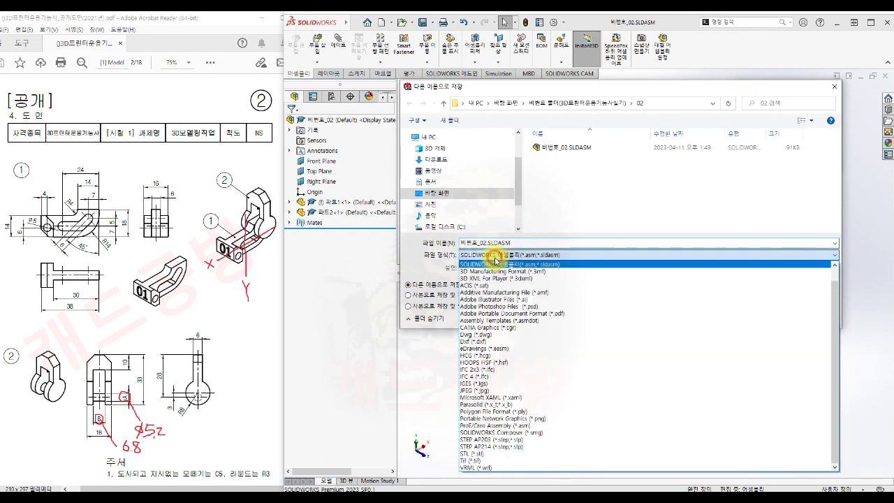
{"action": "left_click", "coordinate": [502, 447]}
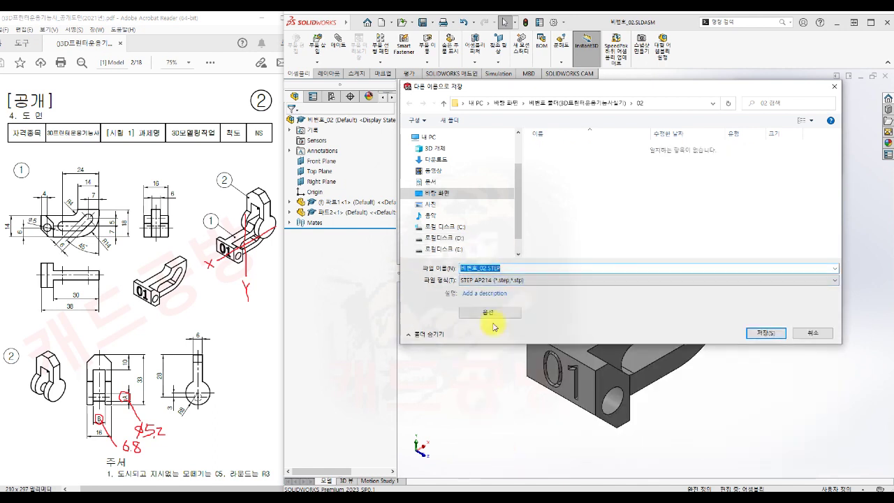
{"action": "left_click", "coordinate": [491, 313]}
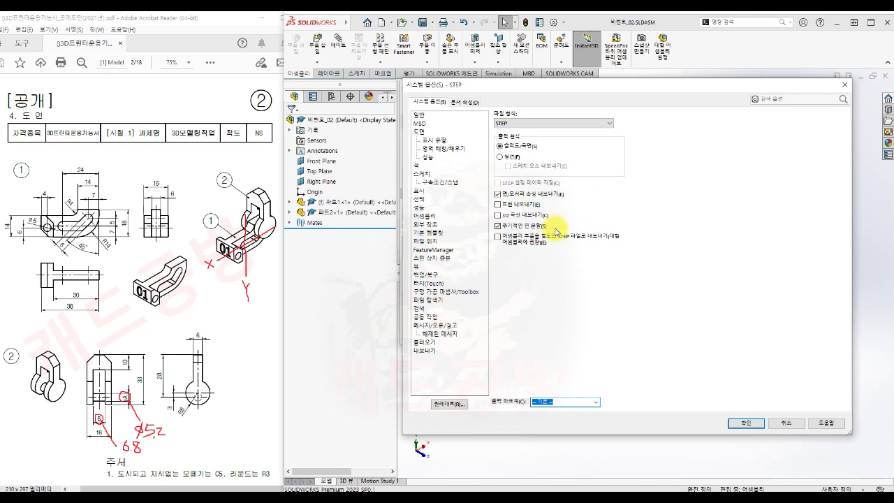
{"action": "left_click", "coordinate": [745, 422]}
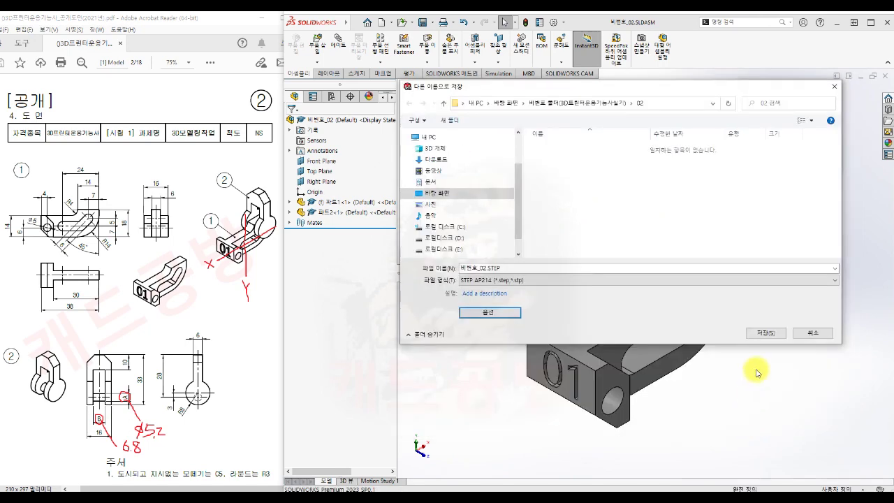
{"action": "left_click", "coordinate": [765, 333]}
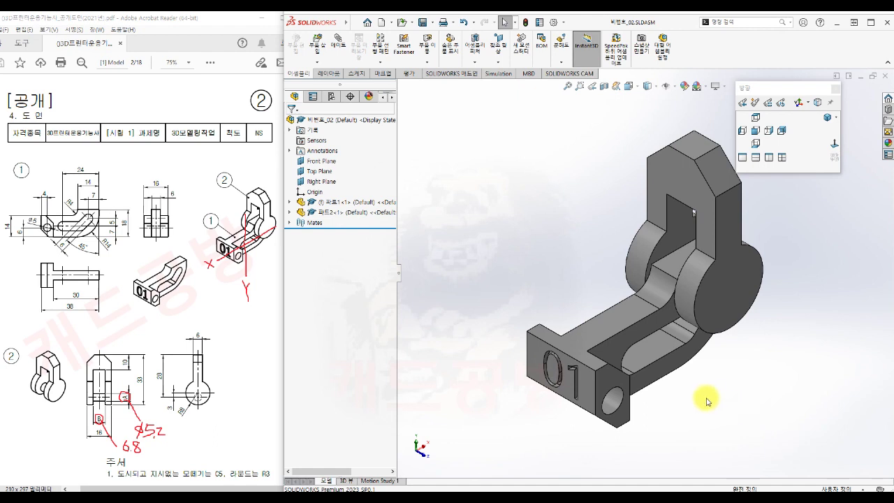
Section the assembly along the Front Plane at 0.00 mm offset and examine the clearance between the pin and the slot
{"action": "scroll", "coordinate": [706, 401], "scroll_direction": "up", "scroll_amount": 2}
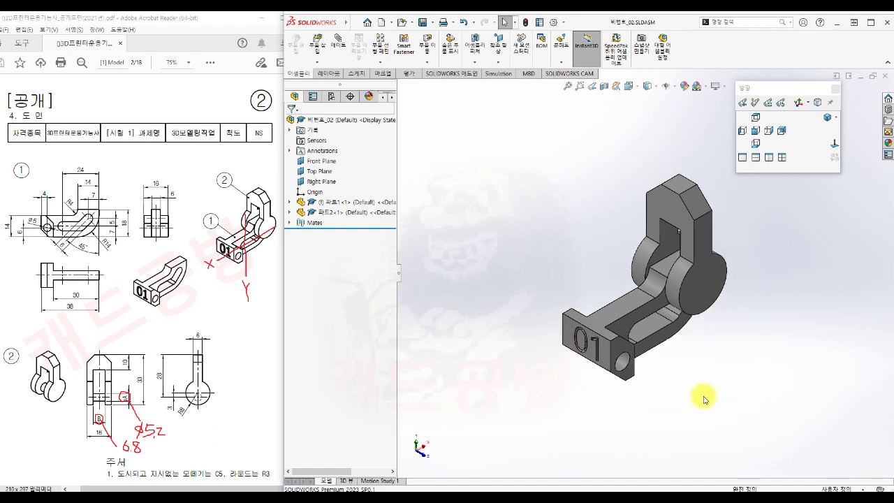
{"action": "left_click", "coordinate": [756, 131]}
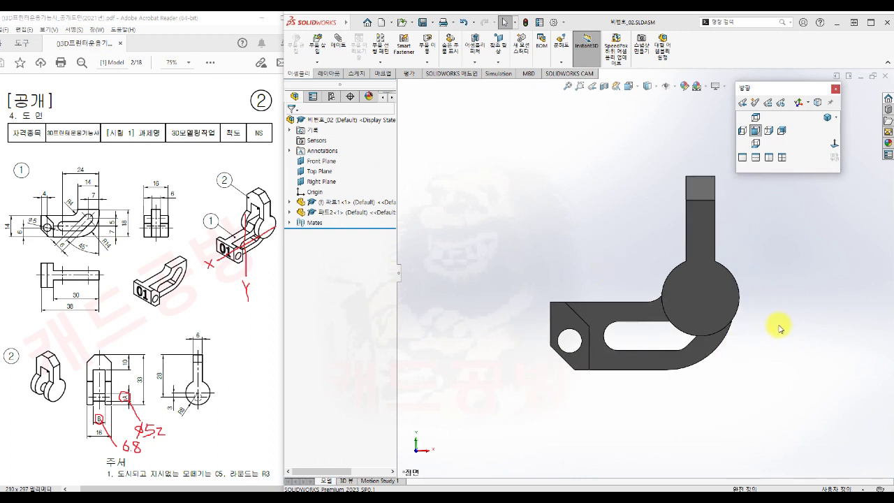
{"action": "left_click", "coordinate": [605, 86]}
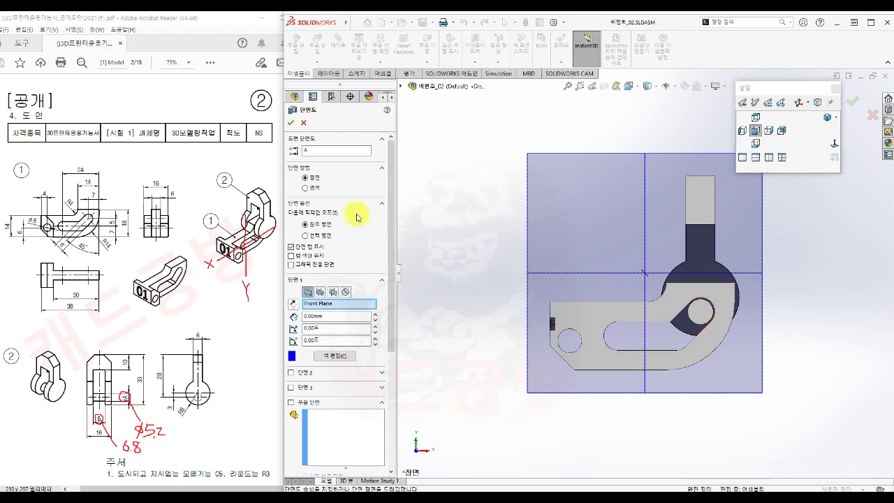
{"action": "left_click", "coordinate": [290, 122]}
{"action": "scroll", "coordinate": [703, 313], "scroll_direction": "down", "scroll_amount": 5}
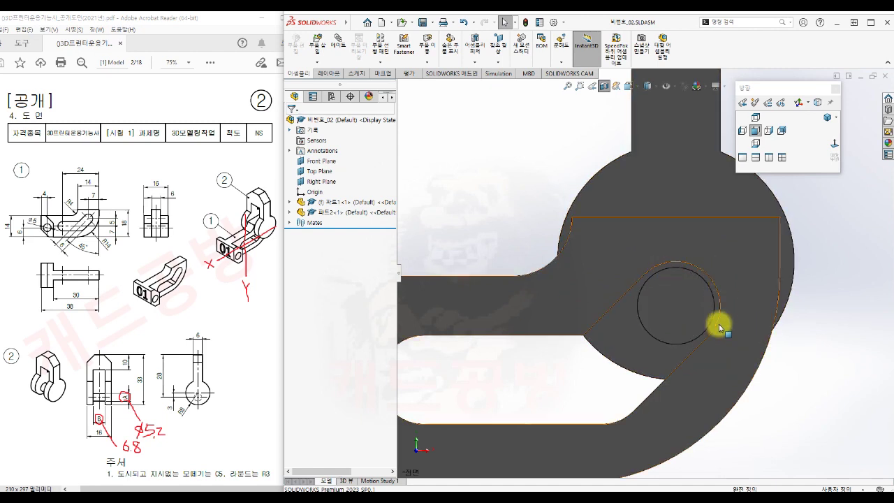
Turn off the section view of the assembly to show both parts whole
{"action": "scroll", "coordinate": [747, 334], "scroll_direction": "up", "scroll_amount": 2}
{"action": "scroll", "coordinate": [746, 334], "scroll_direction": "up", "scroll_amount": 2}
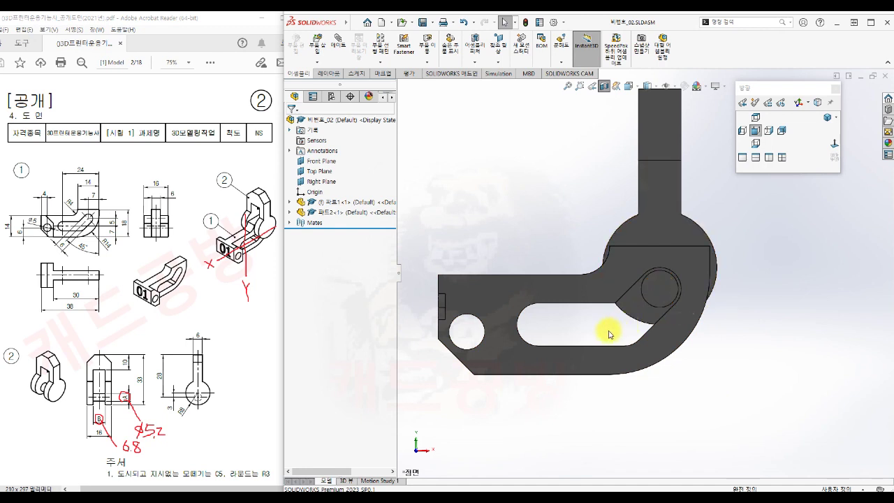
{"action": "left_click", "coordinate": [604, 86]}
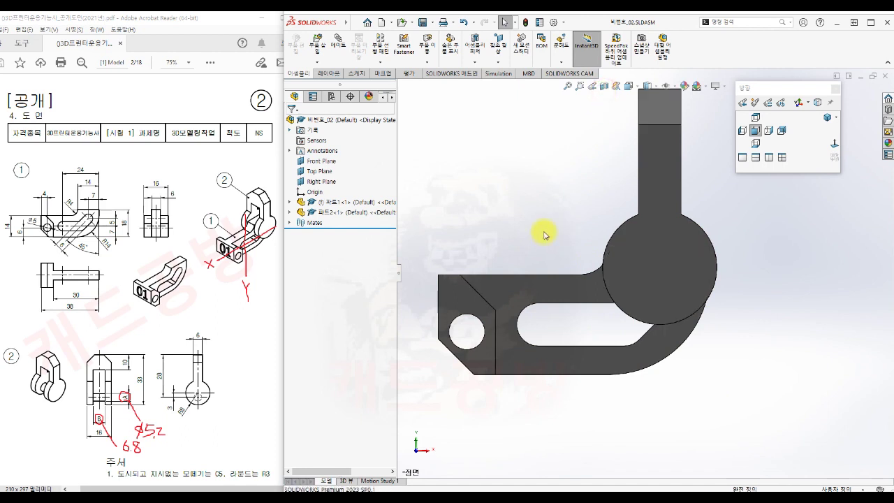
Suppress the concentric mate between 파트1 and 파트2 in the assembly's mates
{"action": "left_click", "coordinate": [290, 222]}
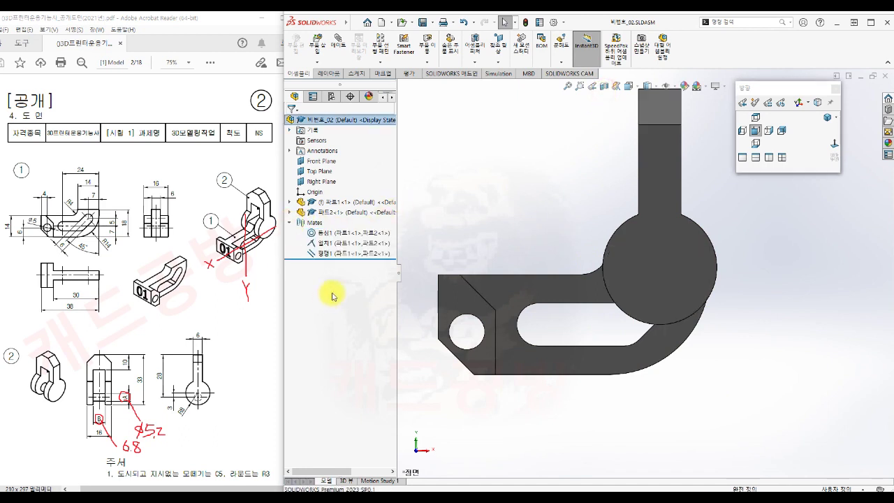
{"action": "left_click", "coordinate": [448, 233]}
{"action": "left_click", "coordinate": [379, 234]}
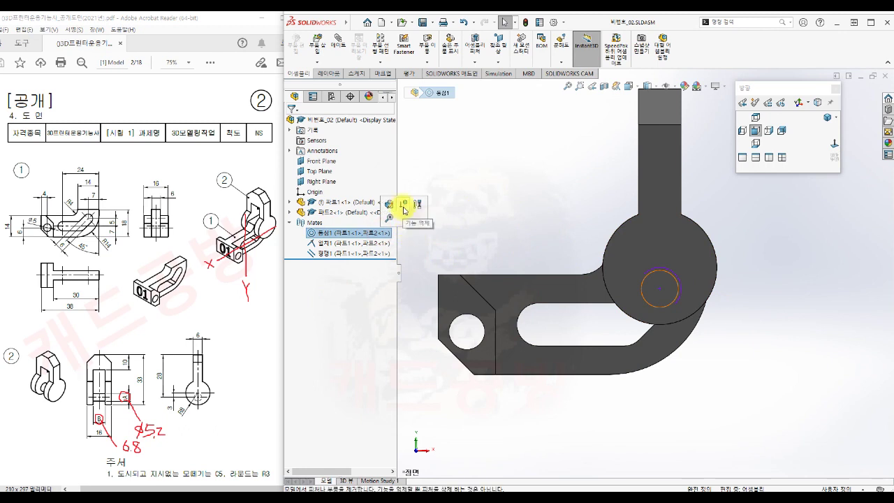
{"action": "left_click", "coordinate": [405, 207]}
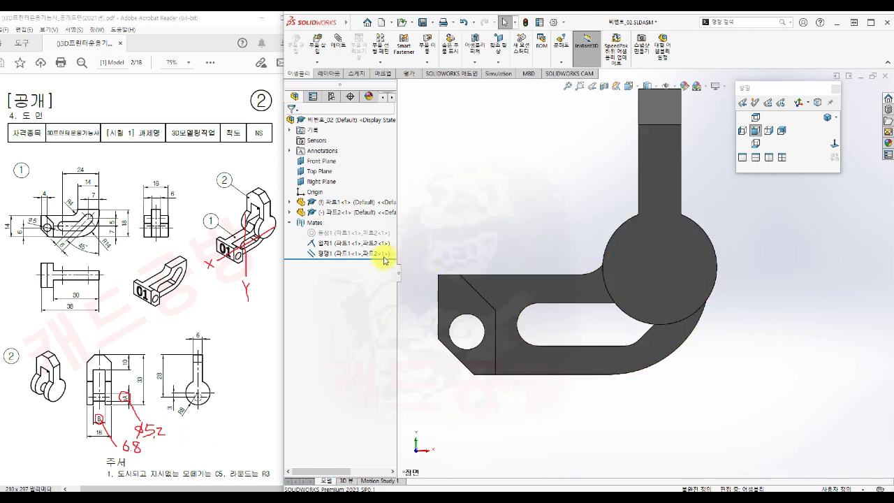
Add a coincident mate between the top planes (윗면) of 파트1 and 파트2
{"action": "left_click", "coordinate": [338, 44]}
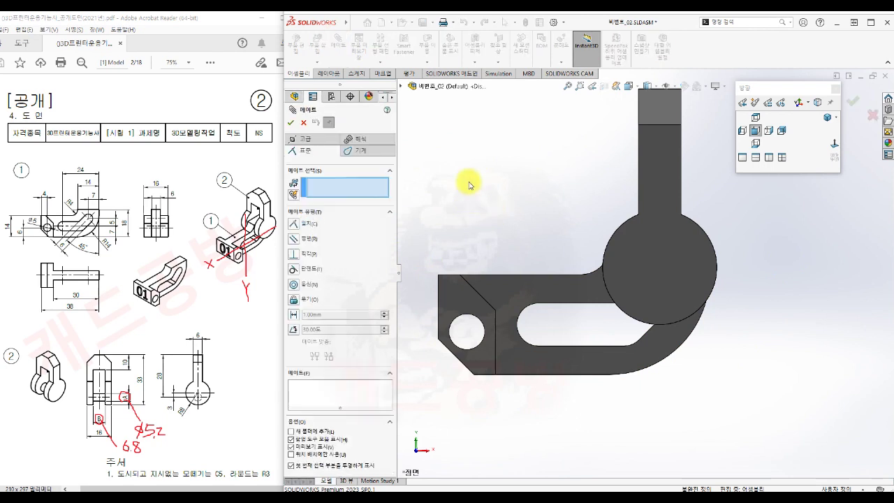
{"action": "left_click", "coordinate": [400, 85]}
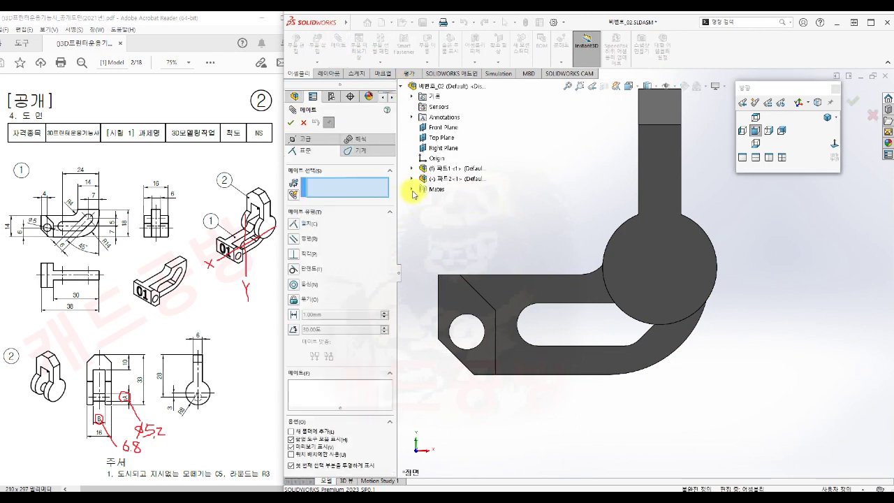
{"action": "left_click", "coordinate": [412, 179]}
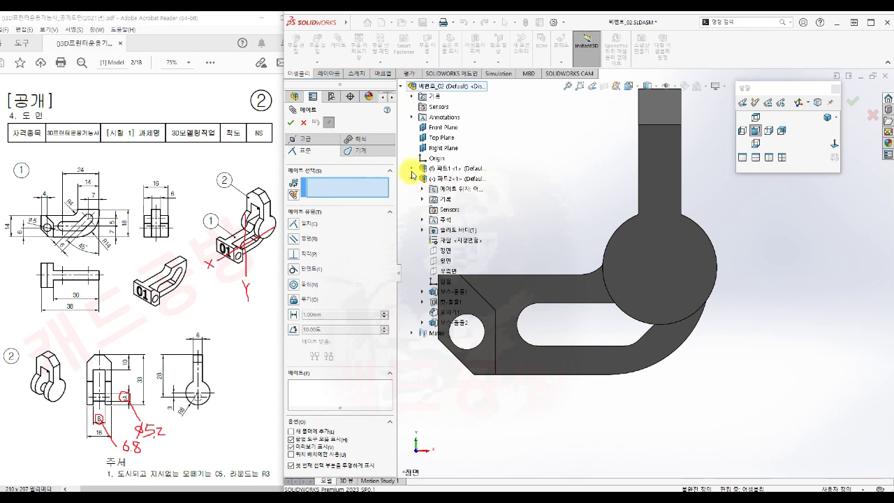
{"action": "left_click", "coordinate": [413, 168]}
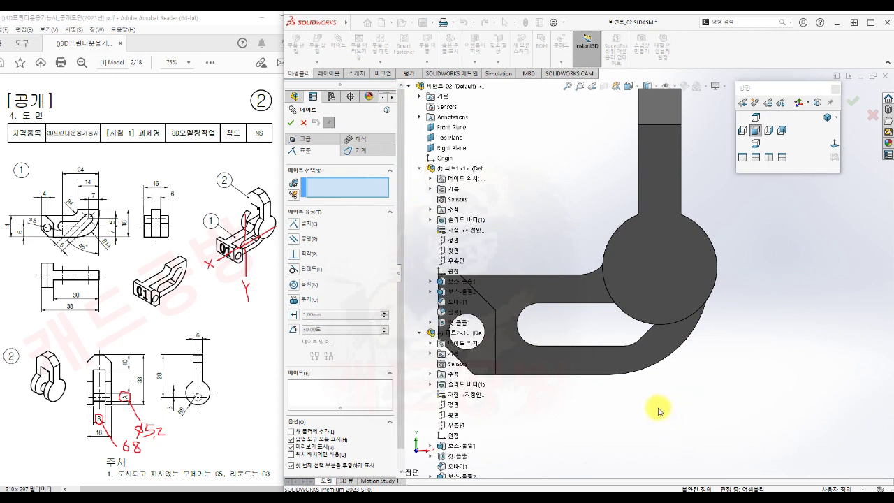
{"action": "middle_click_drag", "start_coordinate": [658, 410], "coordinate": [731, 413], "text": "ctrl"}
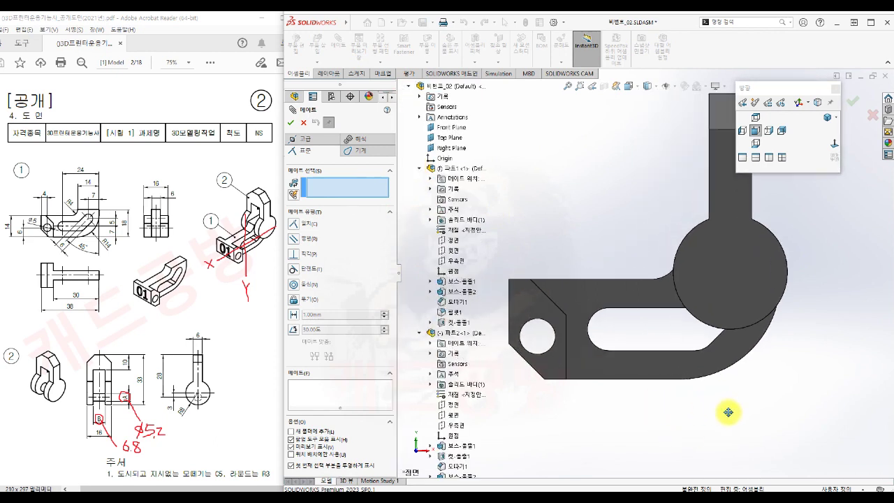
{"action": "left_click", "coordinate": [453, 250]}
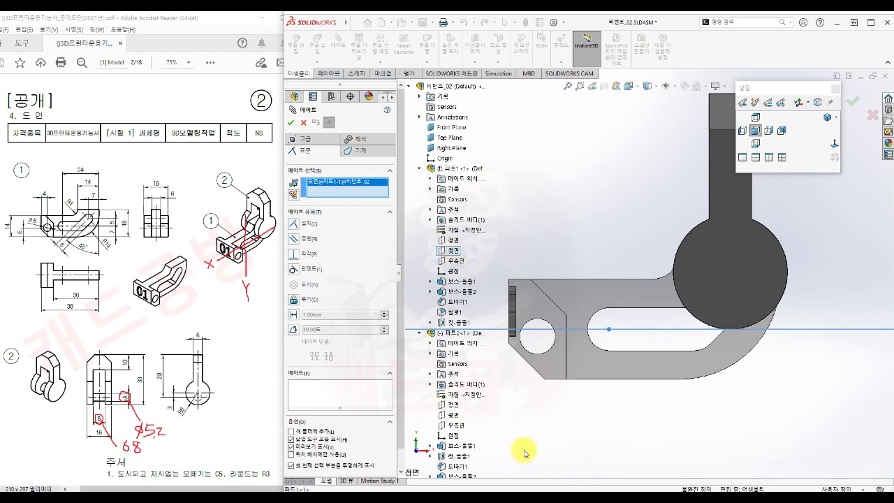
{"action": "left_click", "coordinate": [453, 414]}
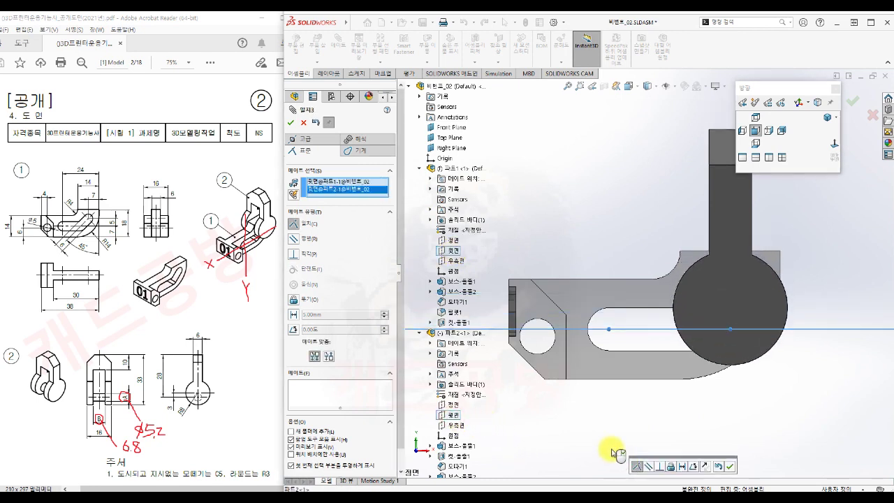
{"action": "left_click", "coordinate": [730, 468]}
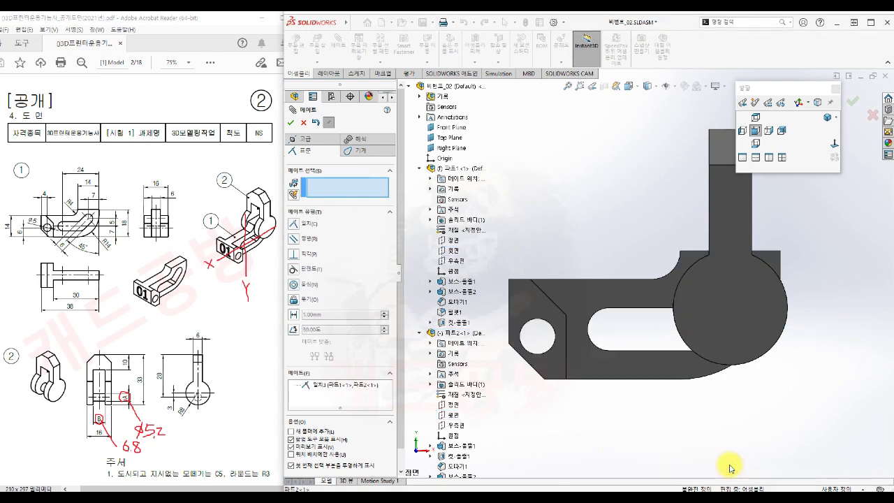
{"action": "left_click", "coordinate": [291, 122]}
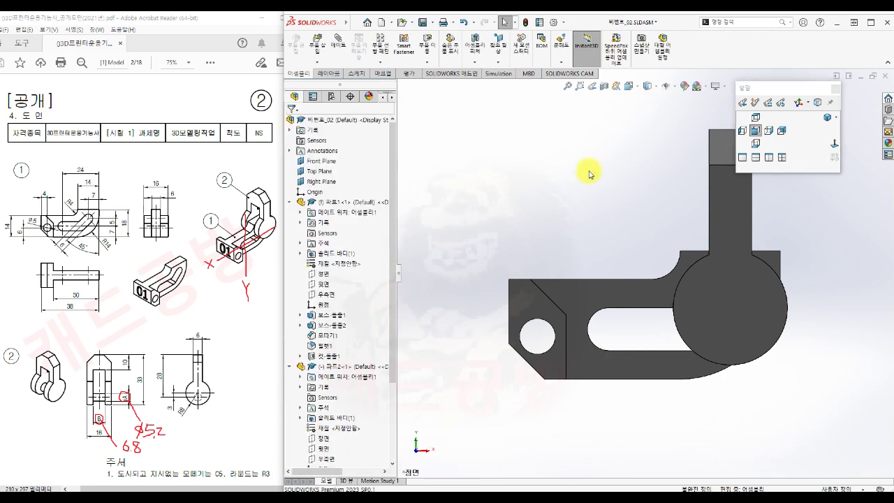
Section the assembly along the Front Plane at 0.00 mm offset and move 파트2 until its pin sits in the slot's horizontal portion
{"action": "left_click", "coordinate": [603, 87]}
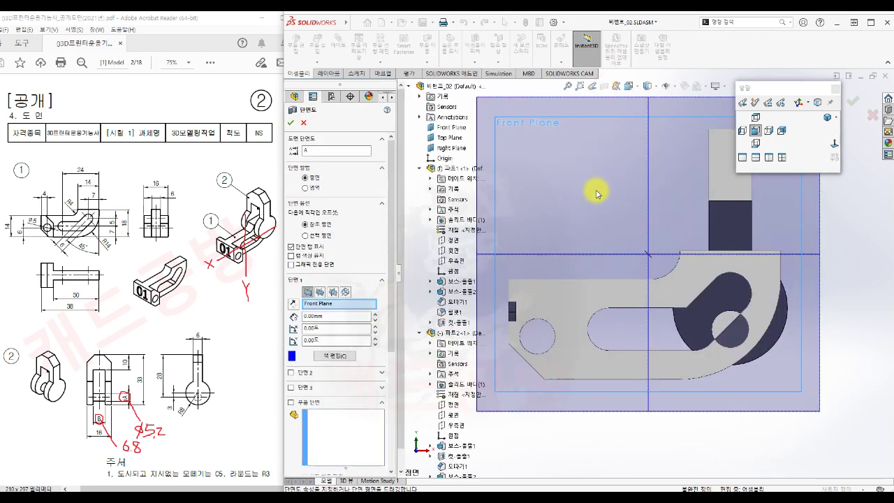
{"action": "left_click", "coordinate": [291, 122]}
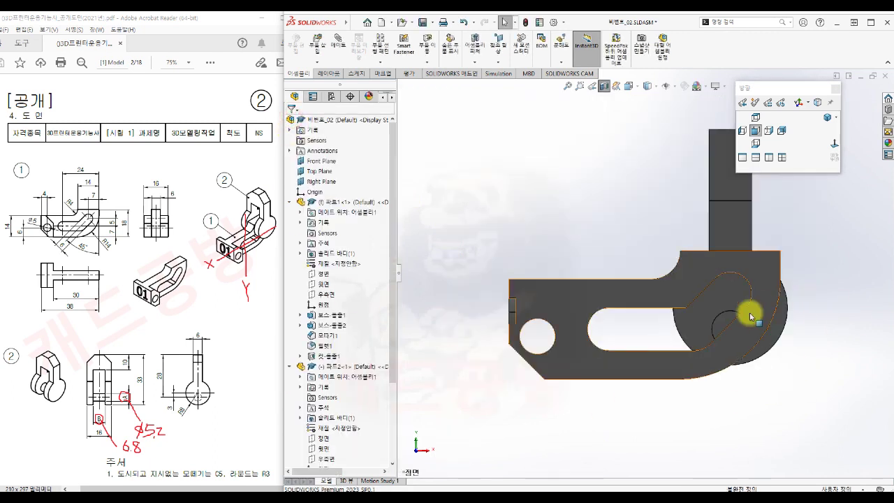
{"action": "scroll", "coordinate": [755, 318], "scroll_direction": "down", "scroll_amount": 2}
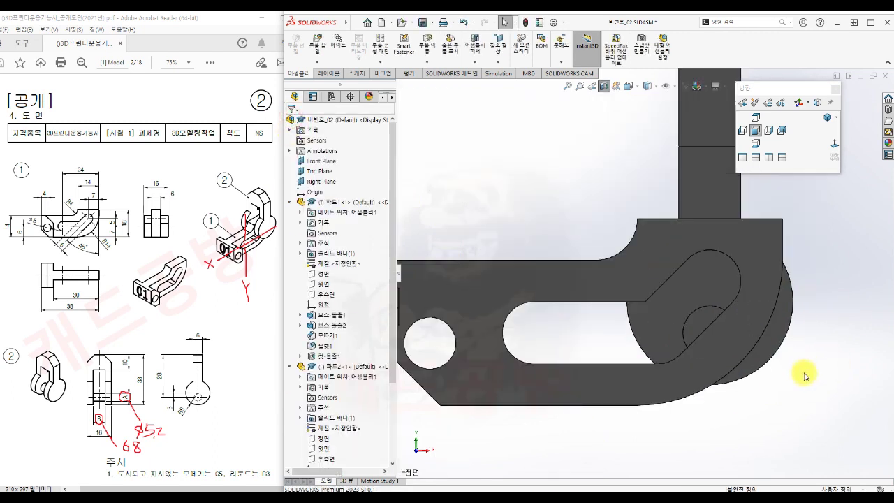
{"action": "left_click_drag", "start_coordinate": [705, 322], "coordinate": [626, 321]}
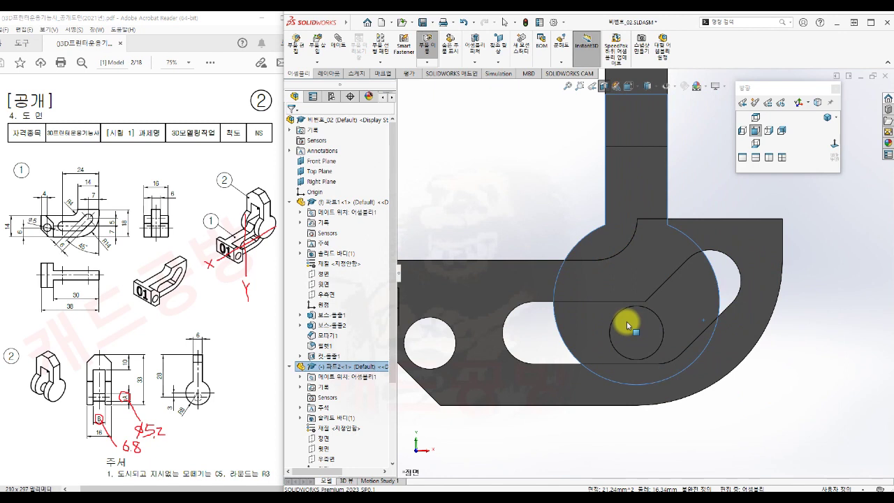
{"action": "key", "text": "Escape"}
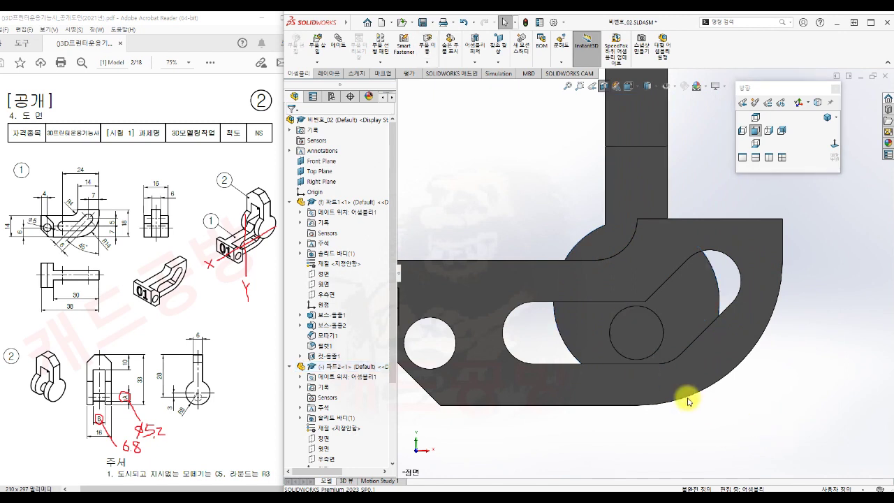
Slide the pin toward the slot's bend and back into the clear horizontal portion, and turn off the section view
{"action": "left_click", "coordinate": [652, 343]}
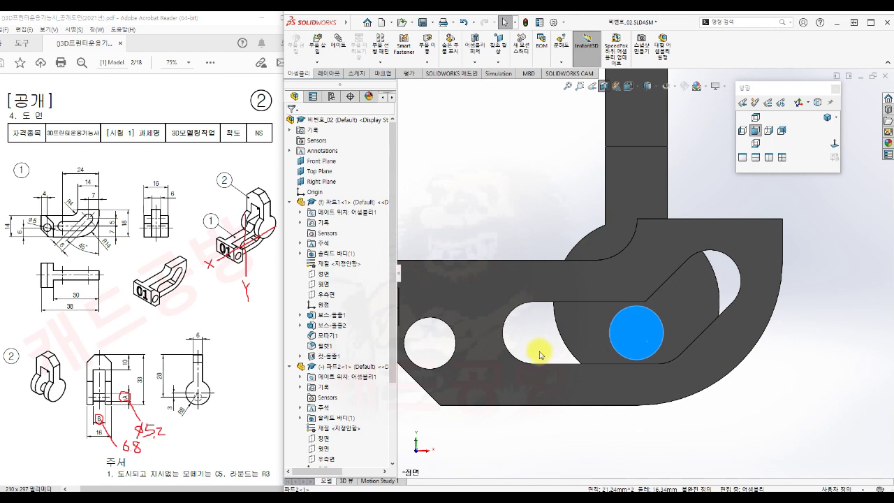
{"action": "left_click_drag", "start_coordinate": [647, 335], "coordinate": [669, 330]}
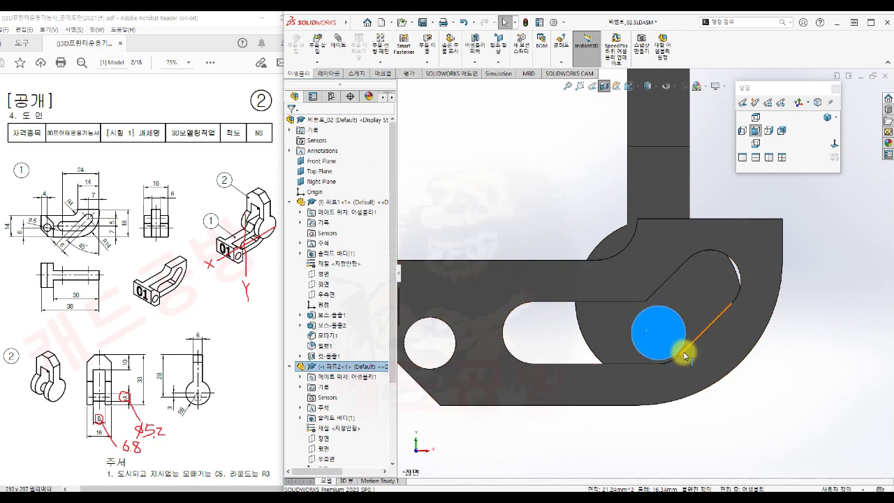
{"action": "left_click_drag", "start_coordinate": [658, 339], "coordinate": [639, 342]}
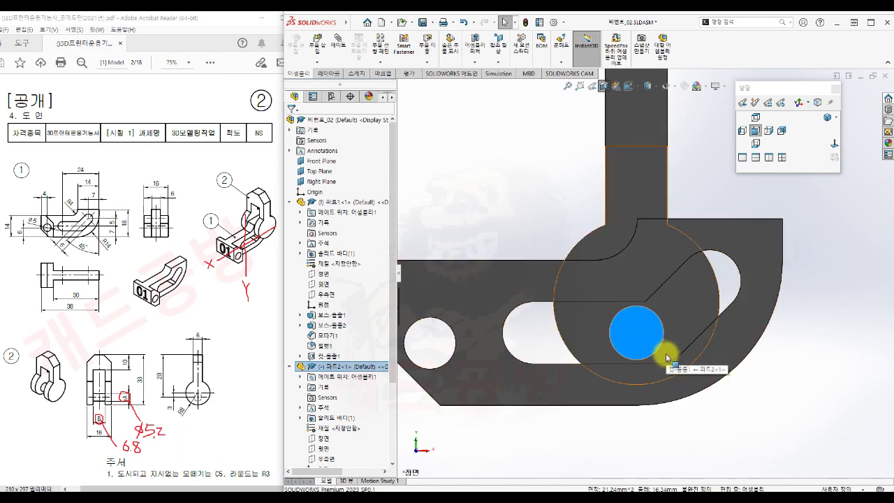
{"action": "left_click", "coordinate": [757, 406]}
{"action": "key", "text": "f"}
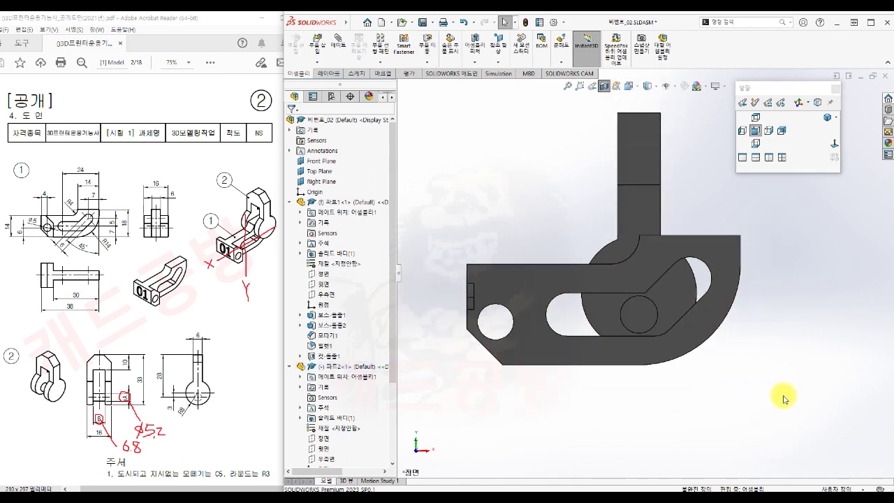
{"action": "left_click", "coordinate": [602, 87]}
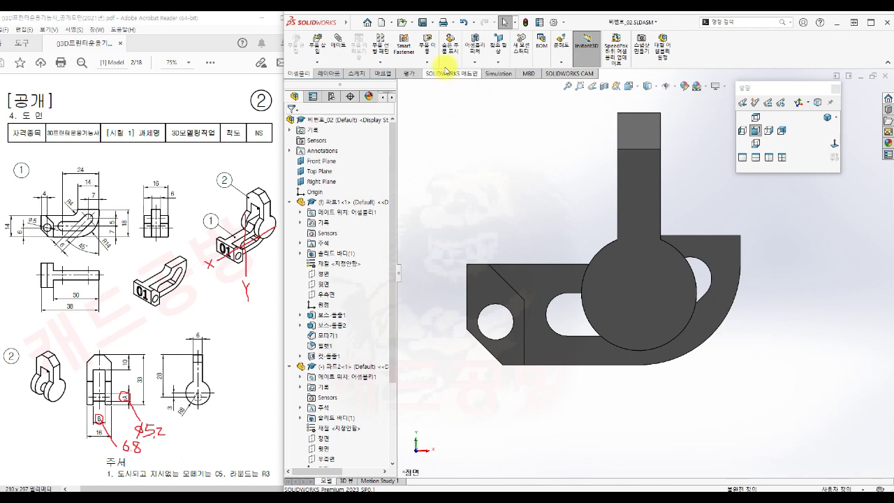
Rebuild the assembly and export it to folder 02 as 비번호_02.STL, in binary format and mm, with all components in a single file
{"action": "left_click", "coordinate": [433, 22]}
{"action": "left_click", "coordinate": [448, 47]}
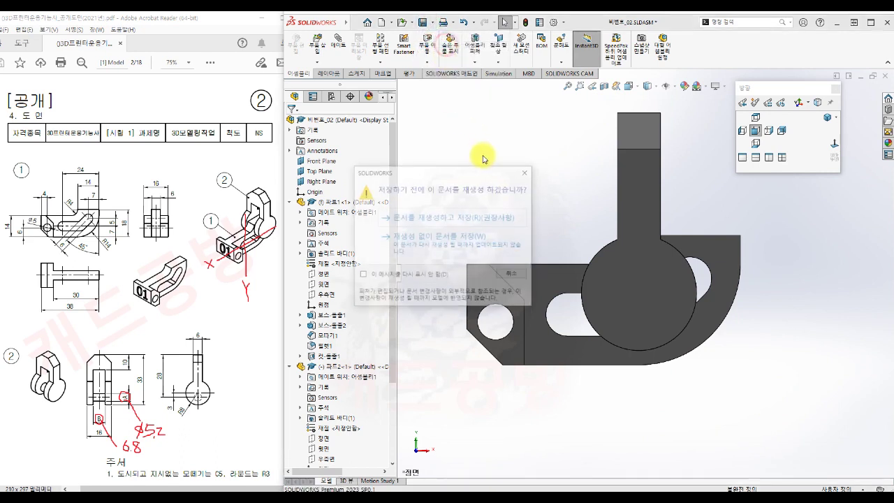
{"action": "left_click", "coordinate": [423, 222]}
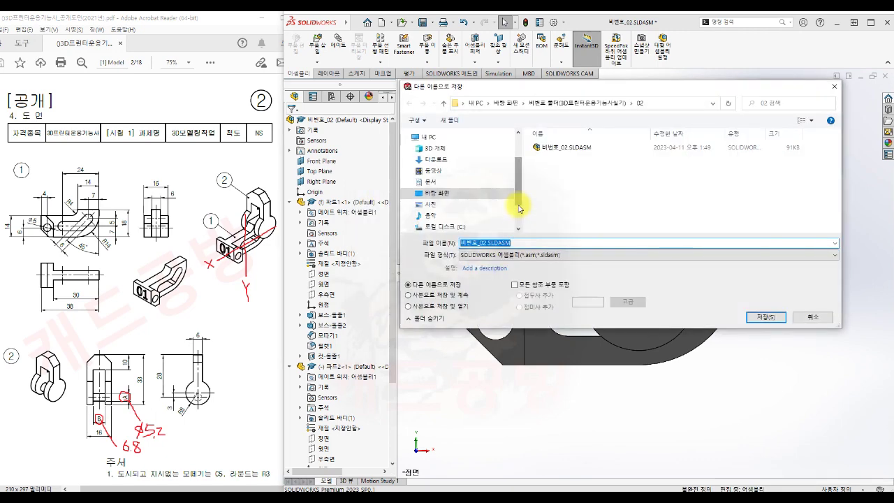
{"action": "left_click", "coordinate": [493, 255]}
{"action": "left_click", "coordinate": [498, 454]}
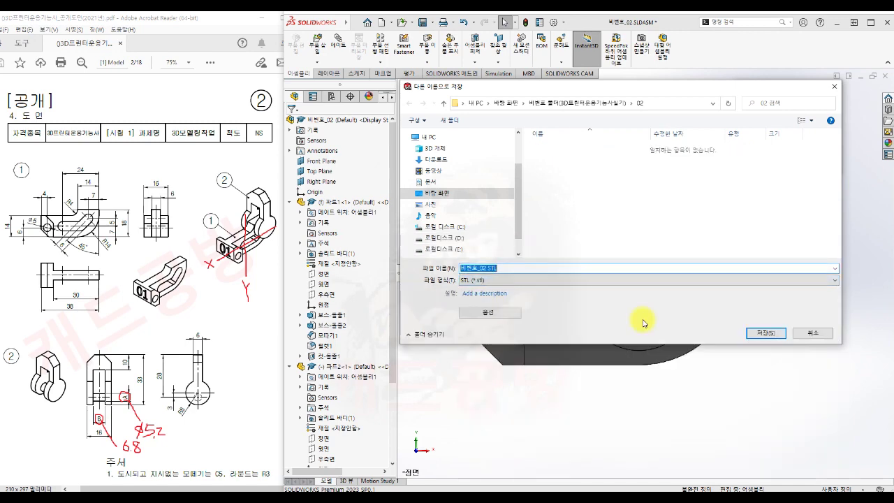
{"action": "left_click", "coordinate": [475, 312]}
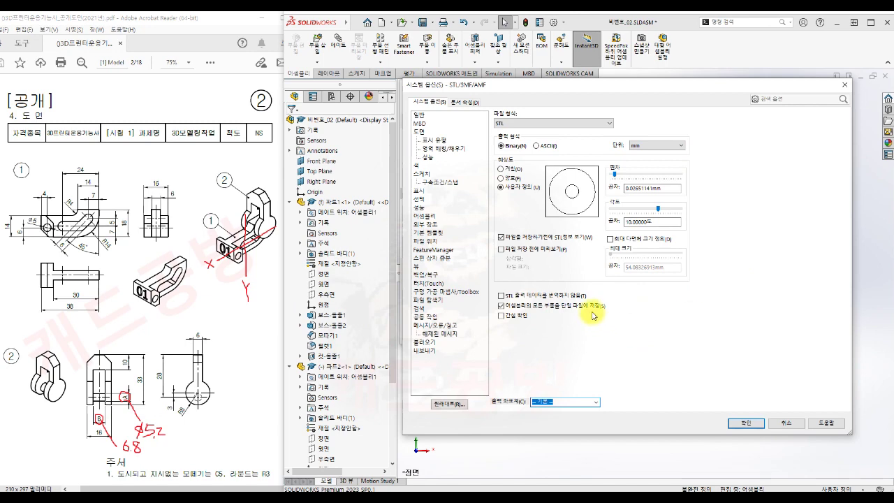
{"action": "left_click", "coordinate": [745, 424]}
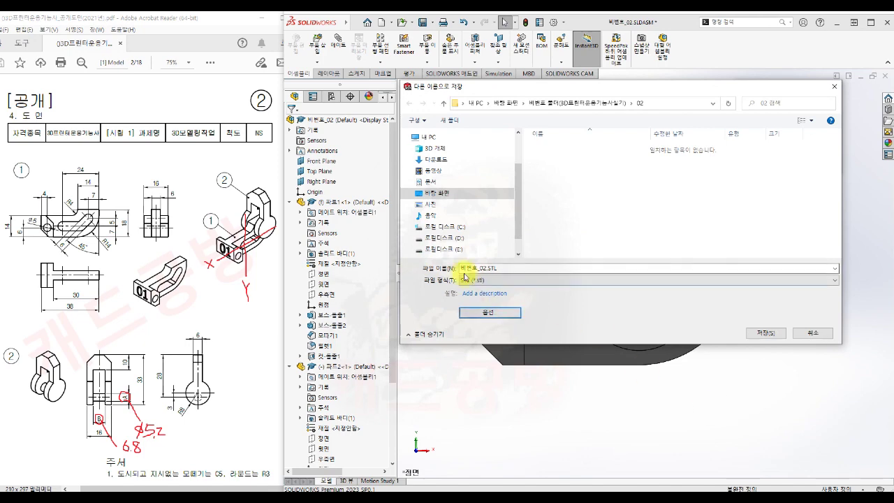
{"action": "left_click", "coordinate": [765, 333]}
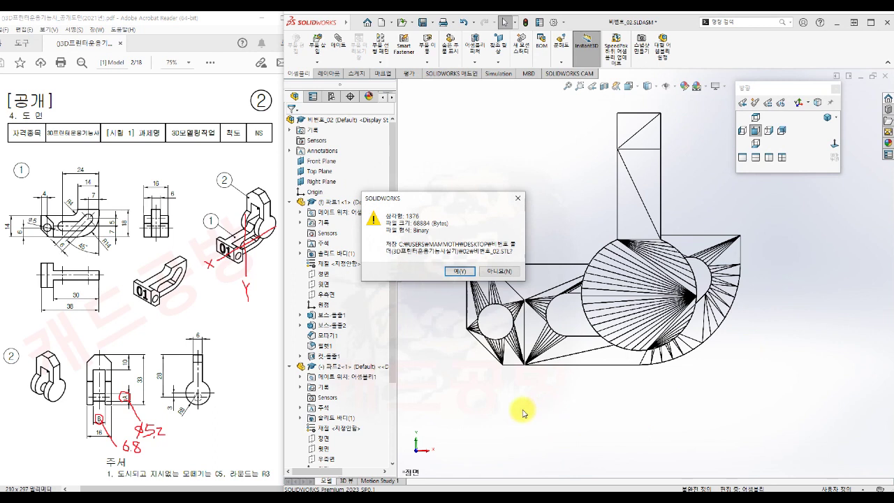
{"action": "left_click", "coordinate": [455, 273]}
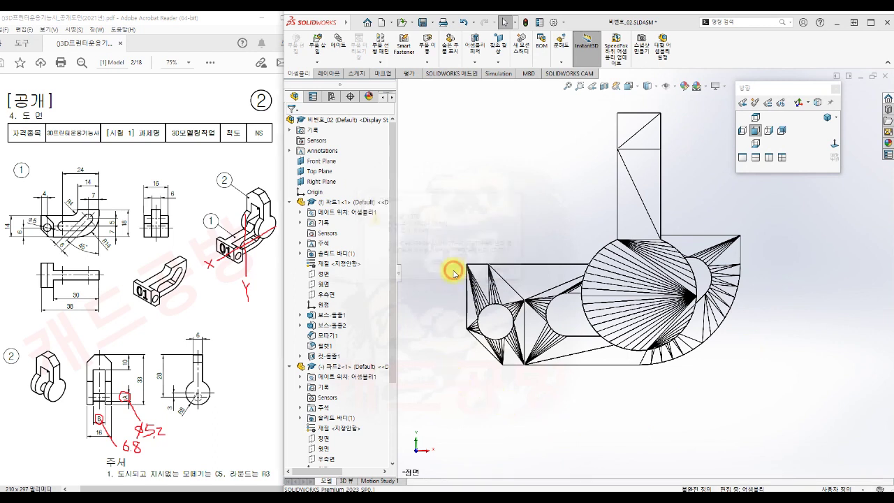